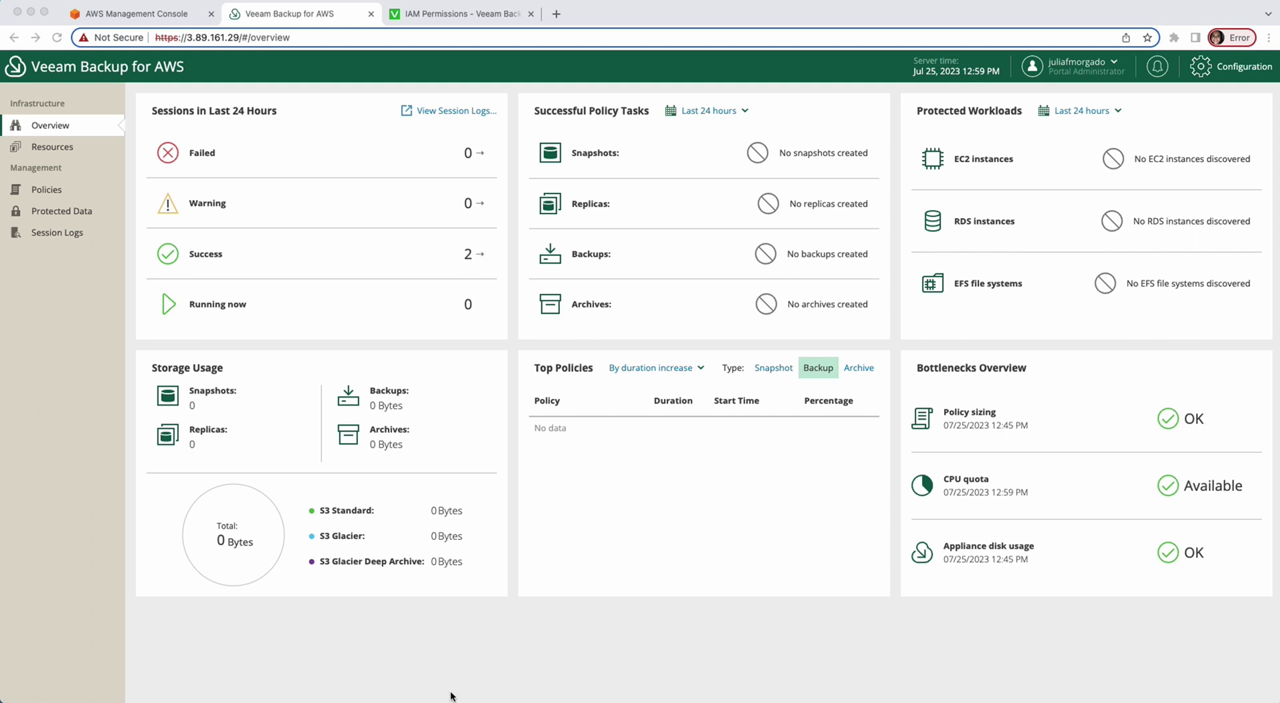
# - Start adding an IAM role in the Veeam account configuration with the friendly name demo-role and continue to its role settings
pyautogui.click(1231, 66)
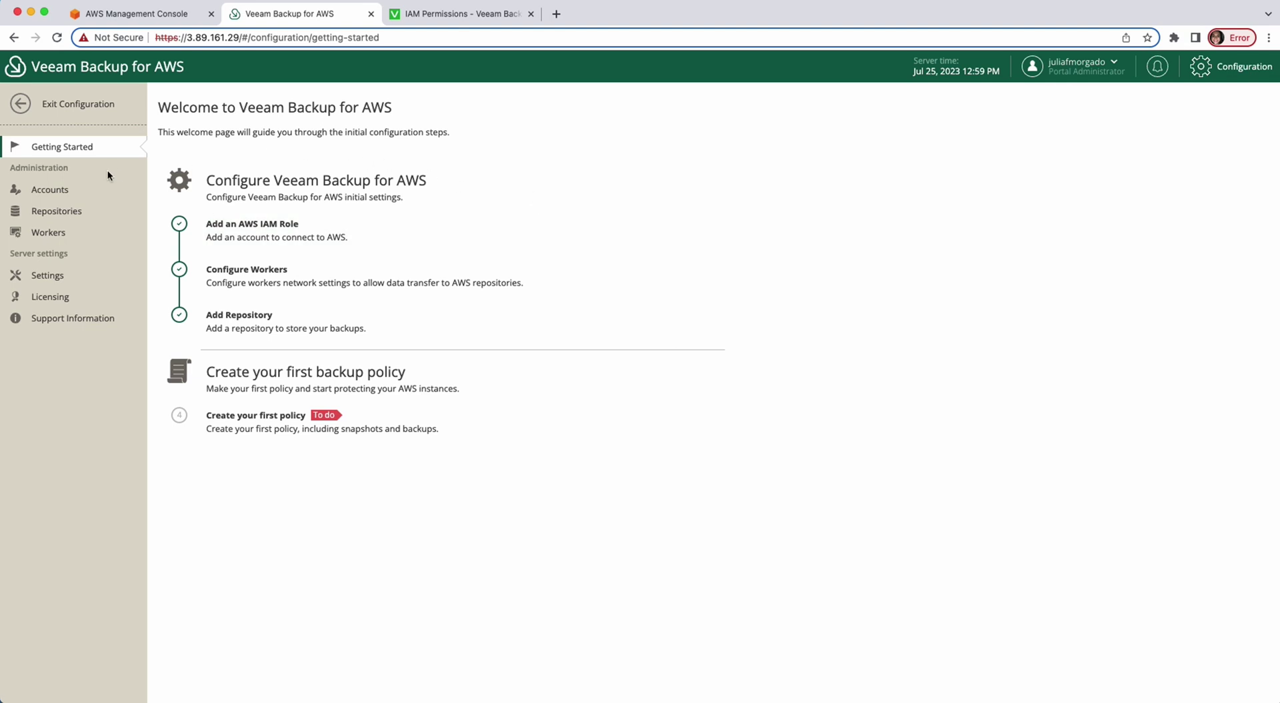
pyautogui.click(54, 190)
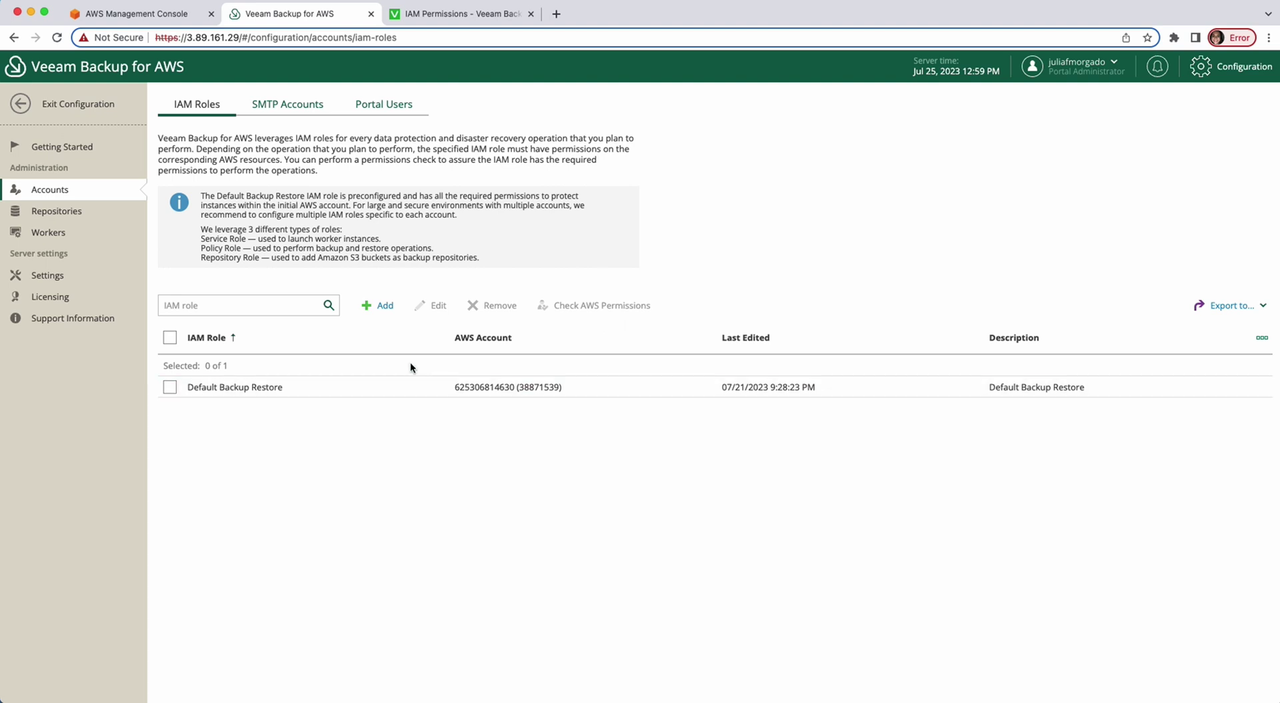
pyautogui.click(385, 305)
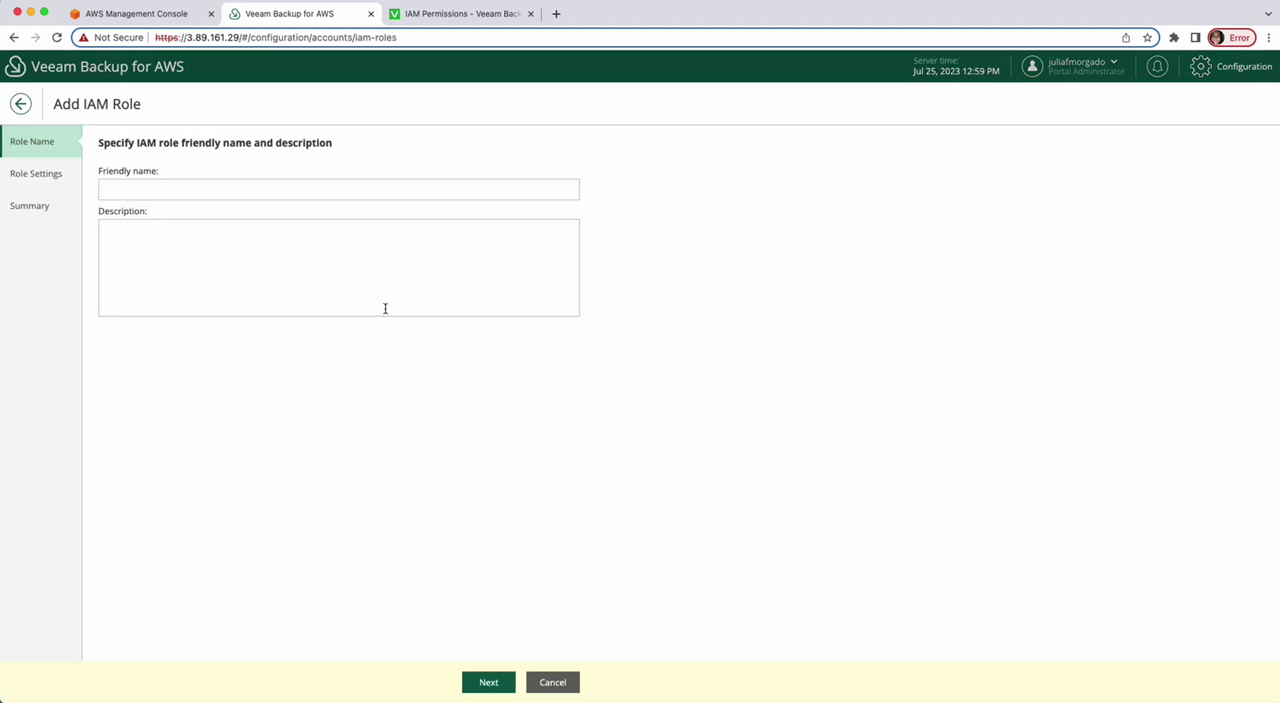
pyautogui.click(305, 190)
pyautogui.write('demo-role')
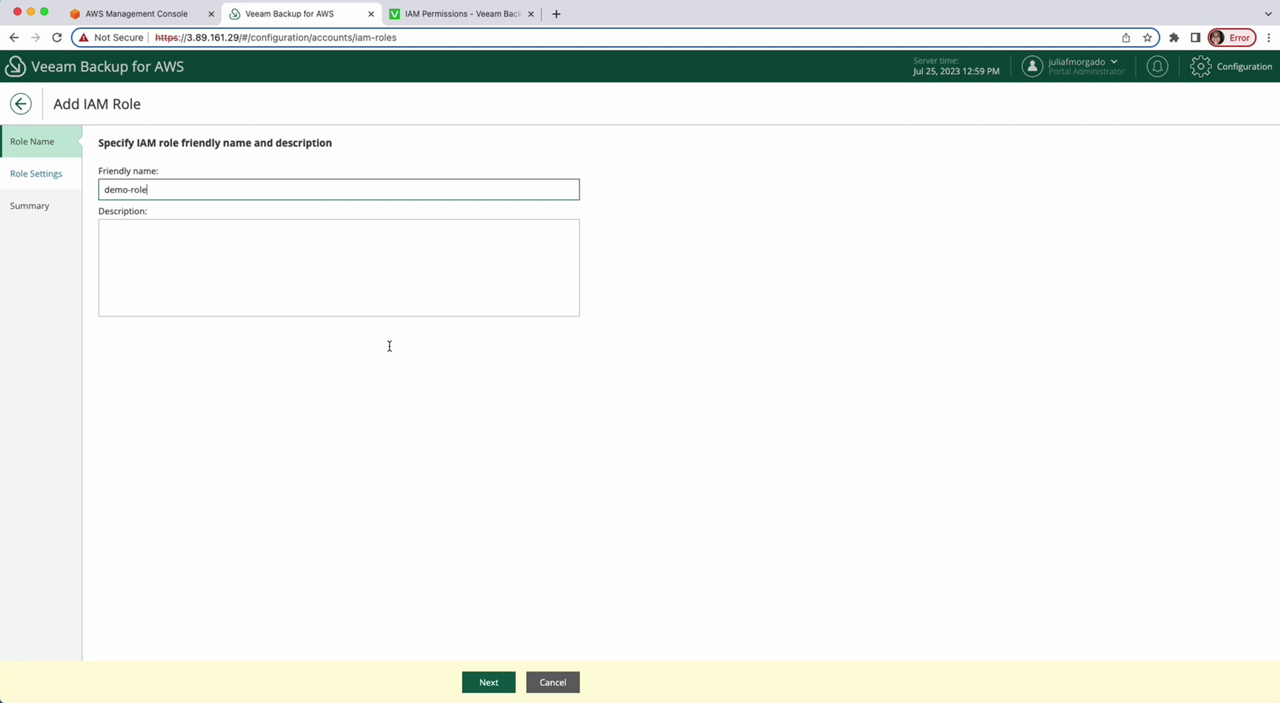
pyautogui.click(491, 691)
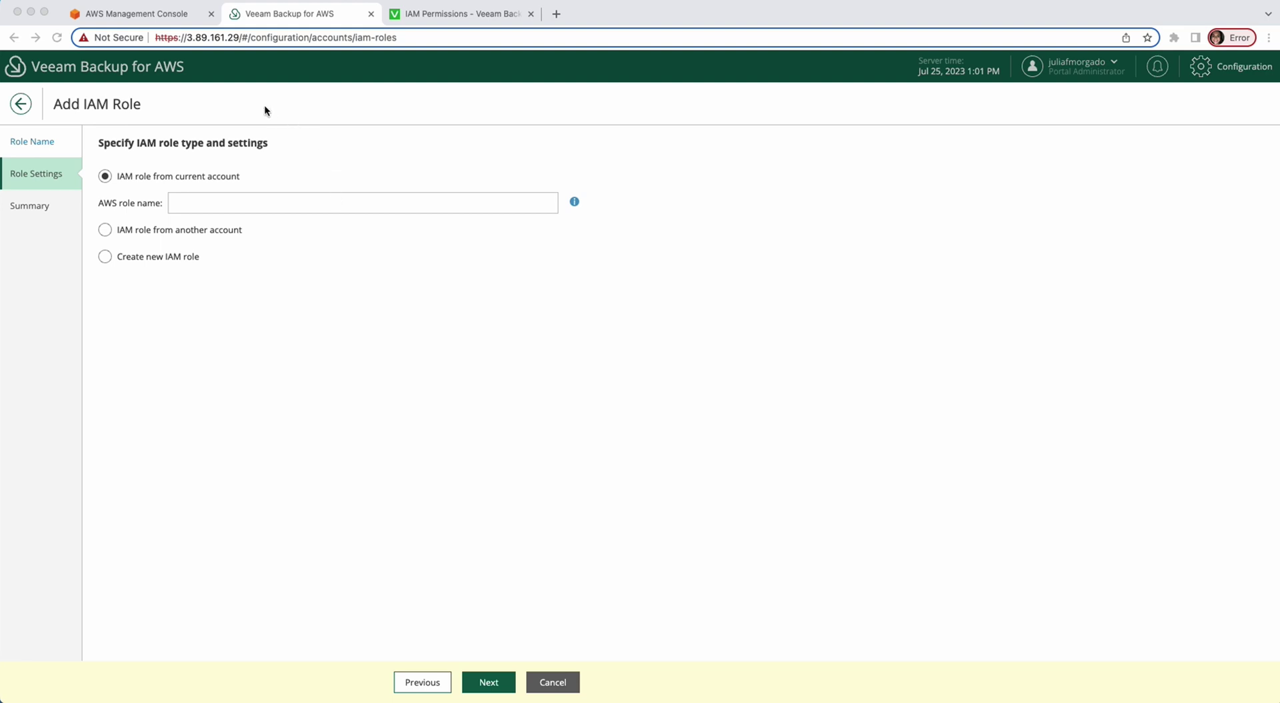
# - Switch to the AWS Management Console, find the IAM service and open its list of roles
pyautogui.click(156, 16)
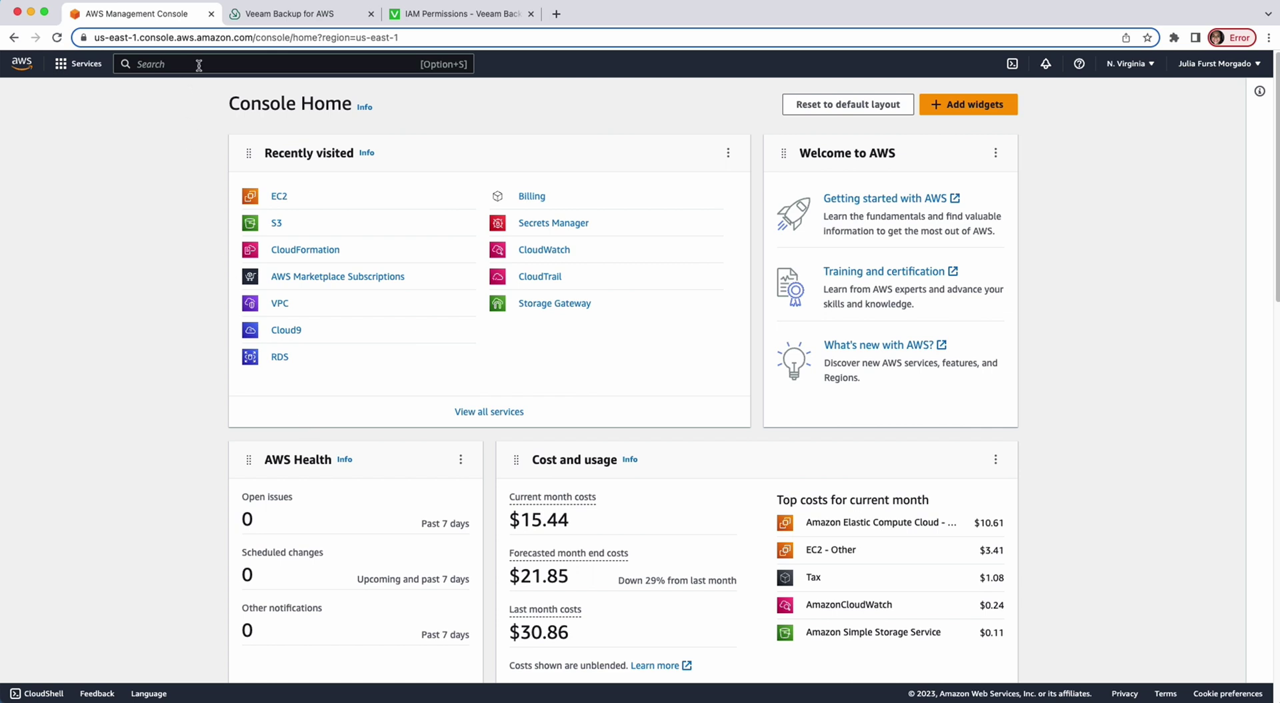
pyautogui.write('iam')
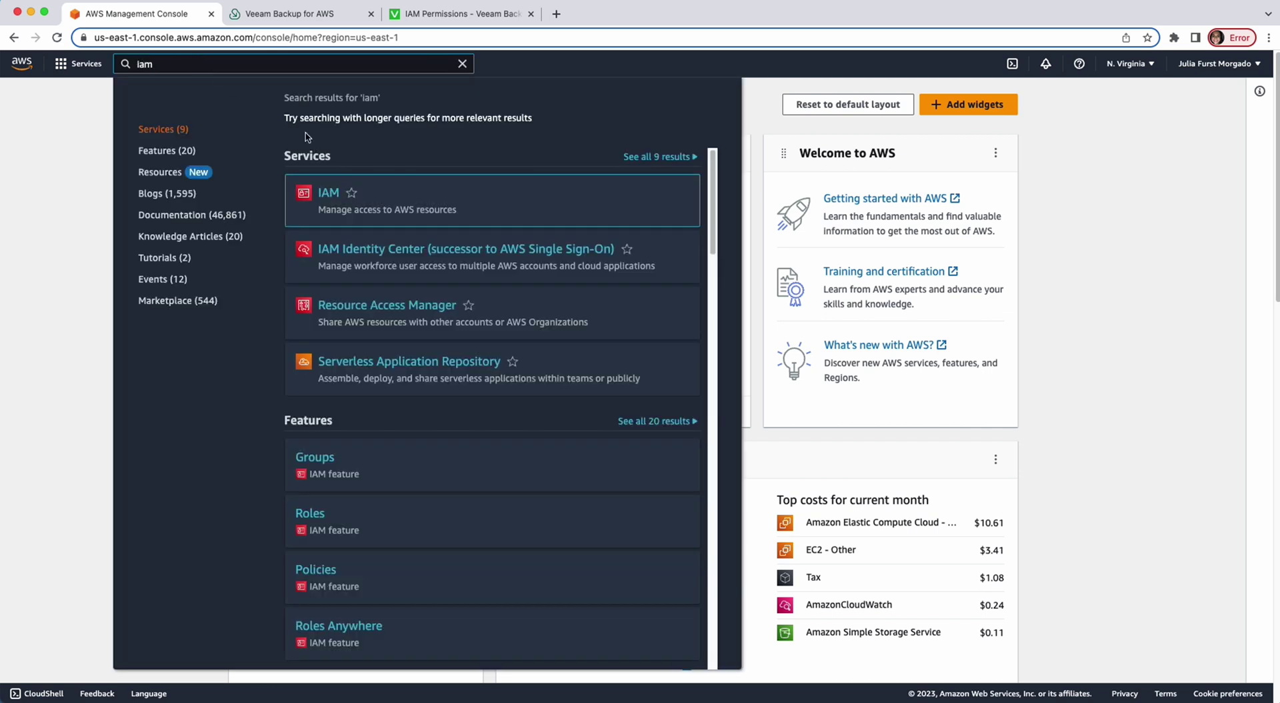
pyautogui.click(328, 193)
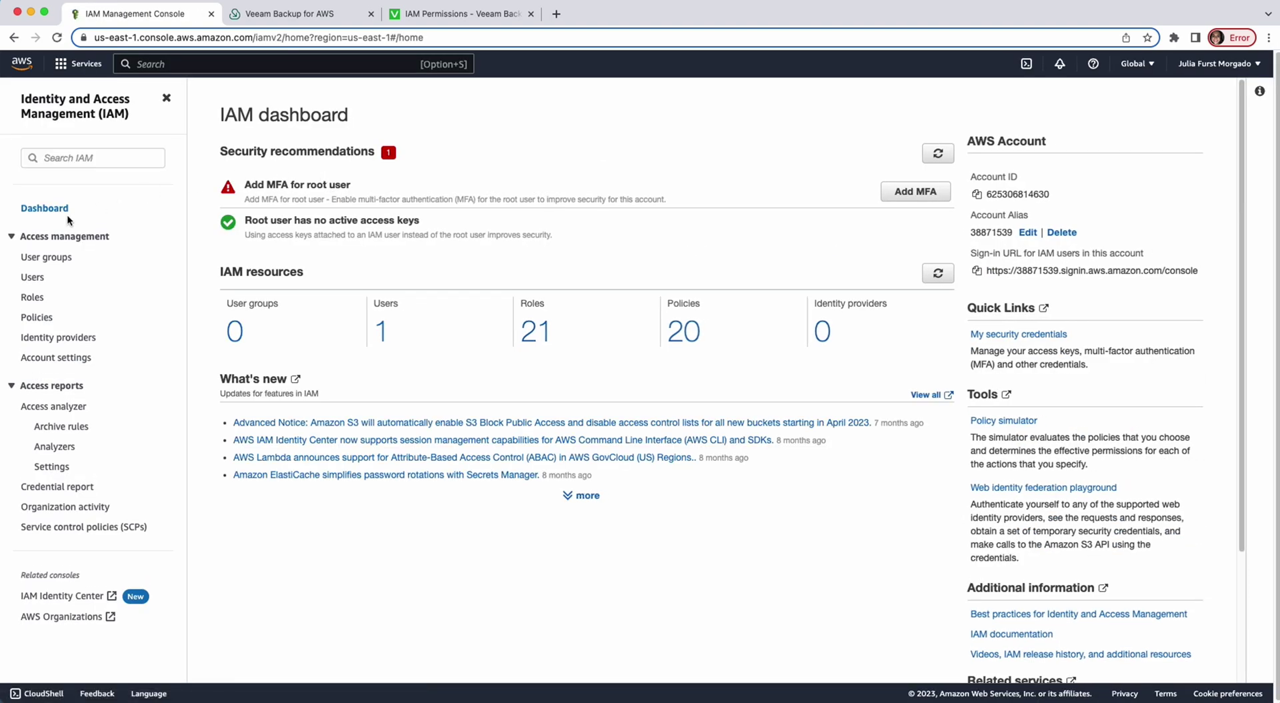
pyautogui.click(32, 298)
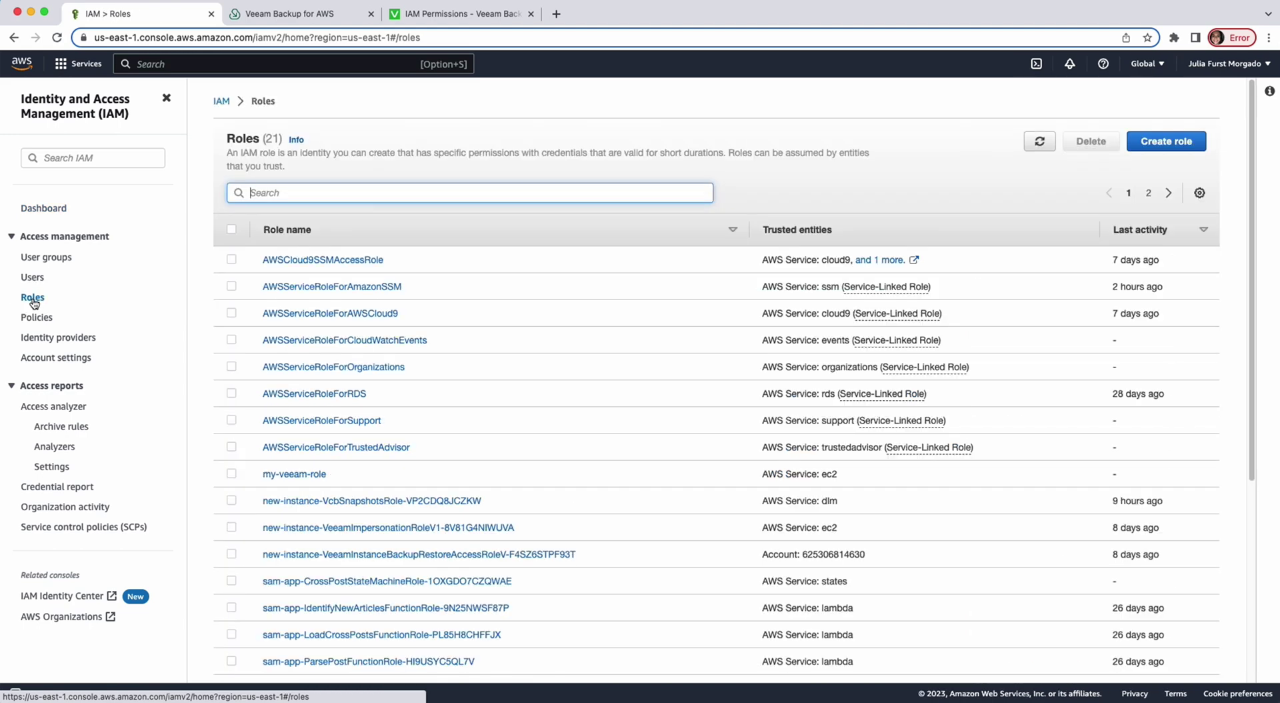
# - Start creating a role for the AWS service trusted entity with the S3 use case and continue to its permissions
pyautogui.click(1161, 142)
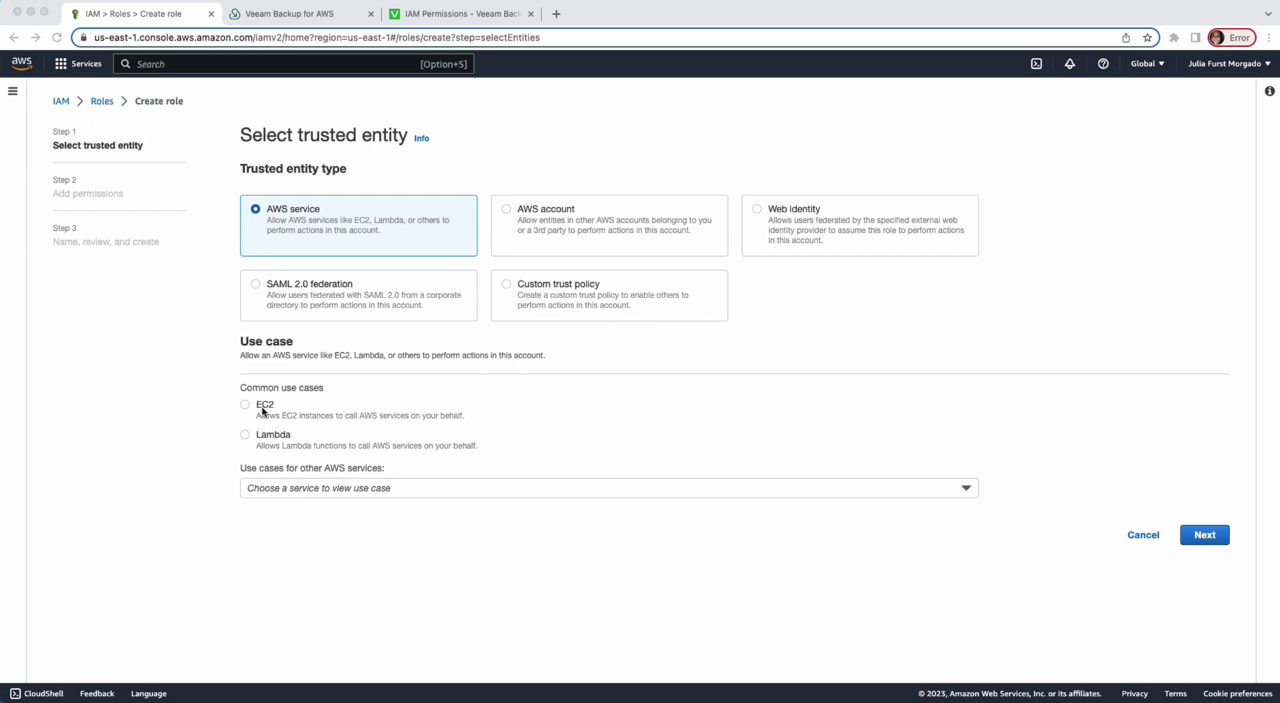
pyautogui.click(283, 488)
pyautogui.write('s3')
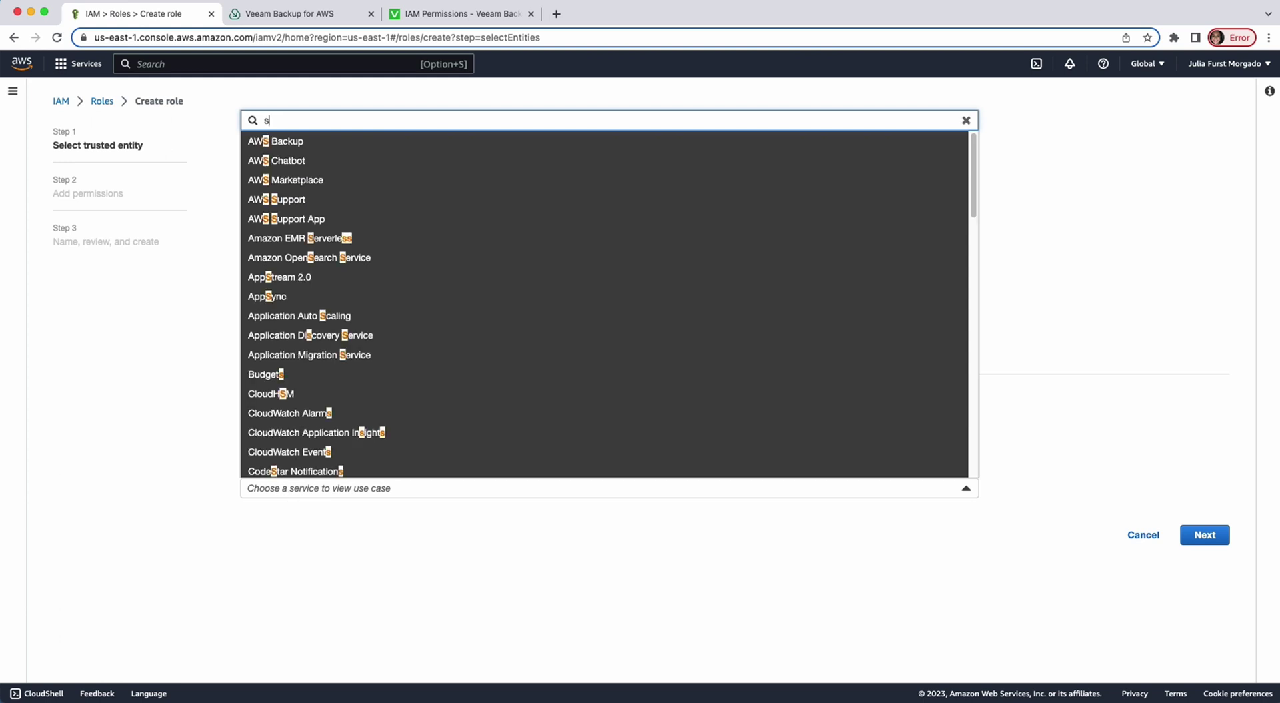
pyautogui.click(244, 465)
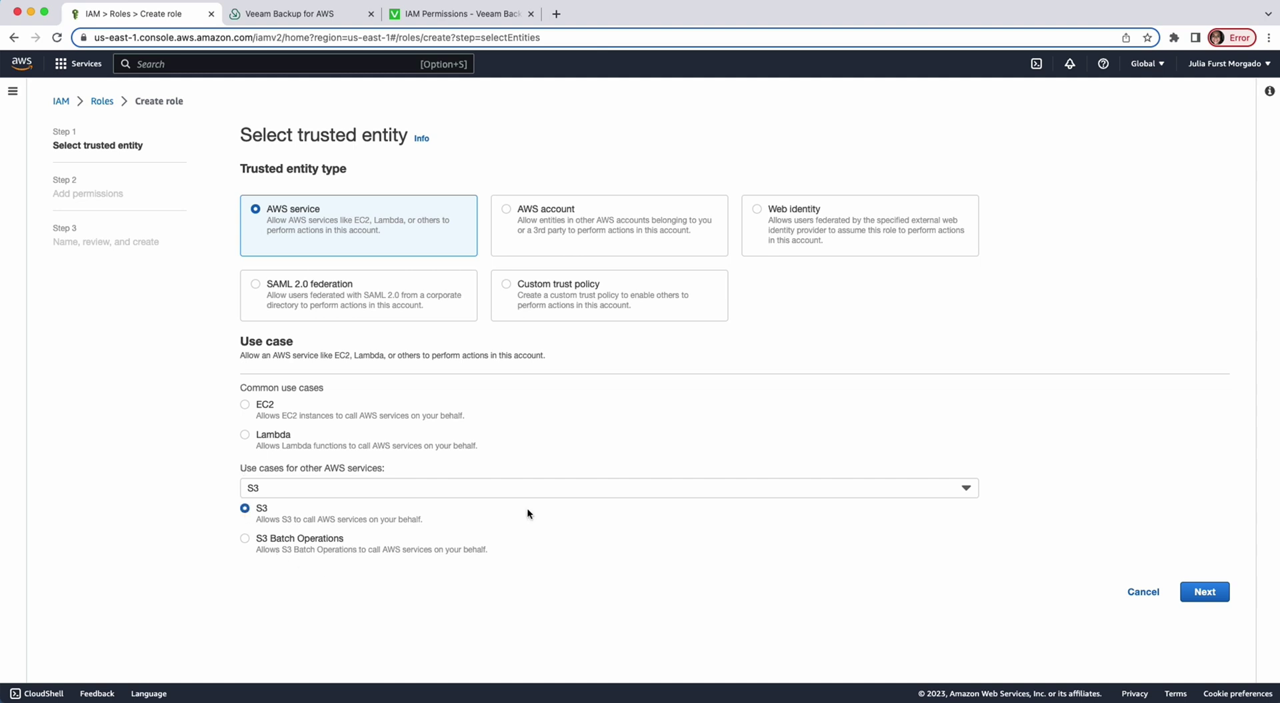
pyautogui.click(1200, 592)
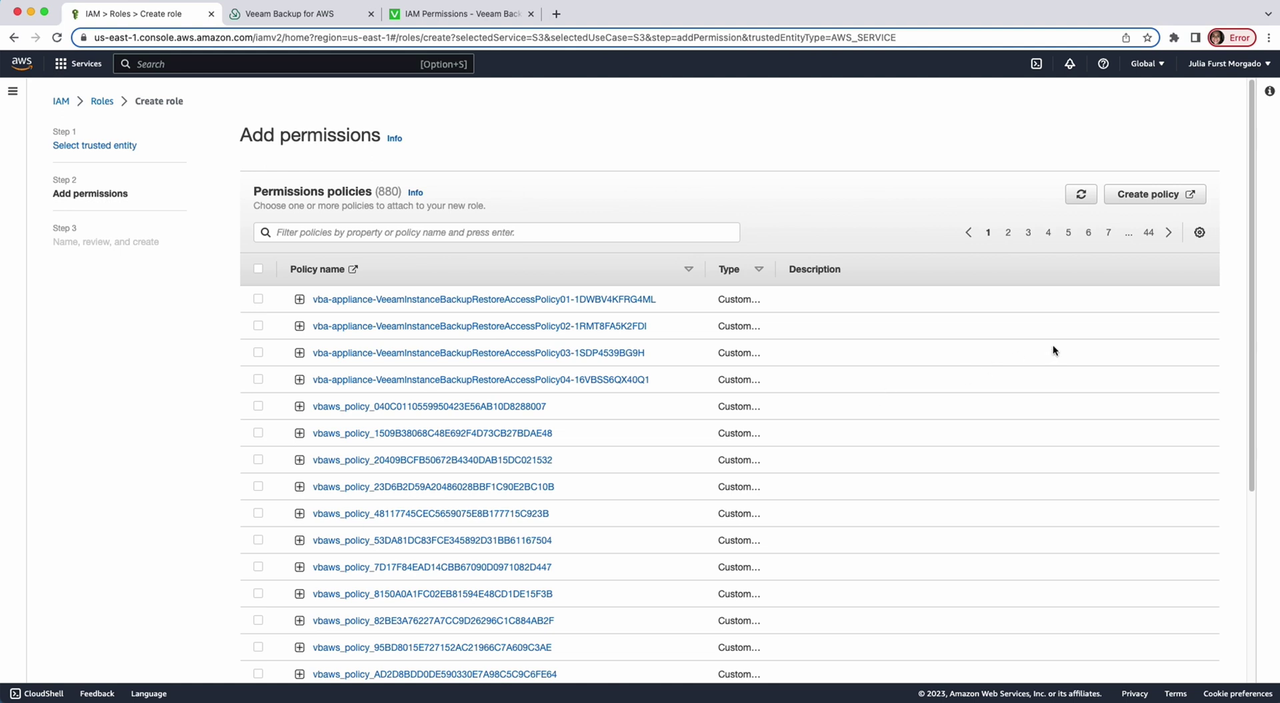
# - Switch to the Veeam Help Center and copy the JSON policy from the Repository IAM Role Permissions page
pyautogui.click(497, 15)
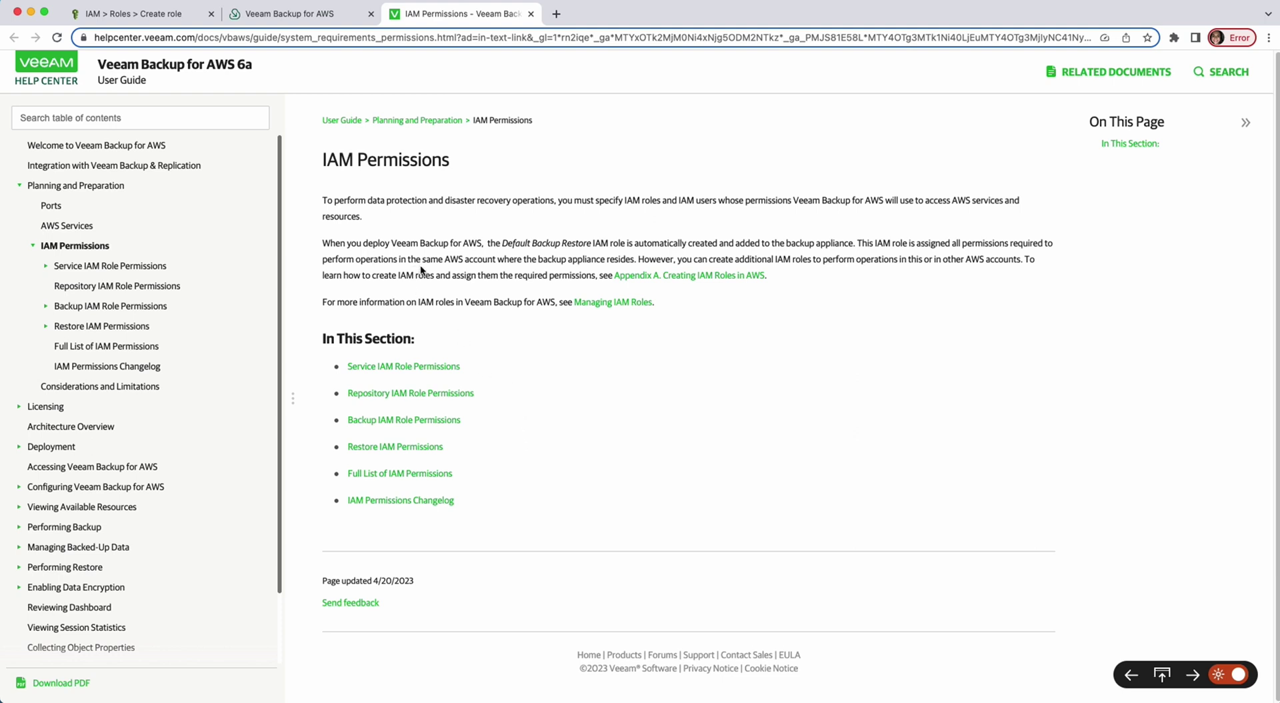
pyautogui.click(364, 394)
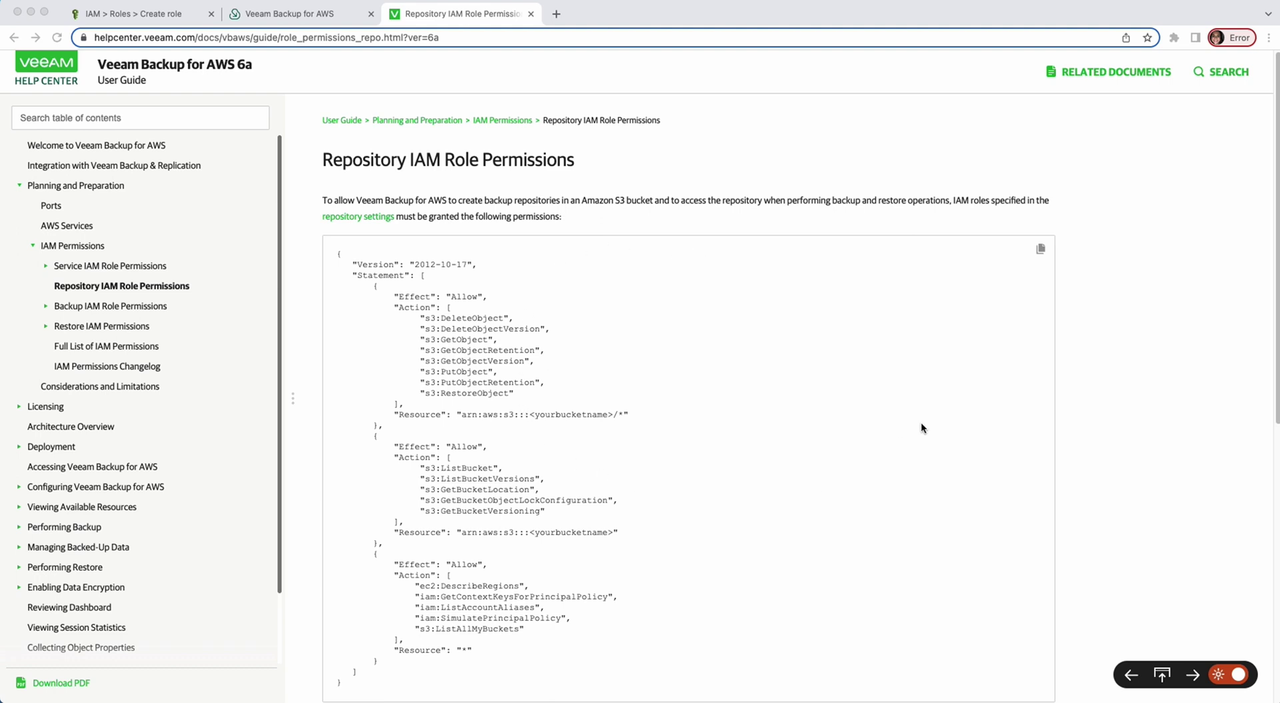
pyautogui.click(1042, 247)
pyautogui.click(1042, 247)
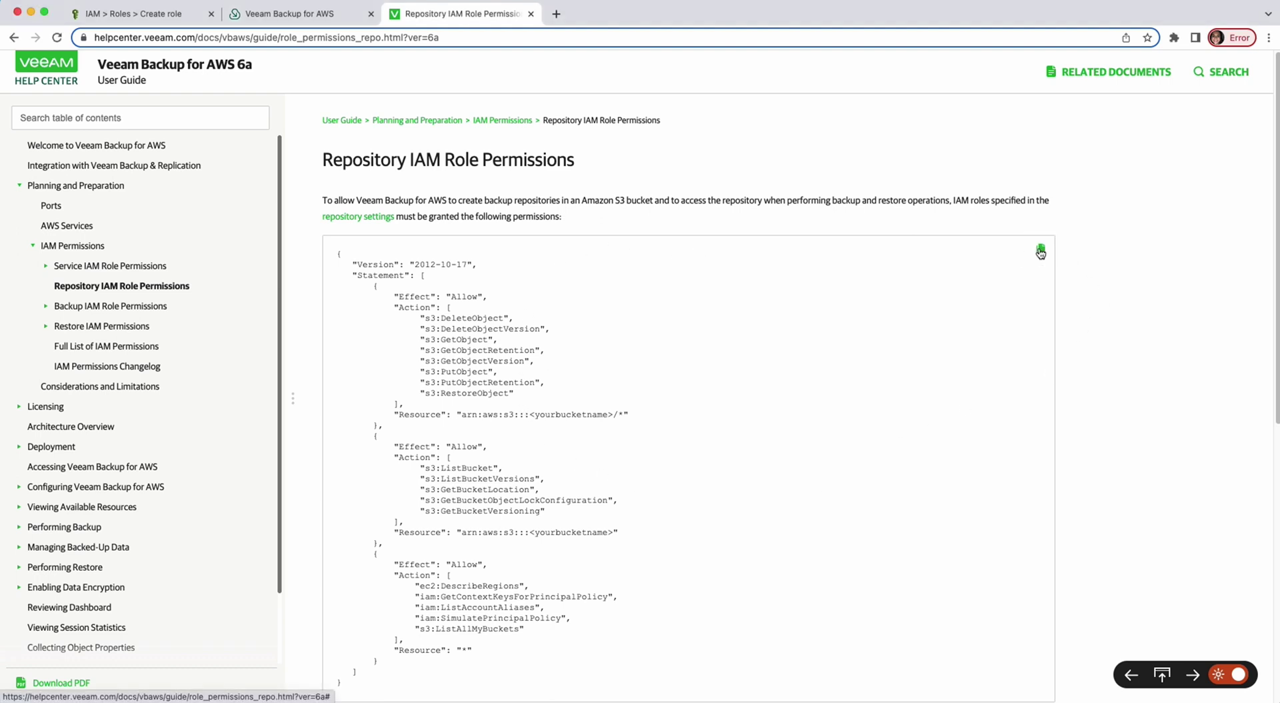
# - Back in the AWS role creation, start a new policy and replace its default JSON with the copied repository permissions
pyautogui.click(150, 15)
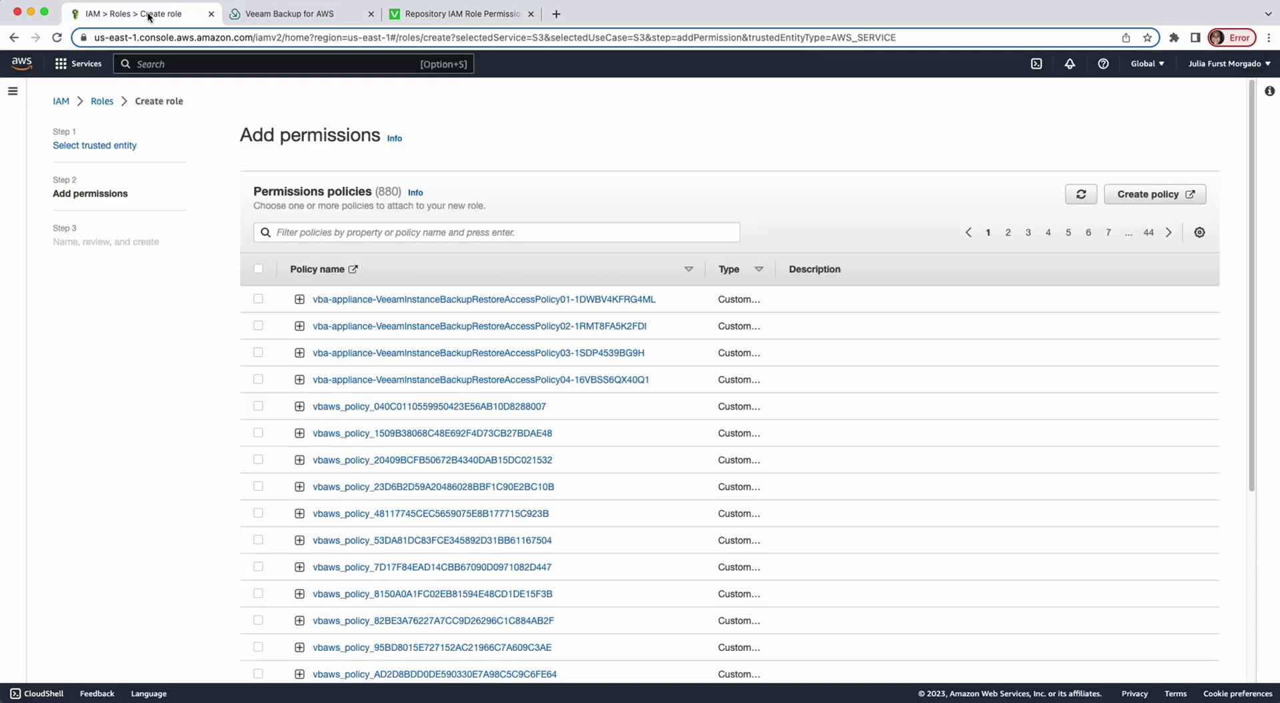
pyautogui.click(1188, 195)
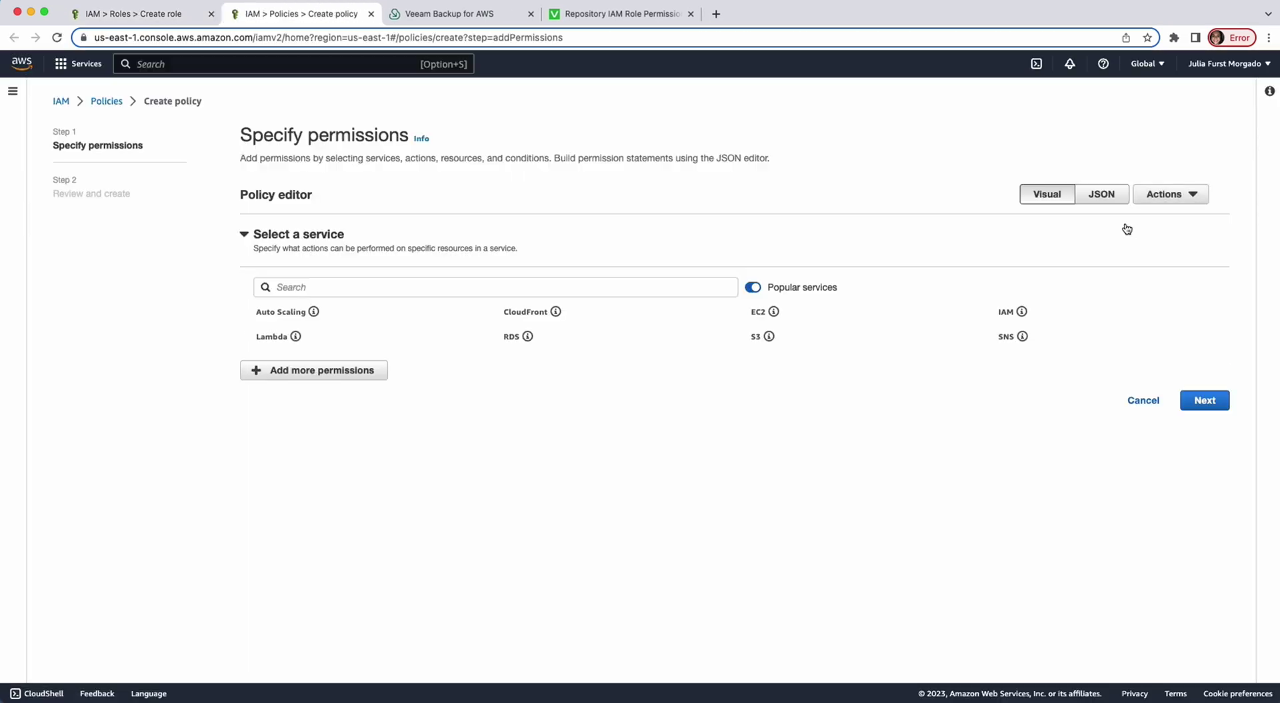
pyautogui.click(1112, 200)
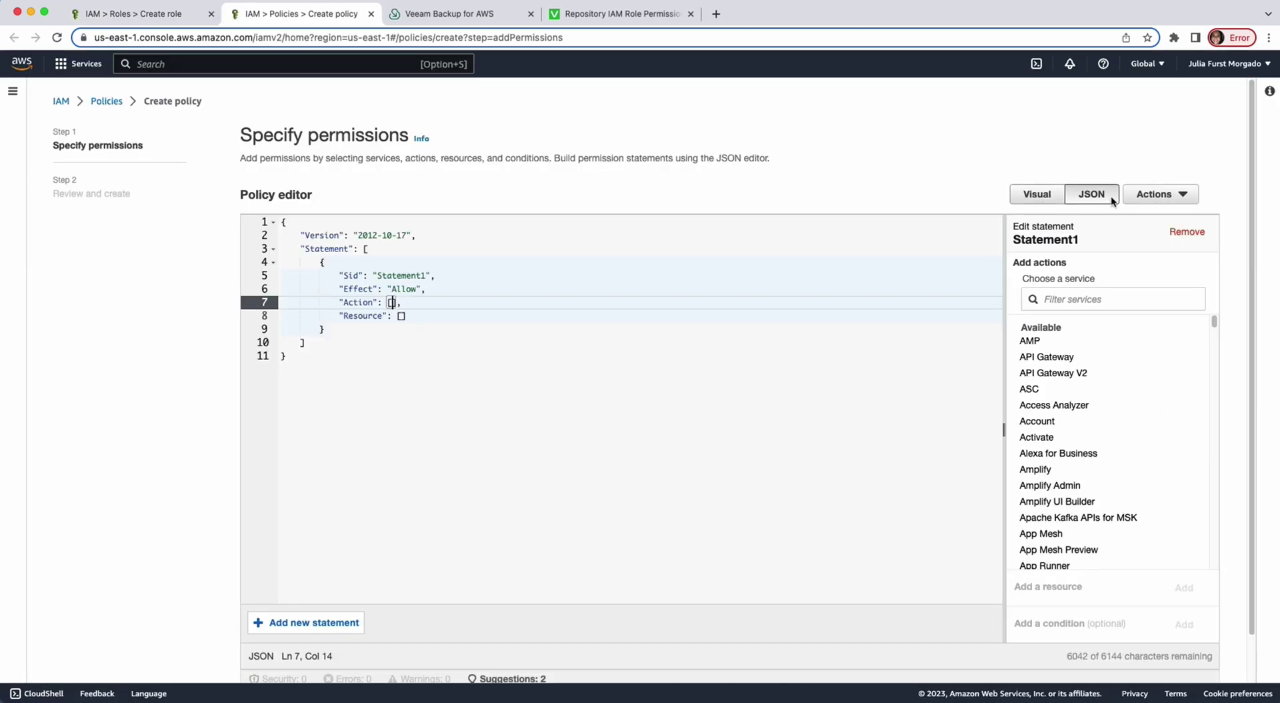
pyautogui.moveTo(287, 358); pyautogui.dragTo(279, 221)
pyautogui.press('BackSpace')
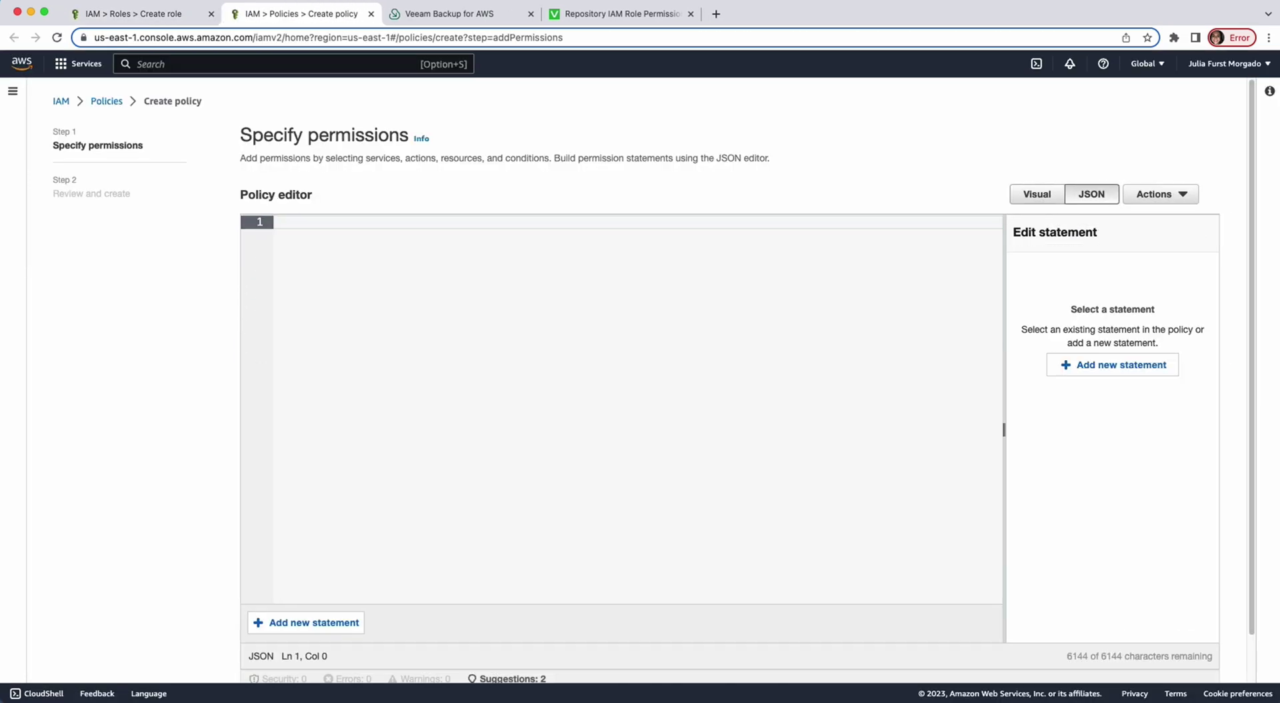
pyautogui.press('super+v')
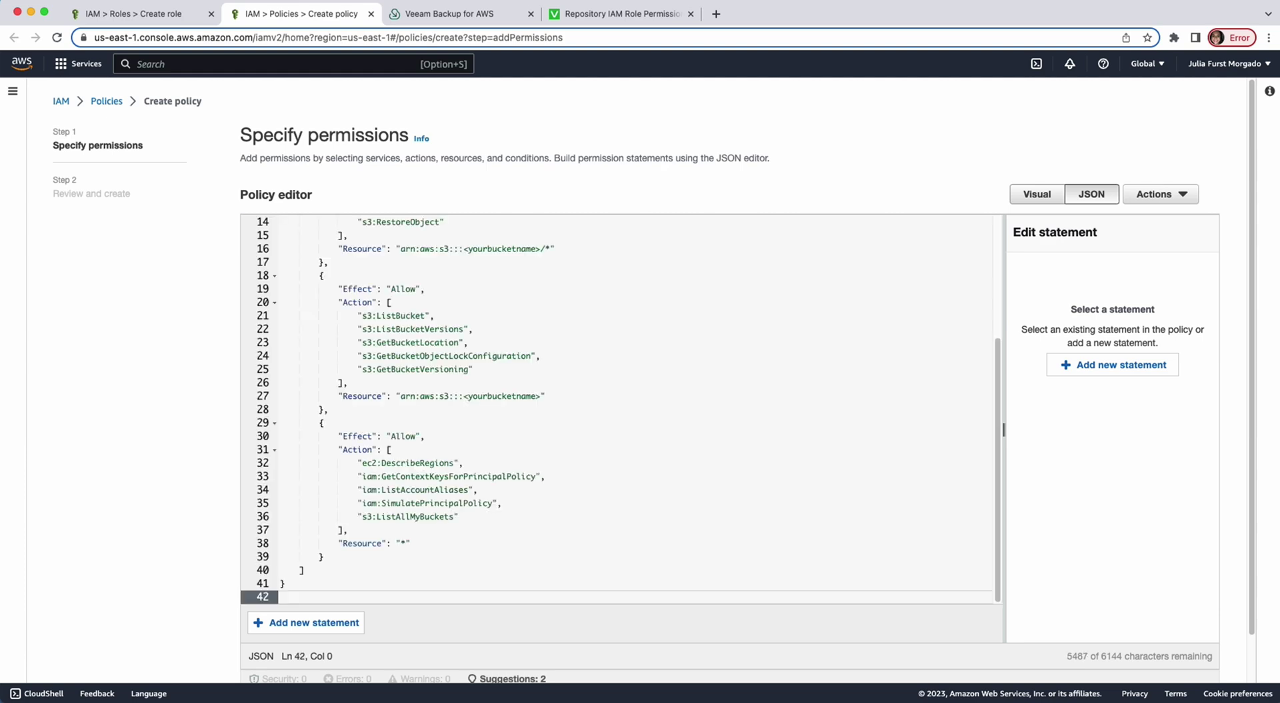
pyautogui.scroll(-3, 831, 360)
pyautogui.click(1191, 661)
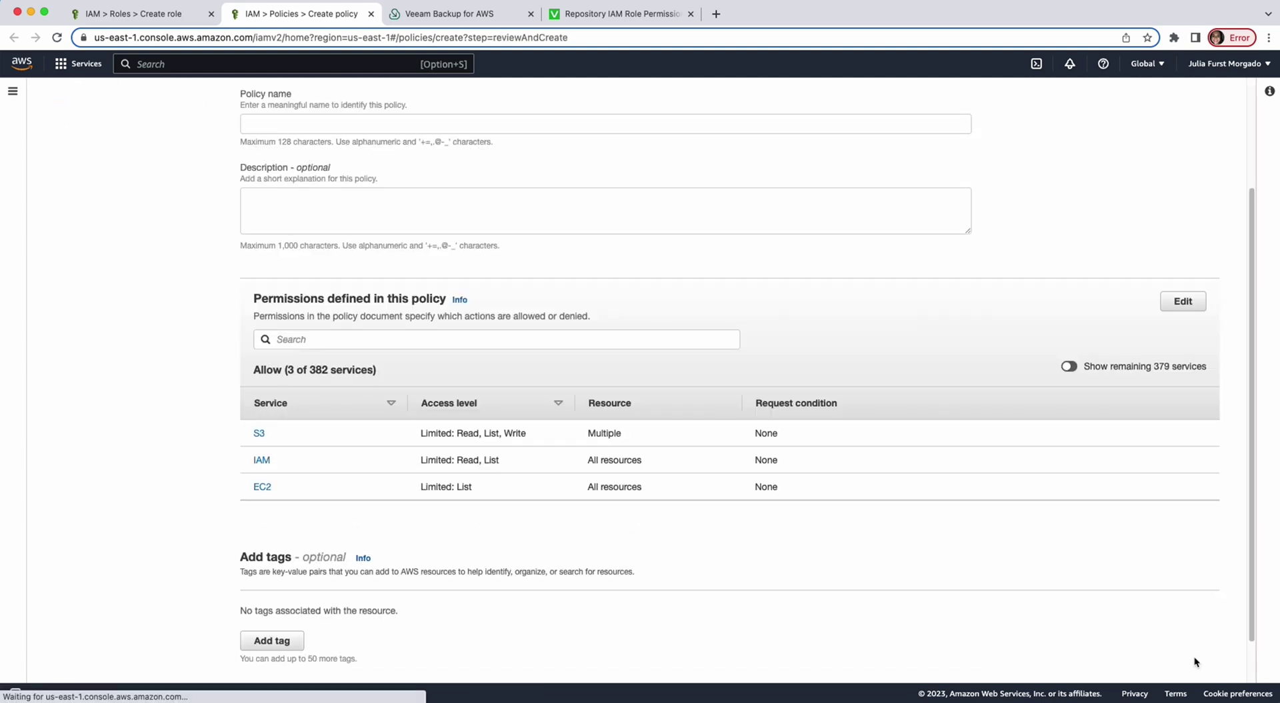
# - Name the new policy veeam-repo-policy and create it
pyautogui.click(457, 120)
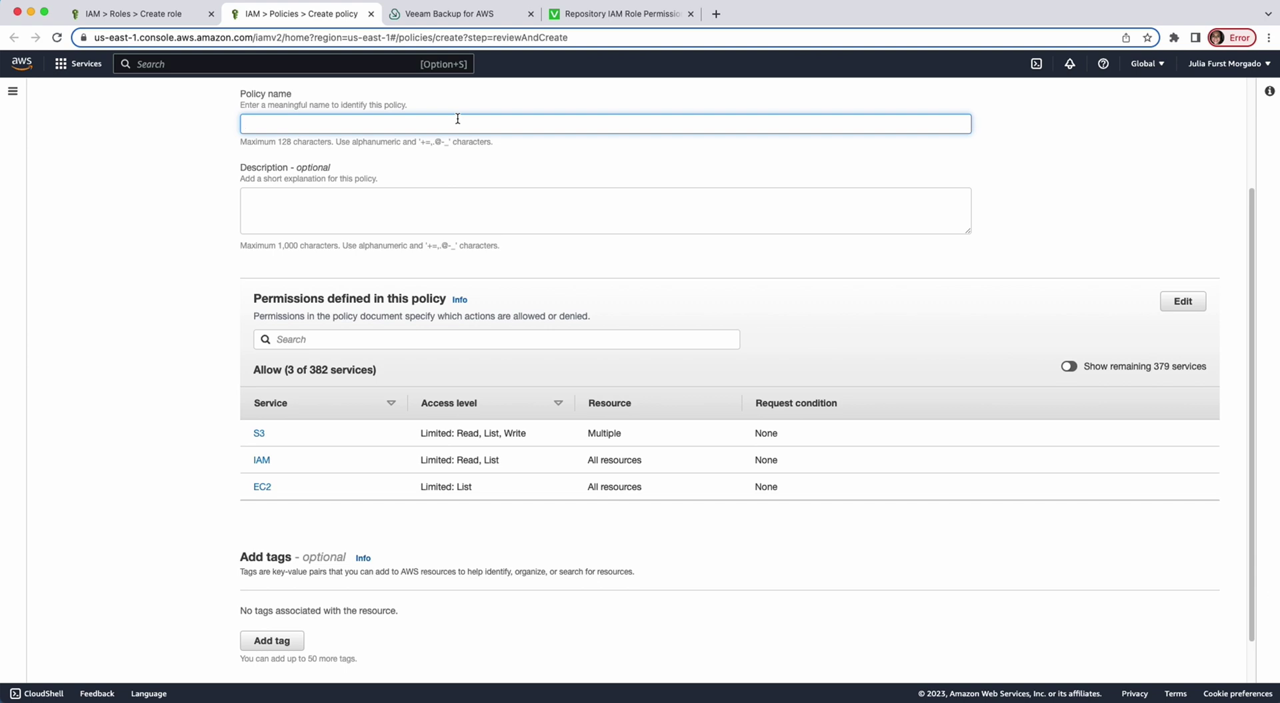
pyautogui.write('veeam-repo-policy')
pyautogui.scroll(-1, 212, 489)
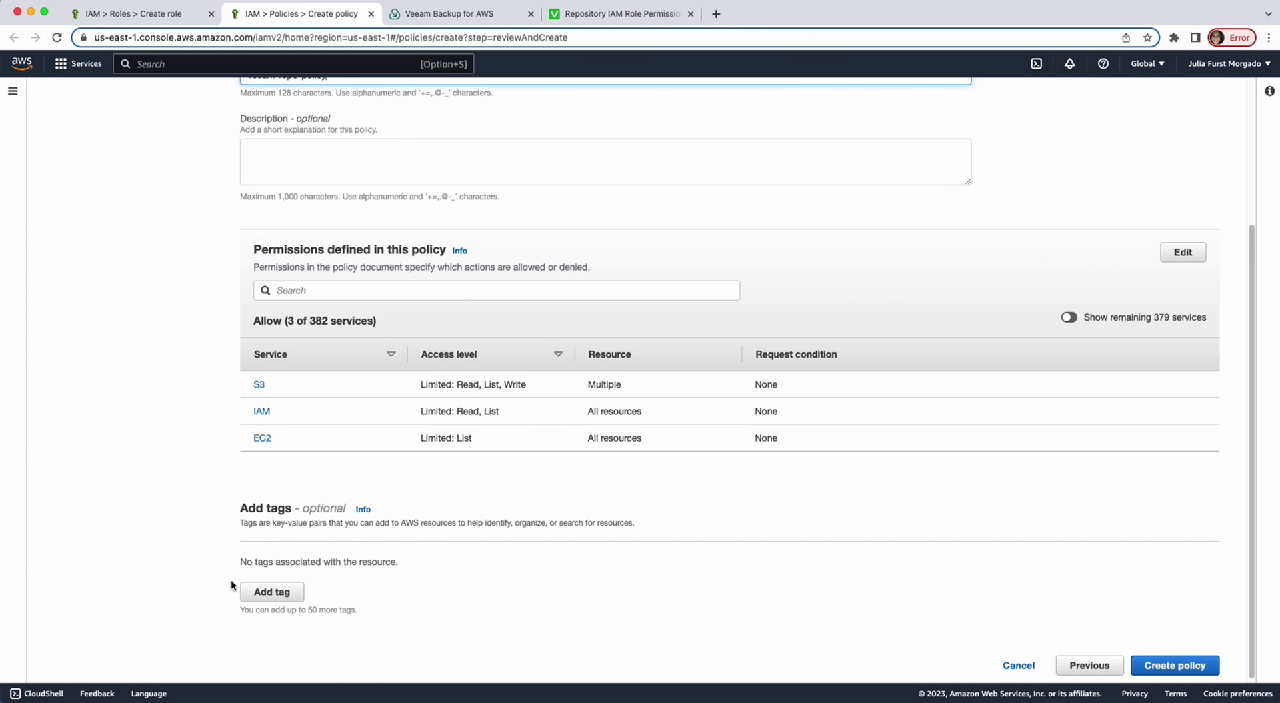
pyautogui.click(1190, 666)
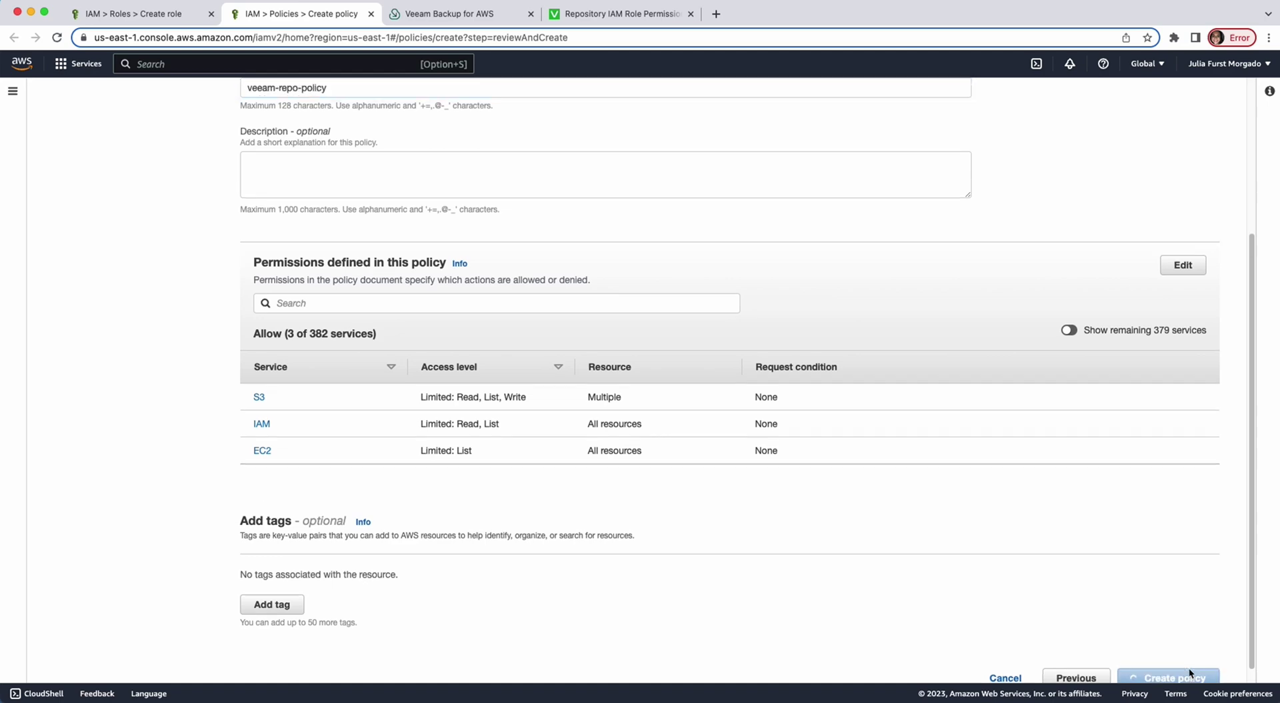
# - Return to the role being created, filter the permissions policies by "veeam" and attach veeam-repo-policy
pyautogui.click(145, 16)
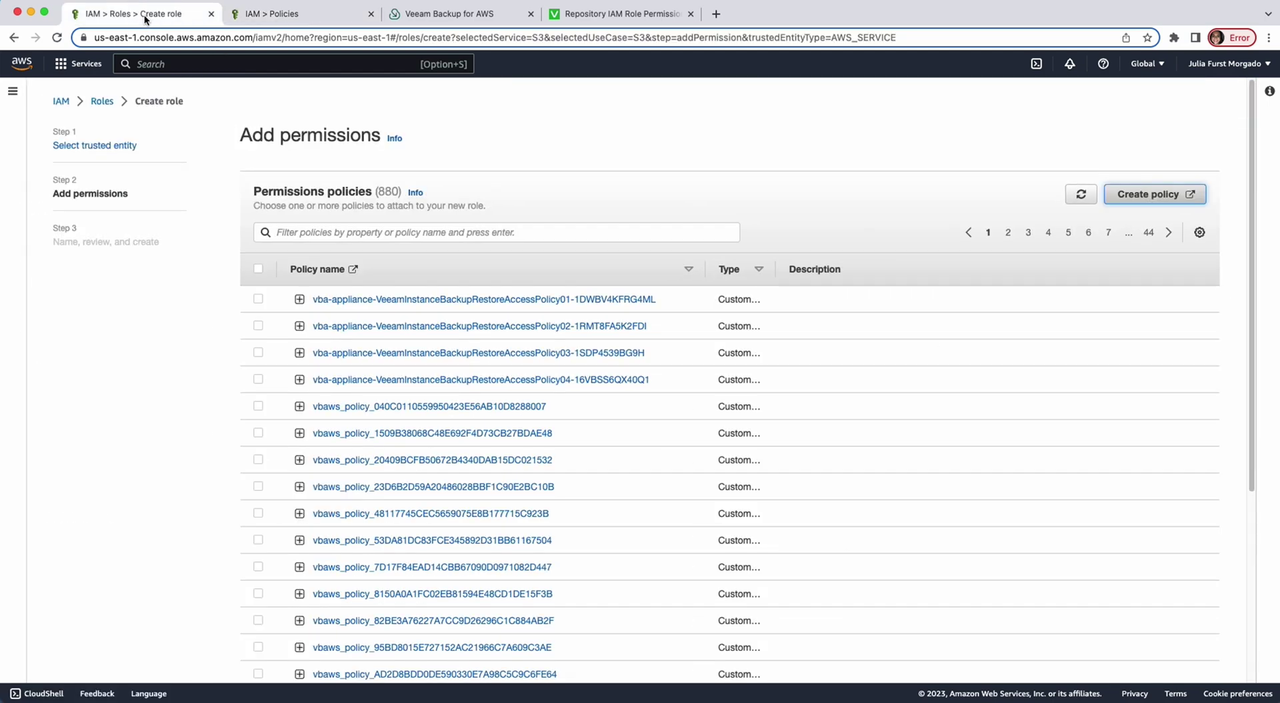
pyautogui.click(459, 237)
pyautogui.write('veeam')
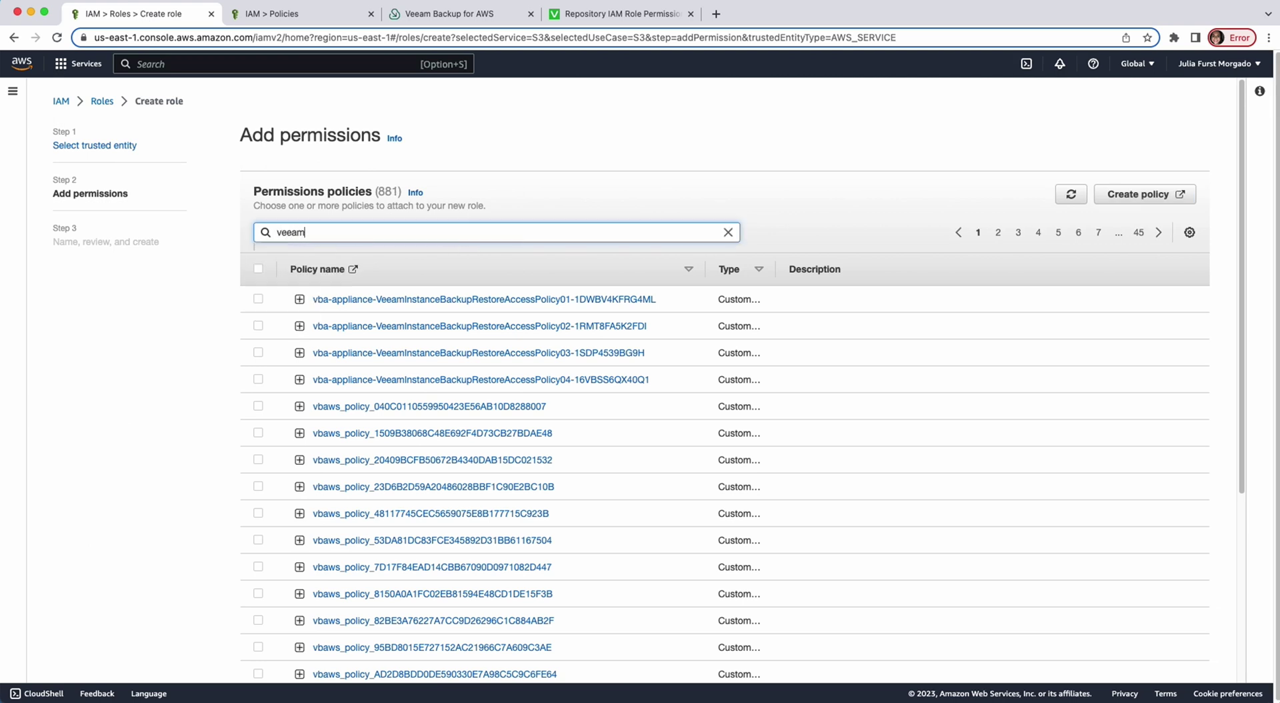
pyautogui.press('Return')
pyautogui.click(258, 433)
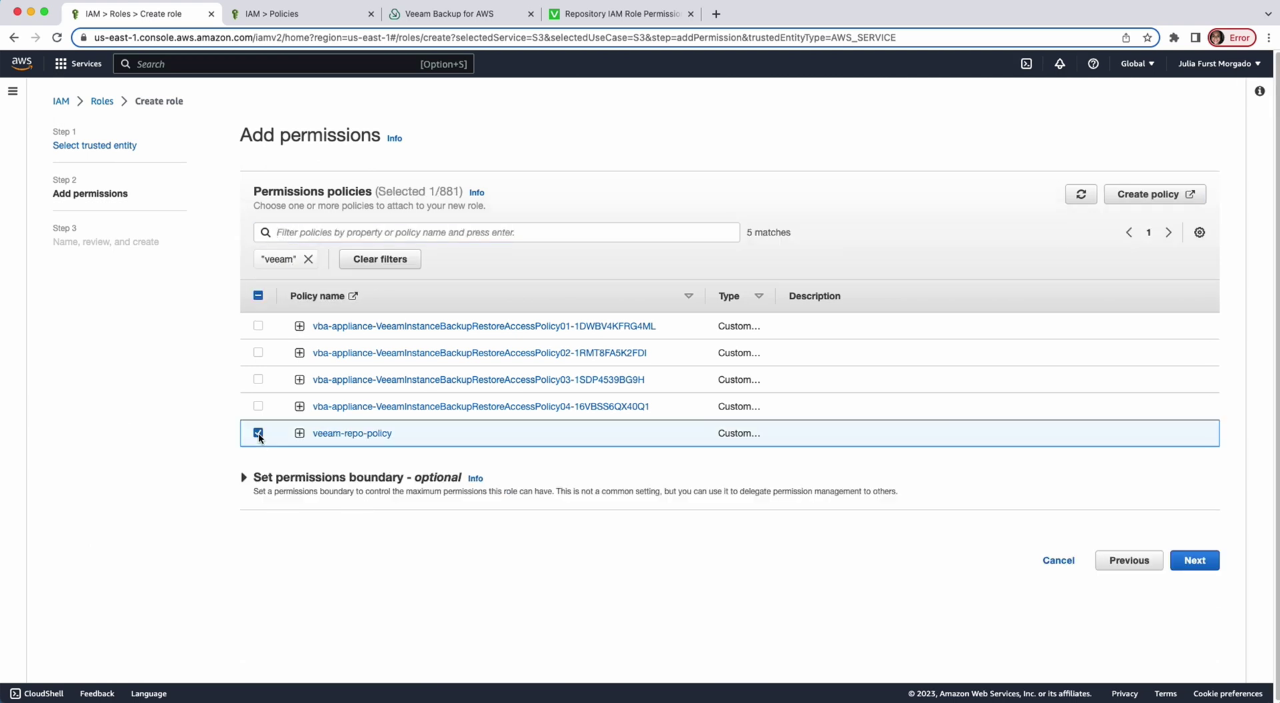
pyautogui.click(1194, 560)
# - Name the role backup-role, review its S3 trusted entity and attached policy, and create the role
pyautogui.click(487, 237)
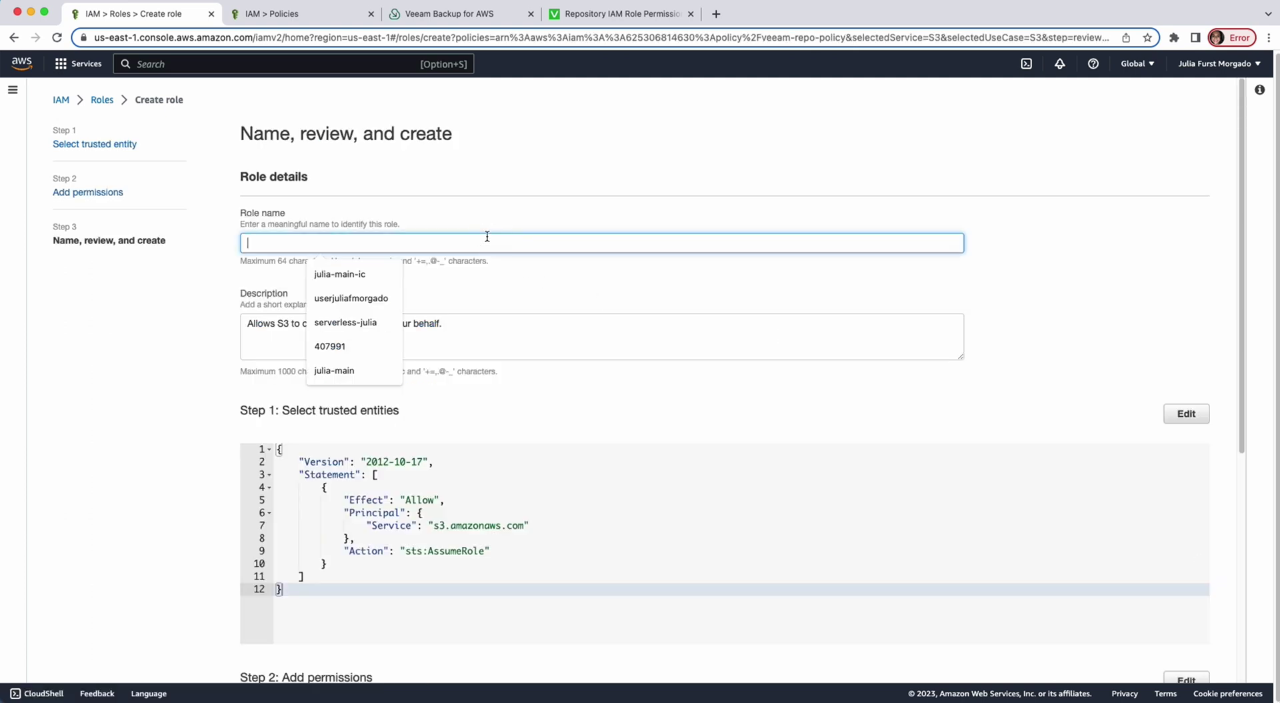
pyautogui.write('backu')
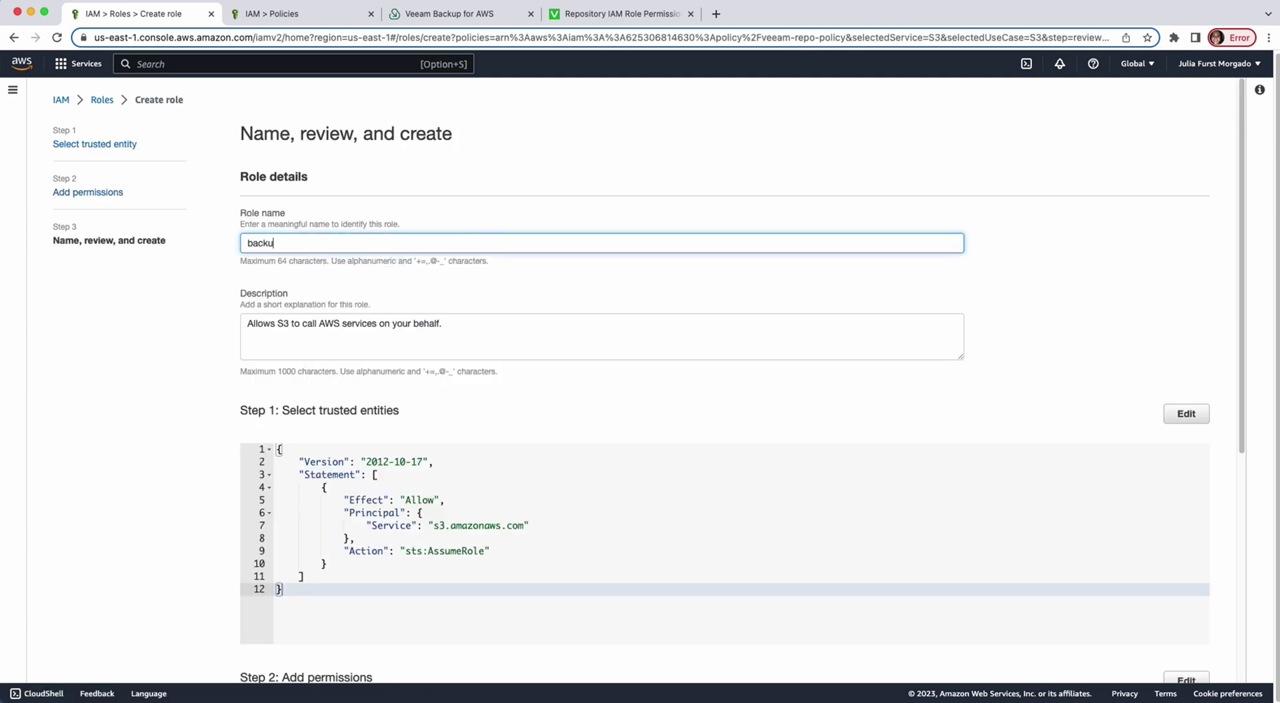
pyautogui.write('p-role')
pyautogui.click(228, 443)
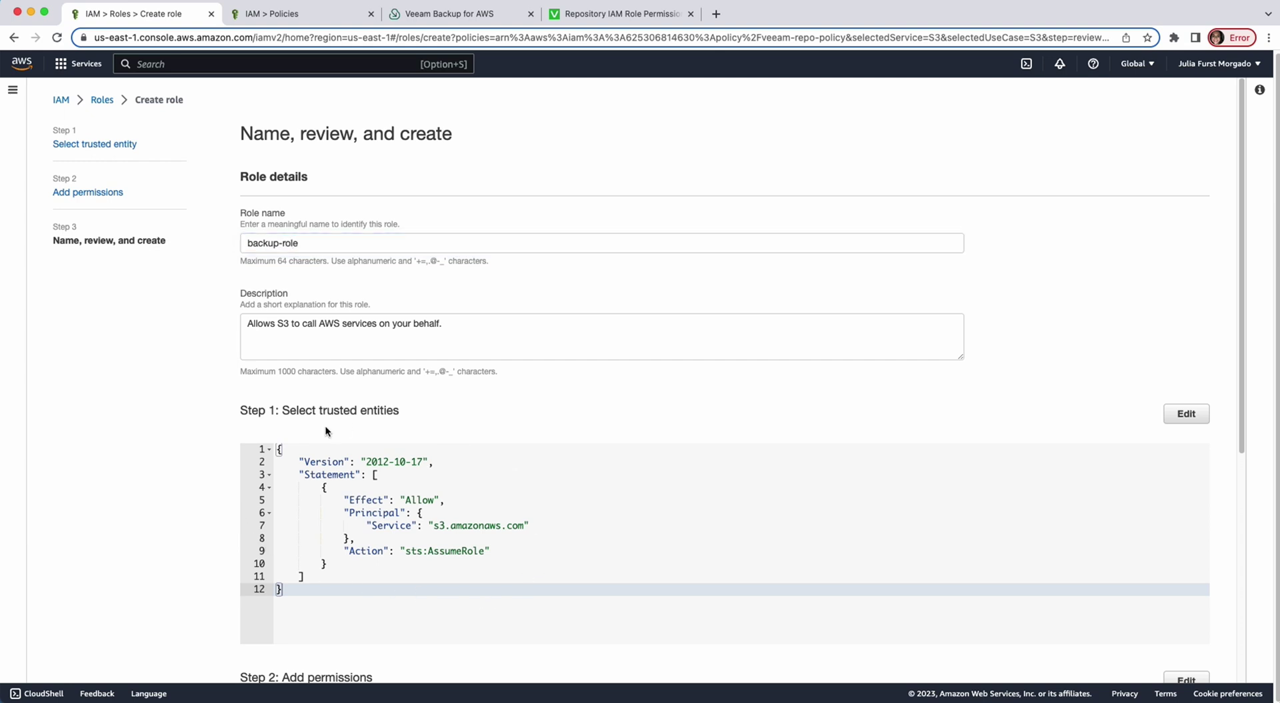
pyautogui.doubleClick(440, 526)
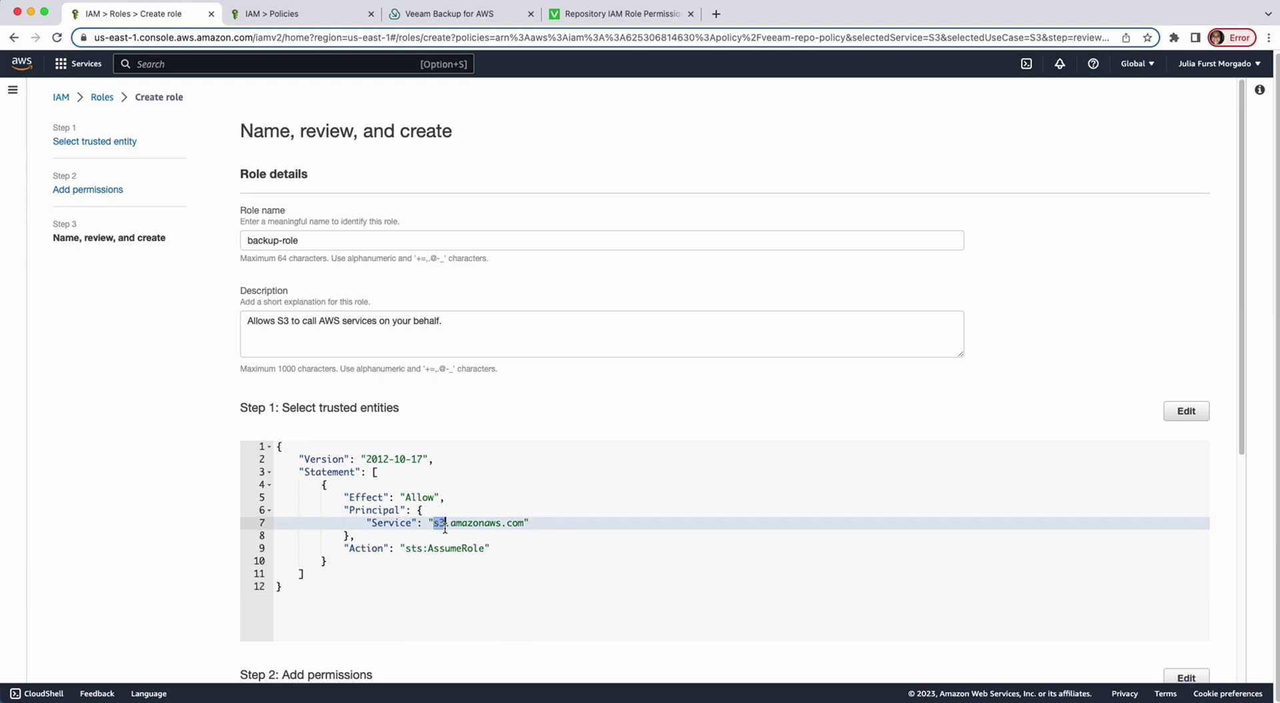
pyautogui.scroll(-5, 444, 527)
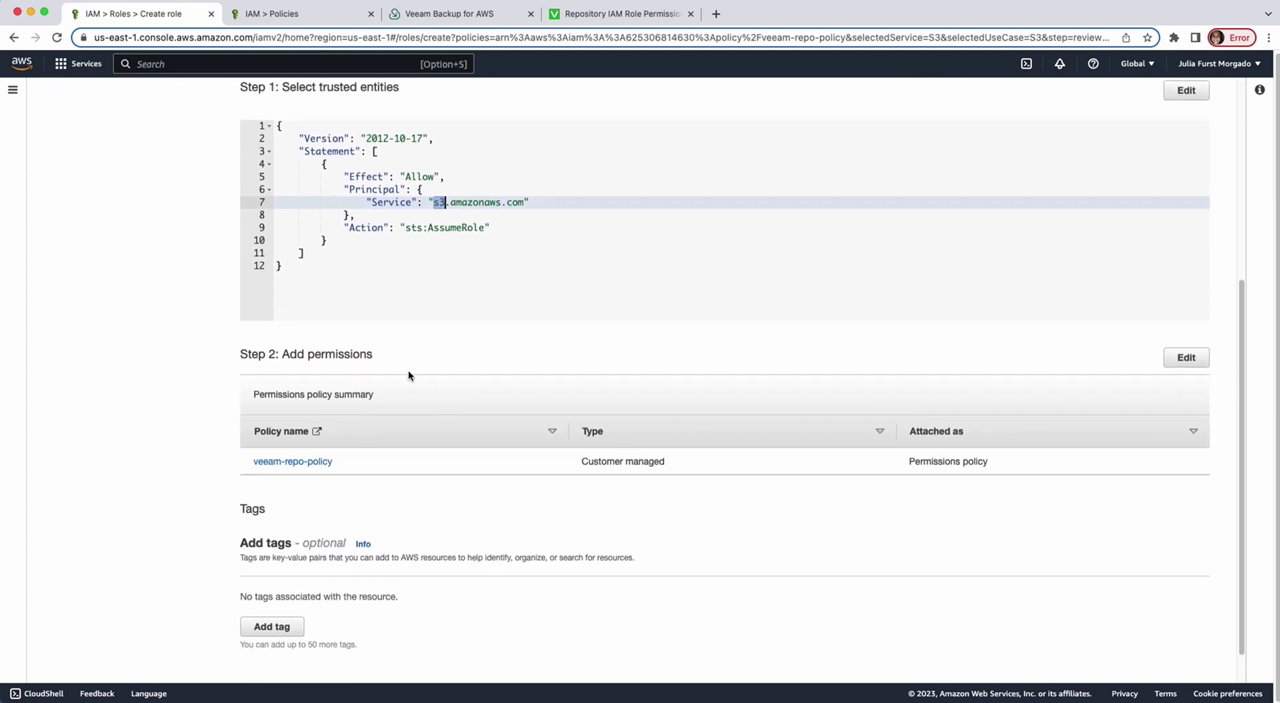
pyautogui.scroll(-1, 421, 494)
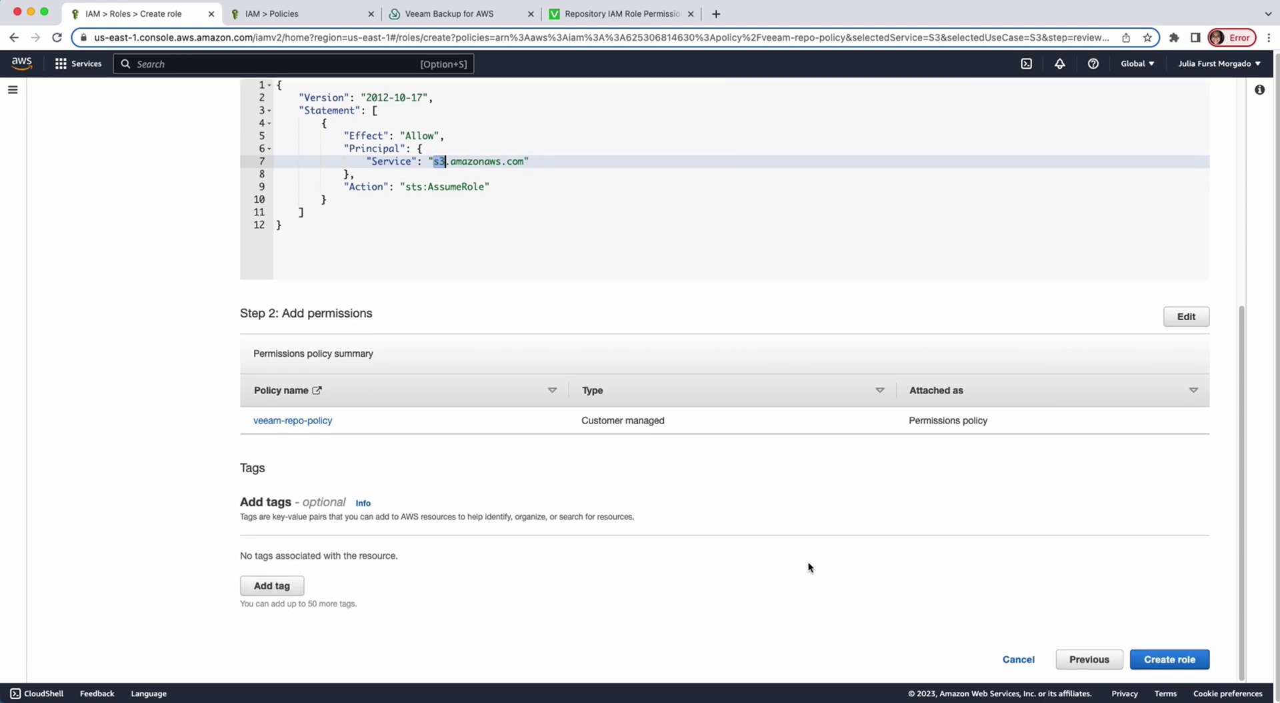
pyautogui.click(1156, 659)
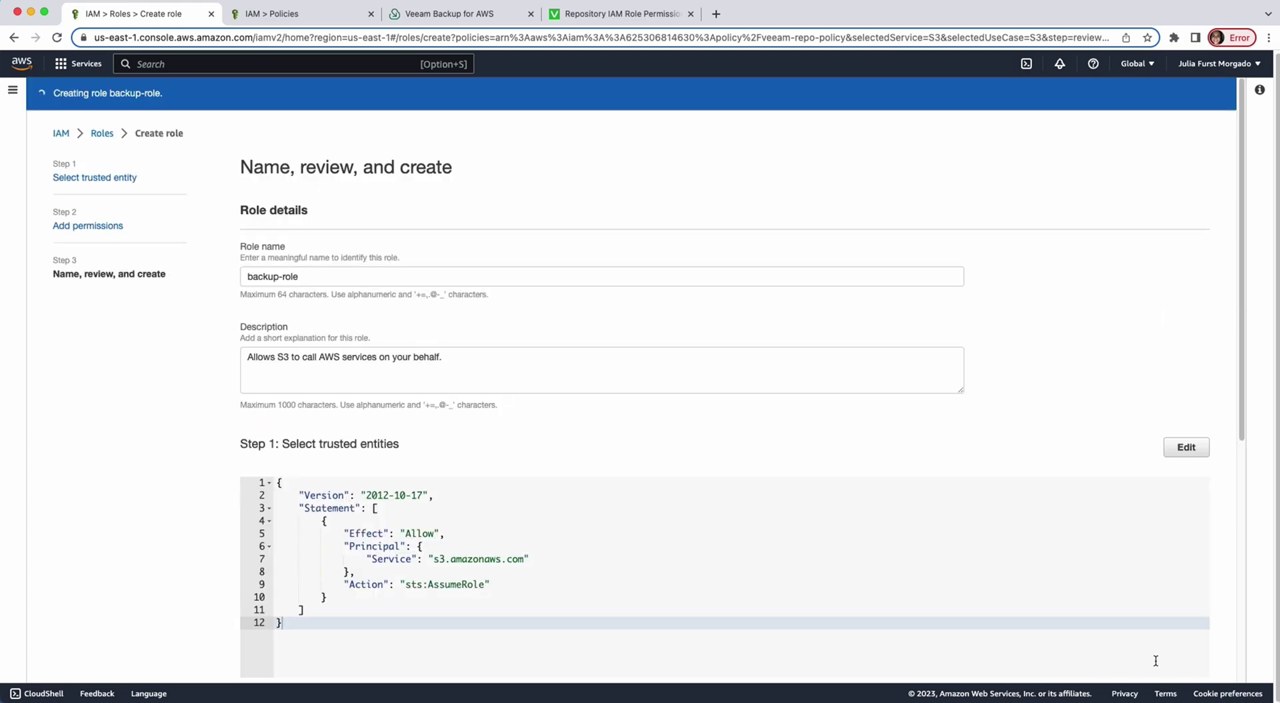
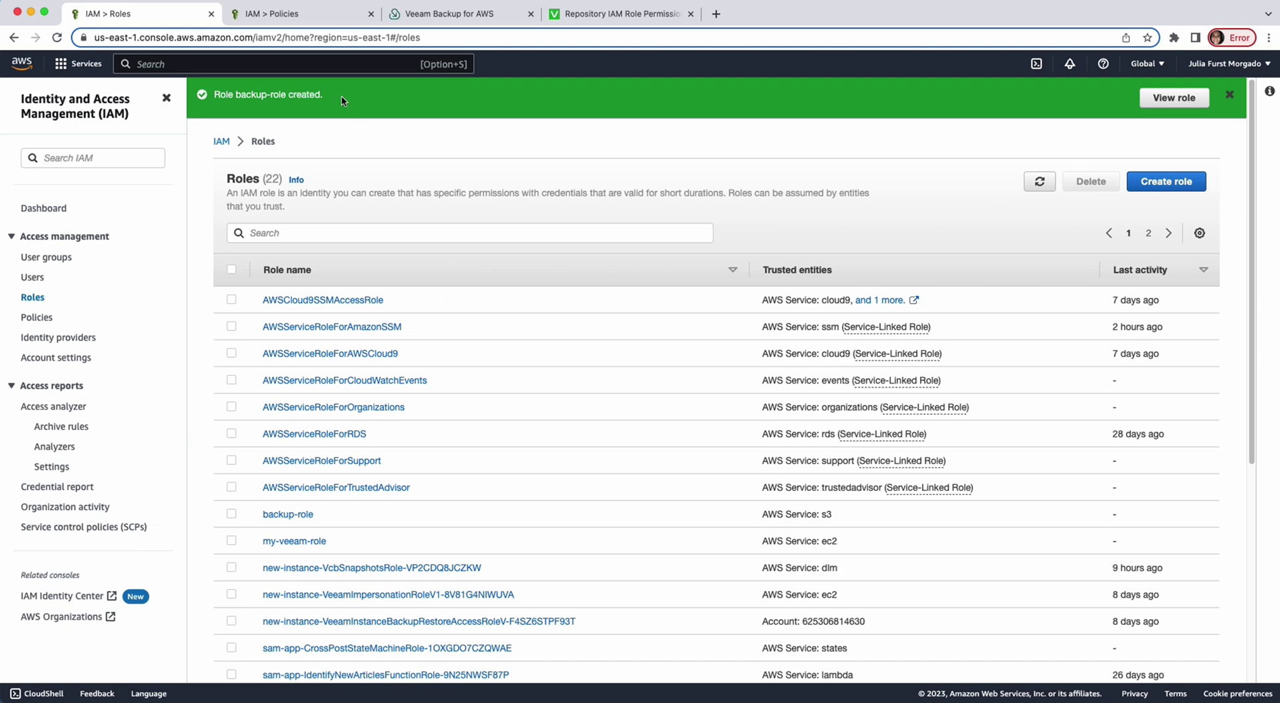
# - Go to the EC2 service, list the instances and select vba-appliance
pyautogui.click(339, 65)
pyautogui.write('ec2')
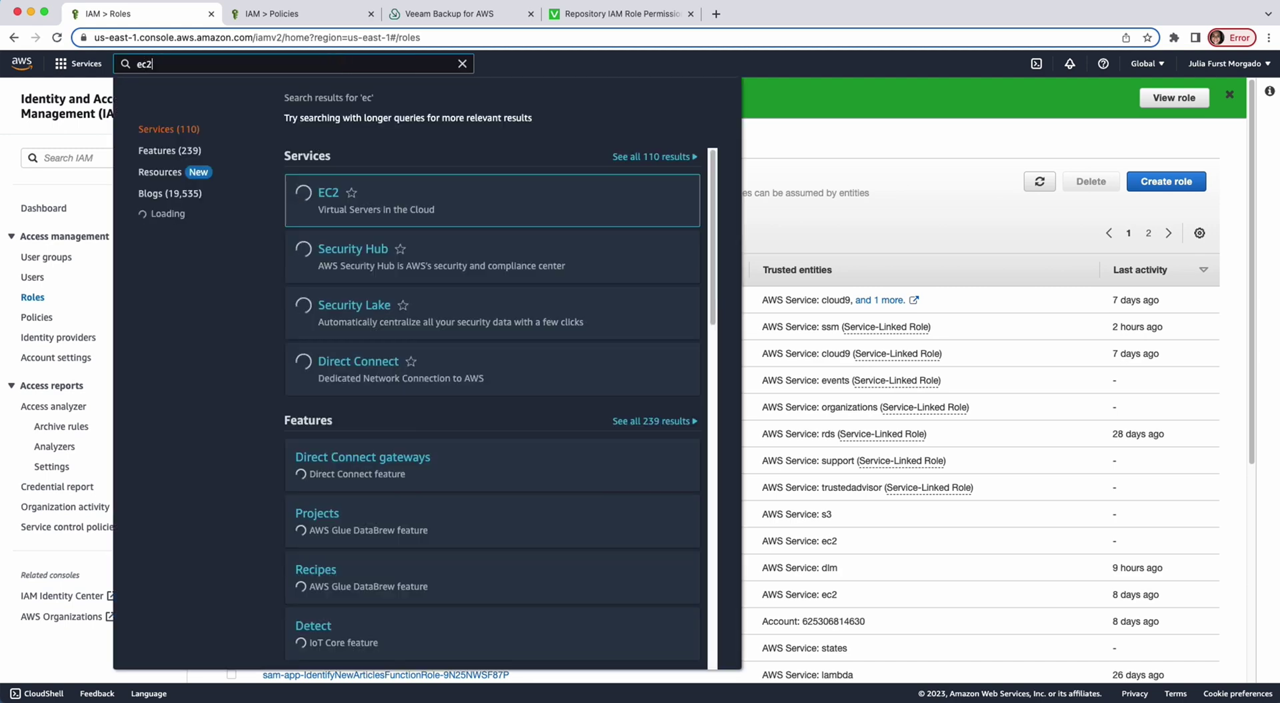
pyautogui.click(327, 195)
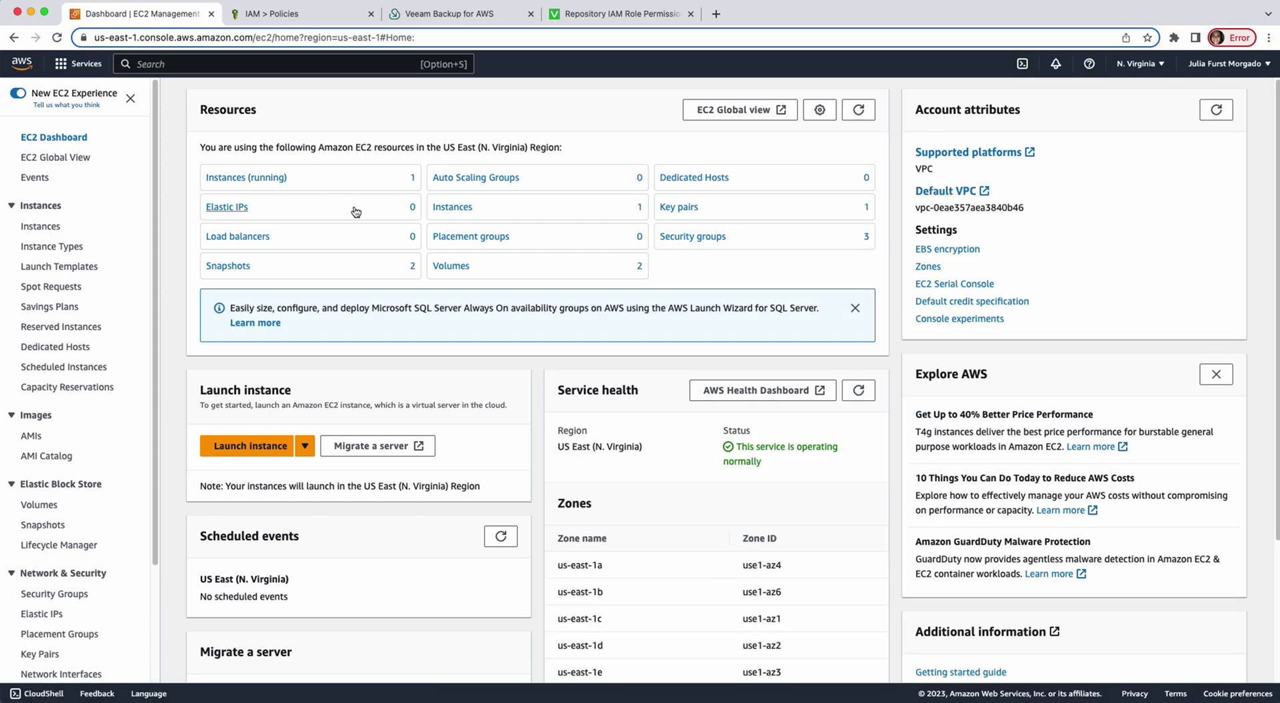
pyautogui.click(458, 210)
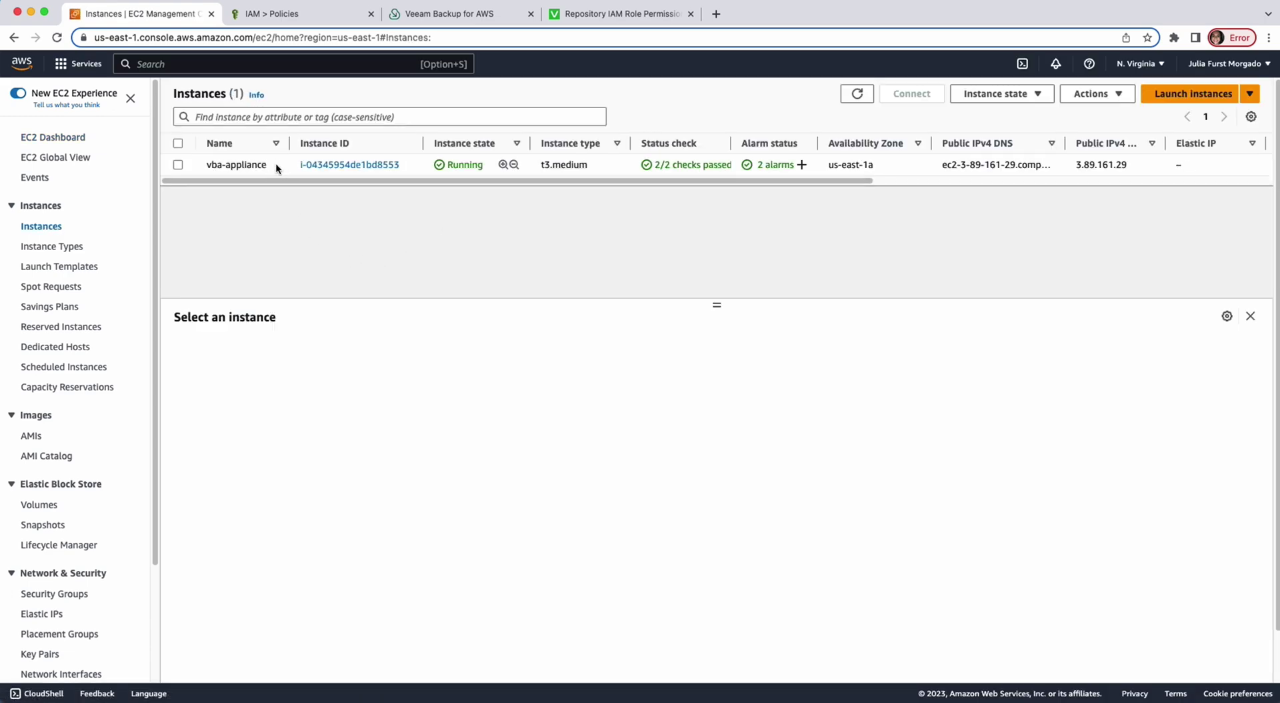
pyautogui.click(201, 165)
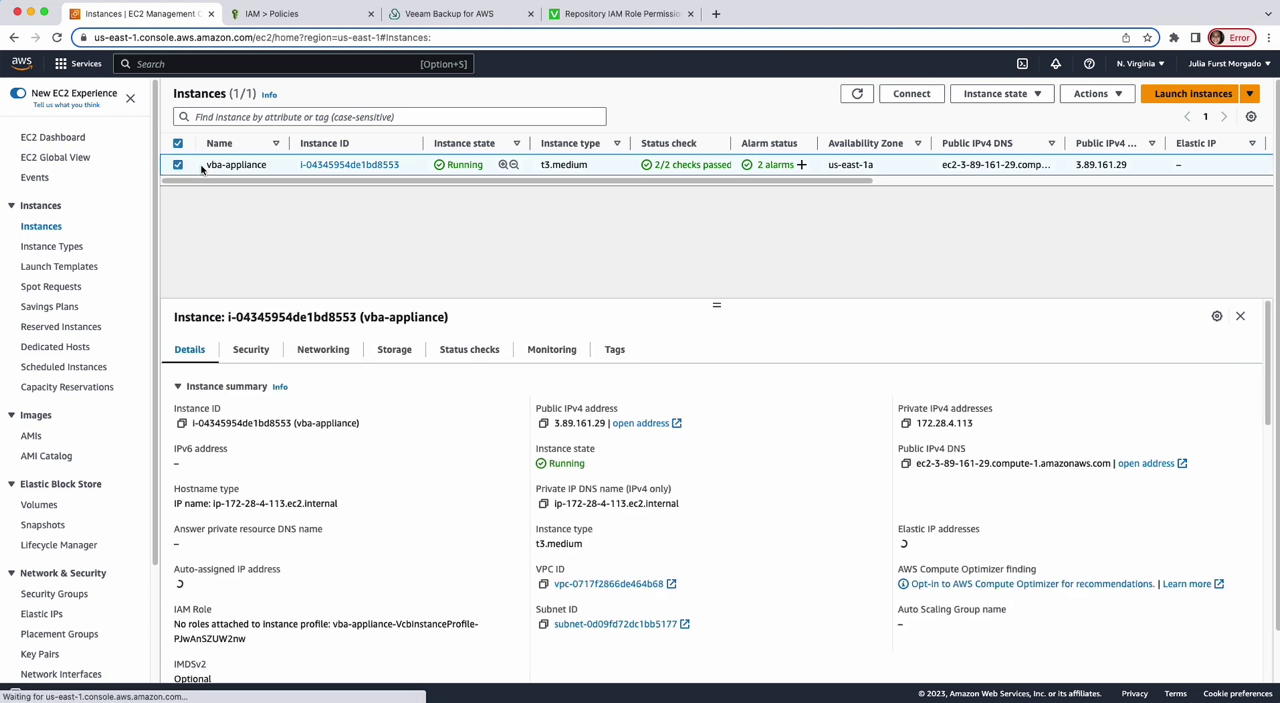
# - From the security details of vba-appliance, open its attached IAM role and copy that role's ARN
pyautogui.click(245, 353)
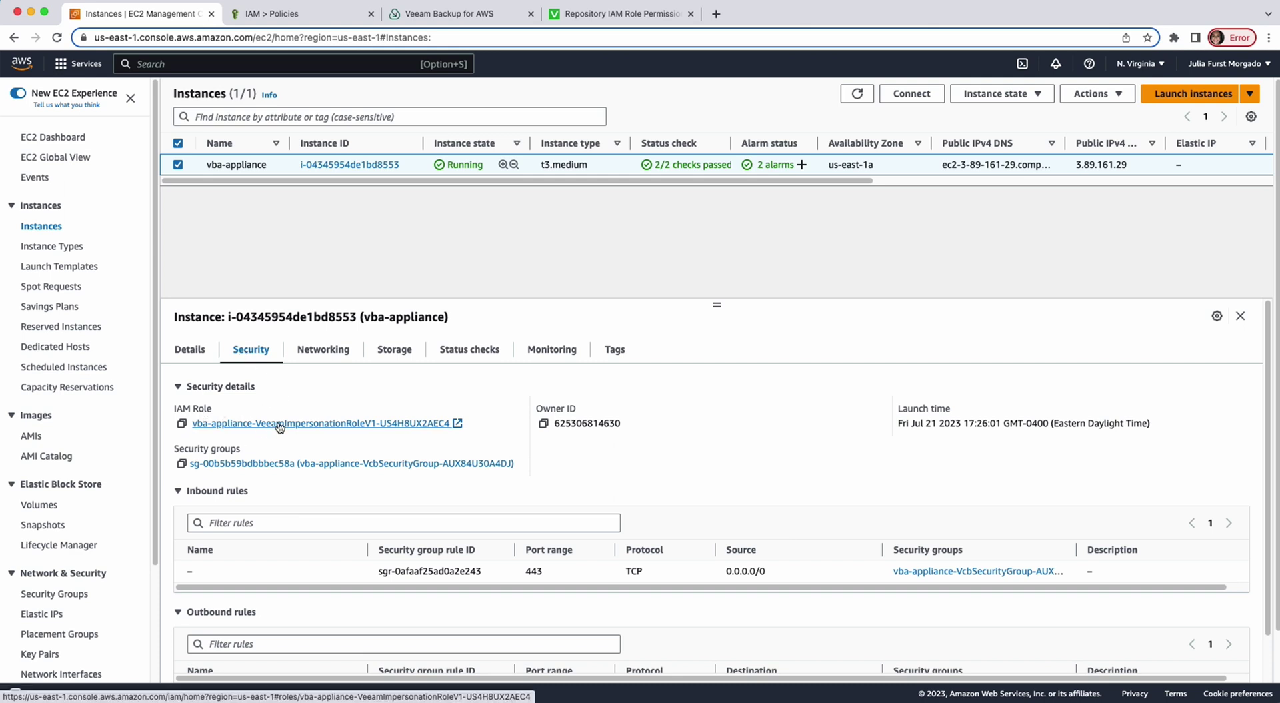
pyautogui.click(360, 426)
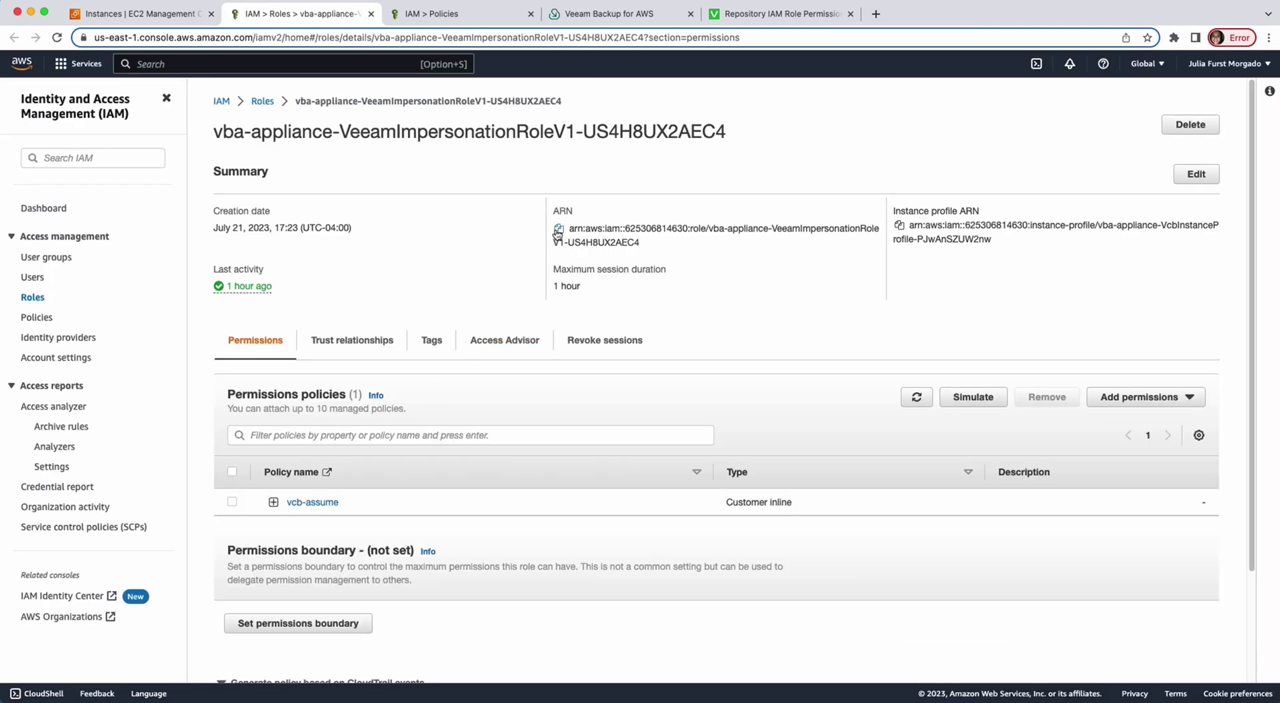
pyautogui.click(560, 231)
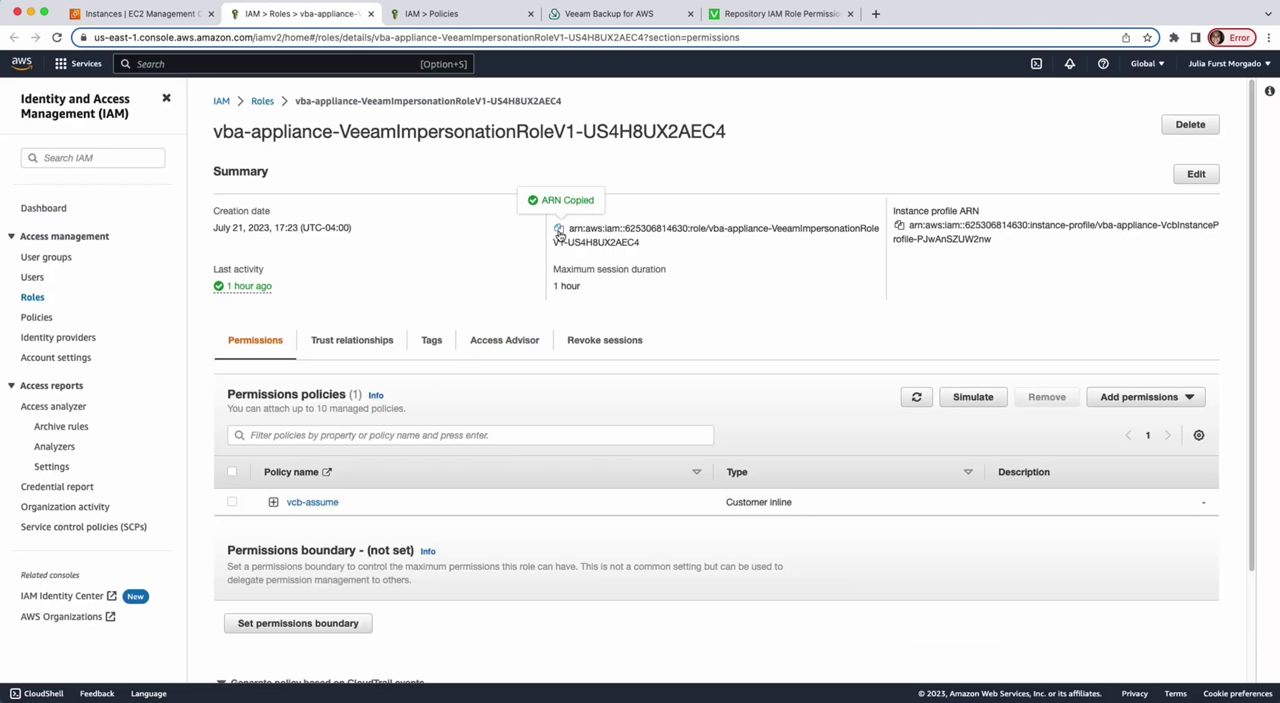
# - In the other IAM page, open backup-role from the roles list and show its trust relationships
pyautogui.click(428, 15)
pyautogui.click(35, 298)
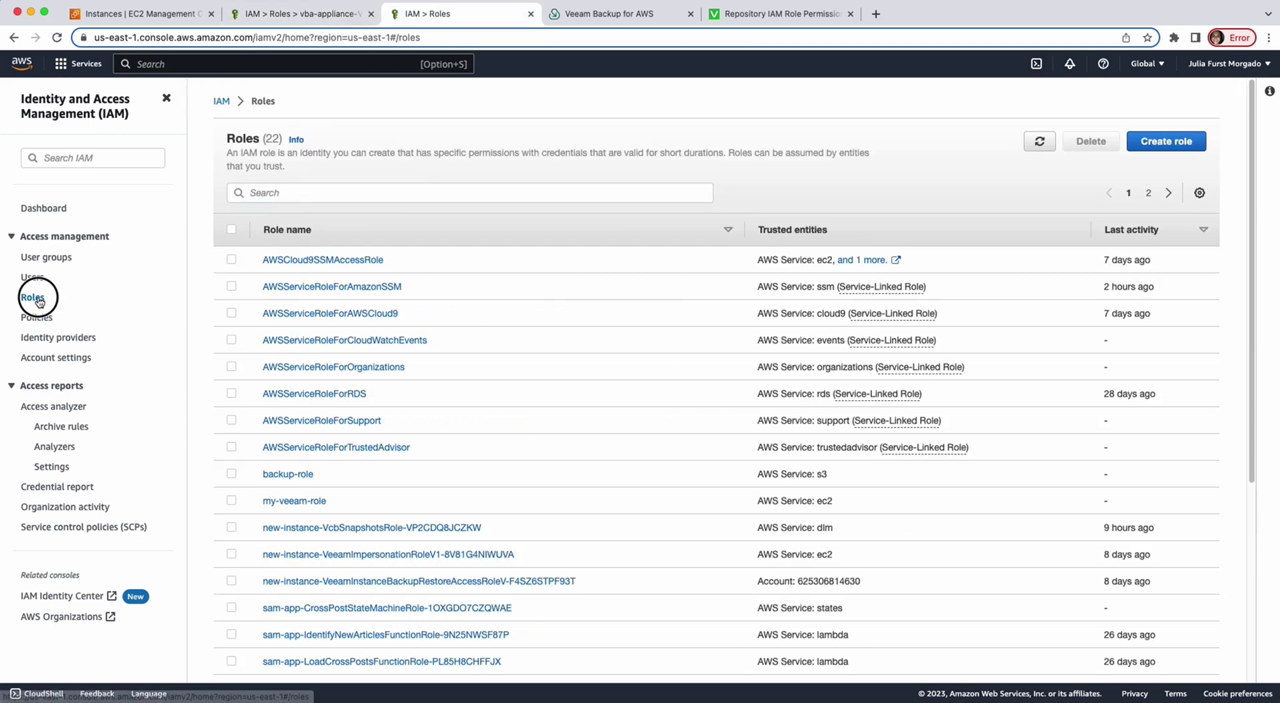
pyautogui.click(275, 474)
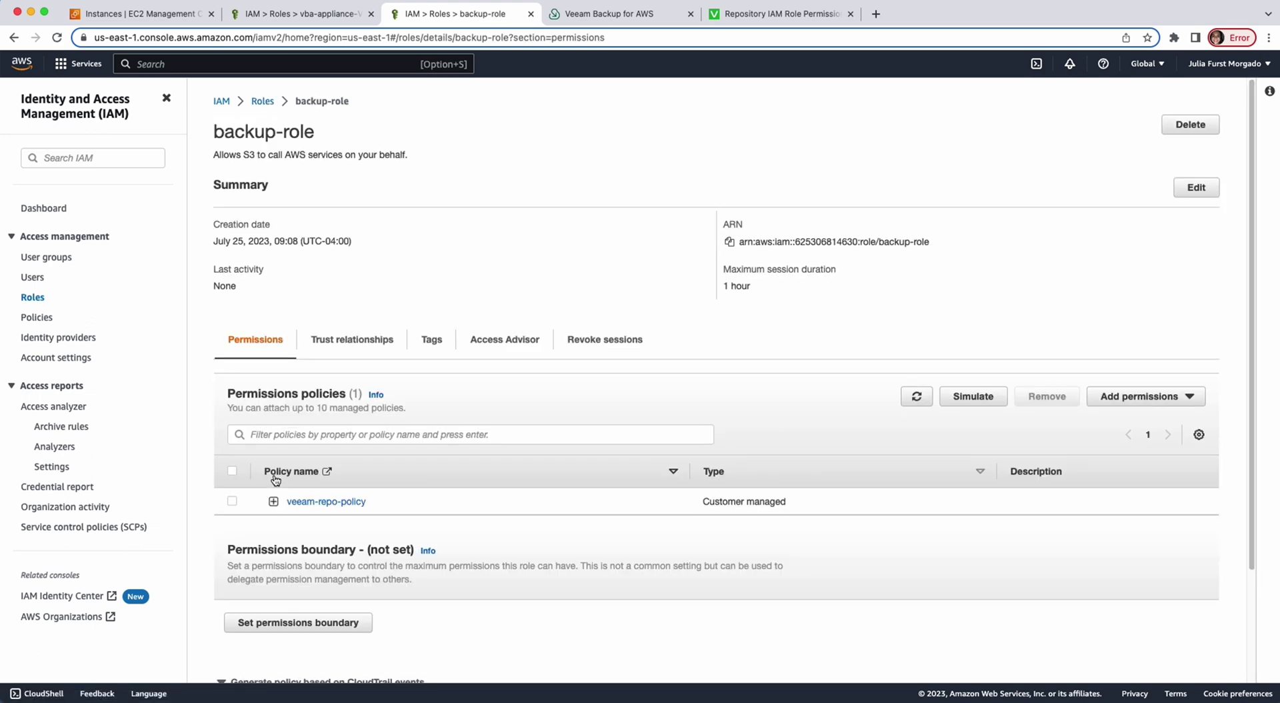
pyautogui.click(359, 346)
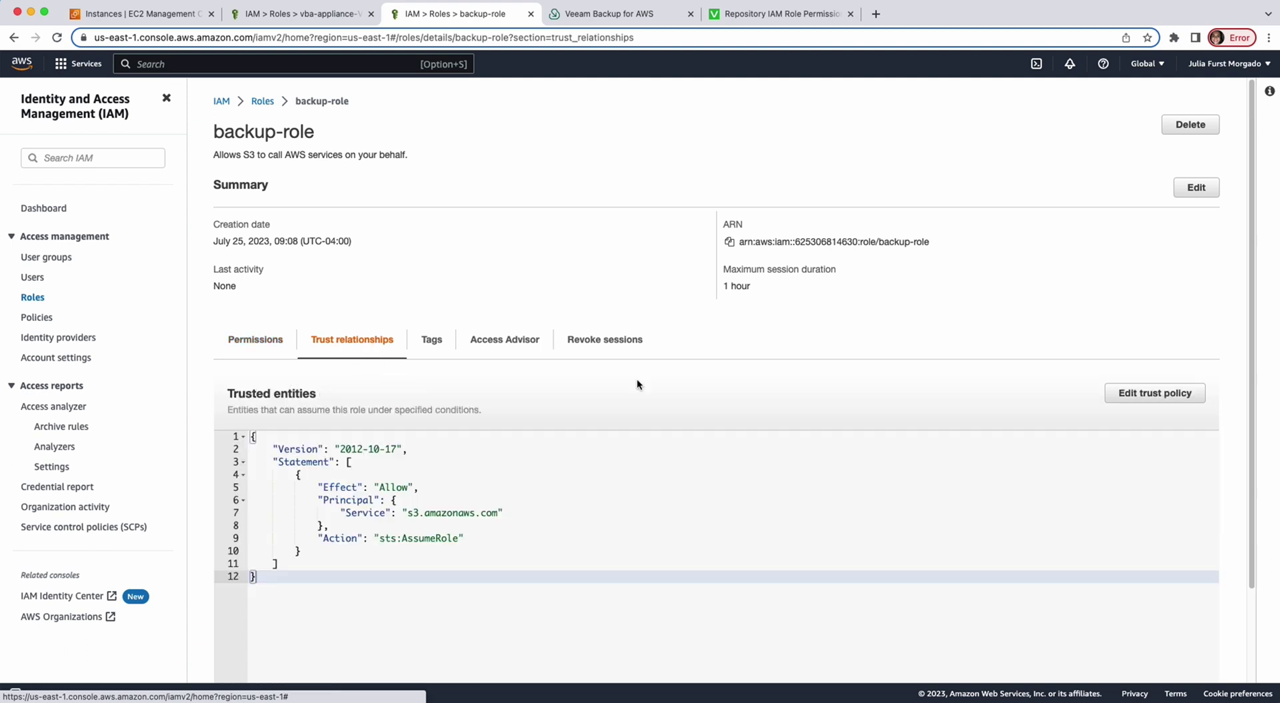
# - Edit backup-role's trust policy, replacing its JSON with an sts:AssumeRole statement whose AWS principal is the <Role ARN> placeholder
pyautogui.click(1131, 395)
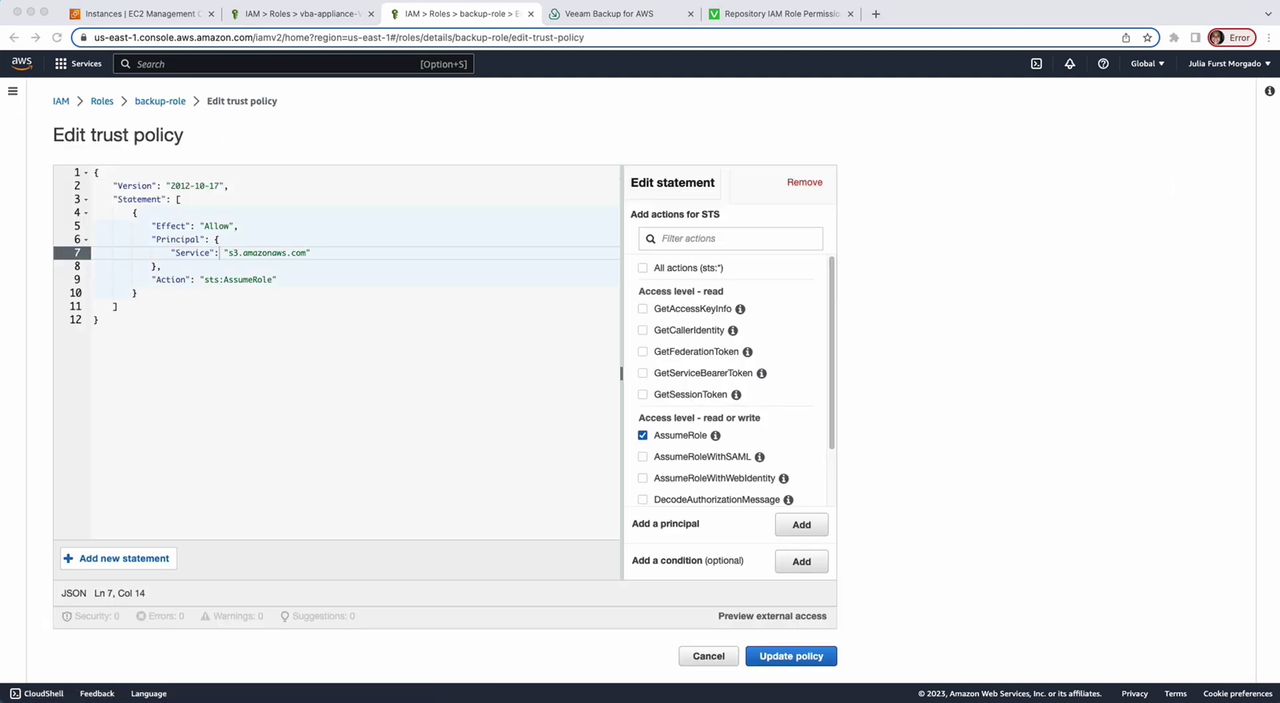
pyautogui.click(105, 322)
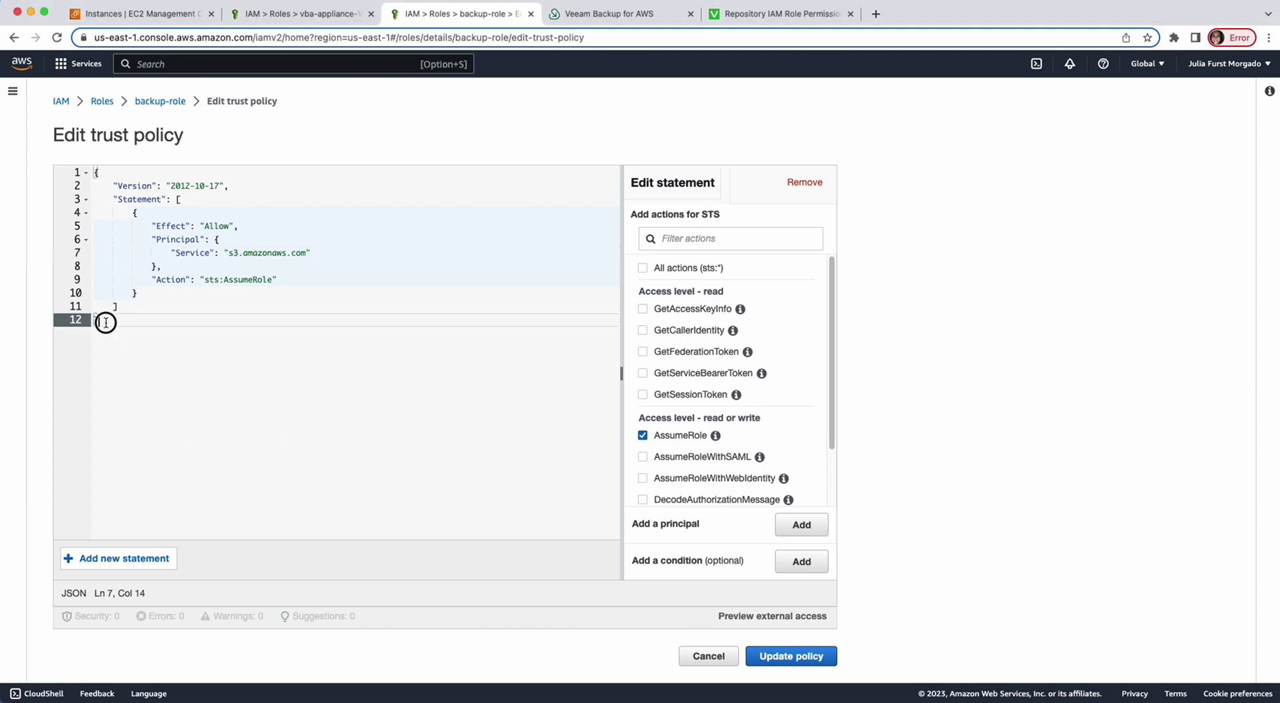
pyautogui.press('super+a')
pyautogui.press('BackSpace')
pyautogui.press('super+v')
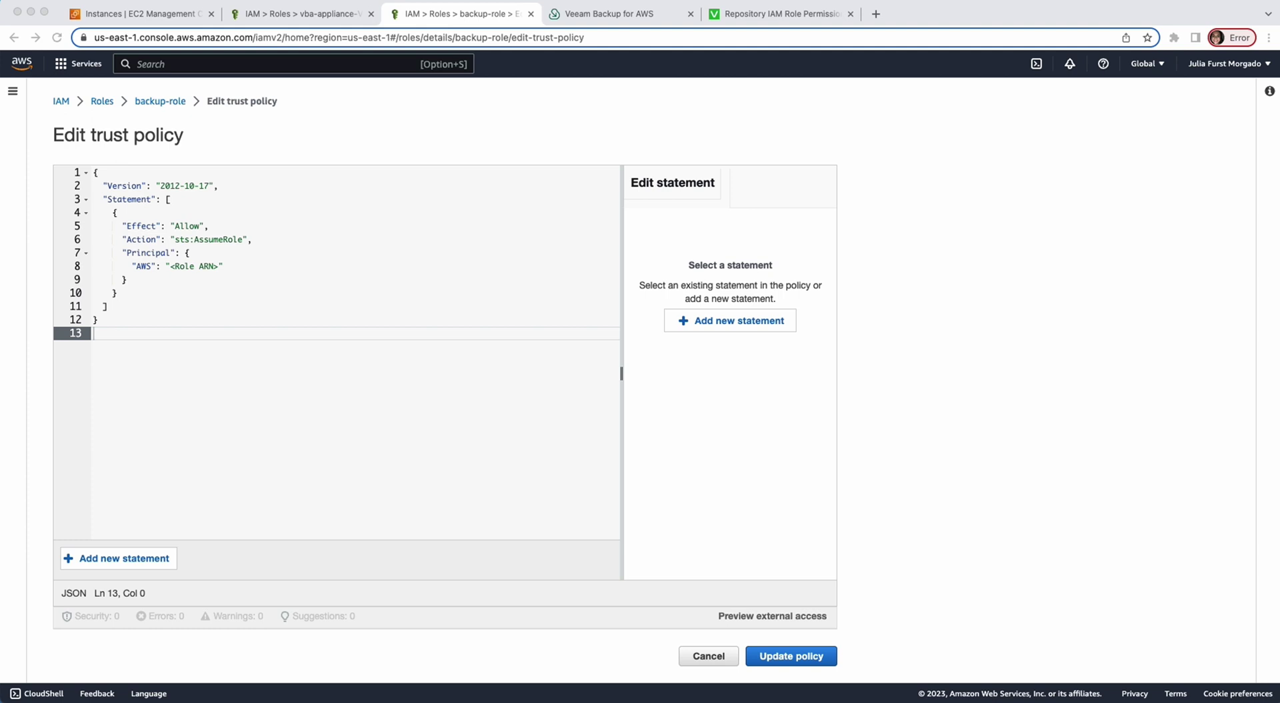
# - Replace the <Role ARN> placeholder with the ARN of the vba-appliance impersonation role and update the trust policy
pyautogui.moveTo(171, 265); pyautogui.dragTo(218, 266)
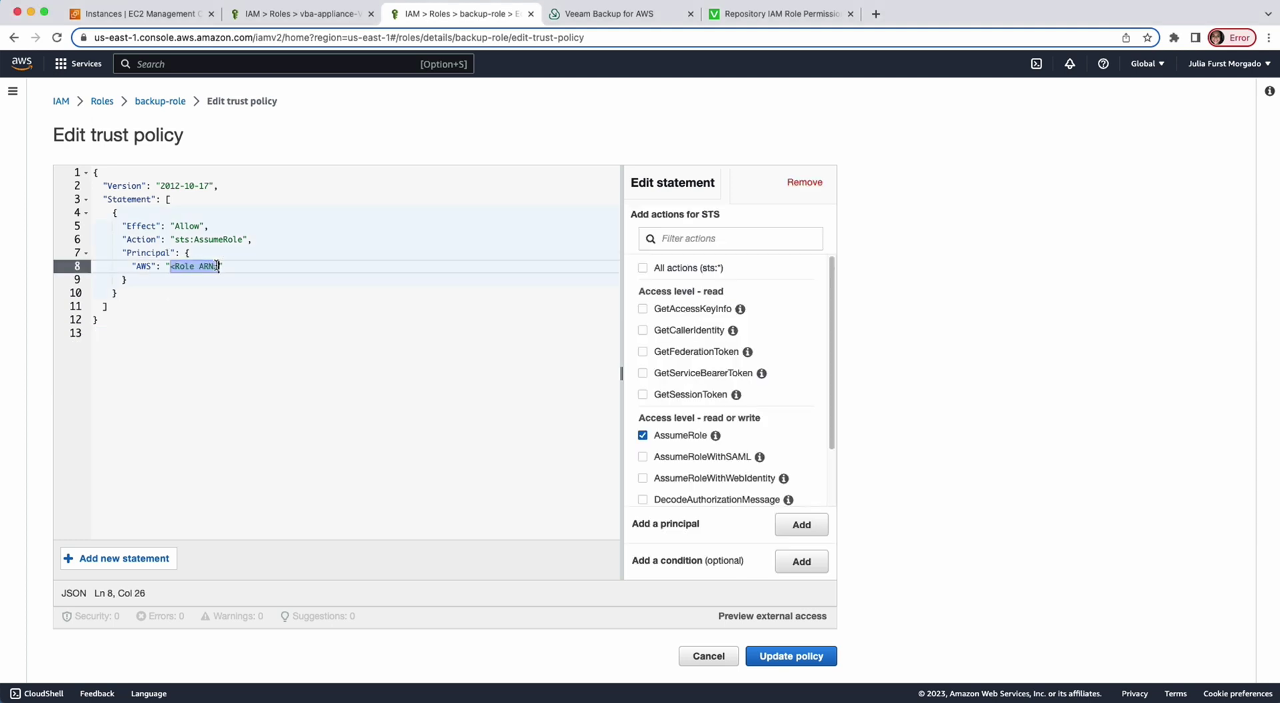
pyautogui.press('BackSpace')
pyautogui.press('super+v')
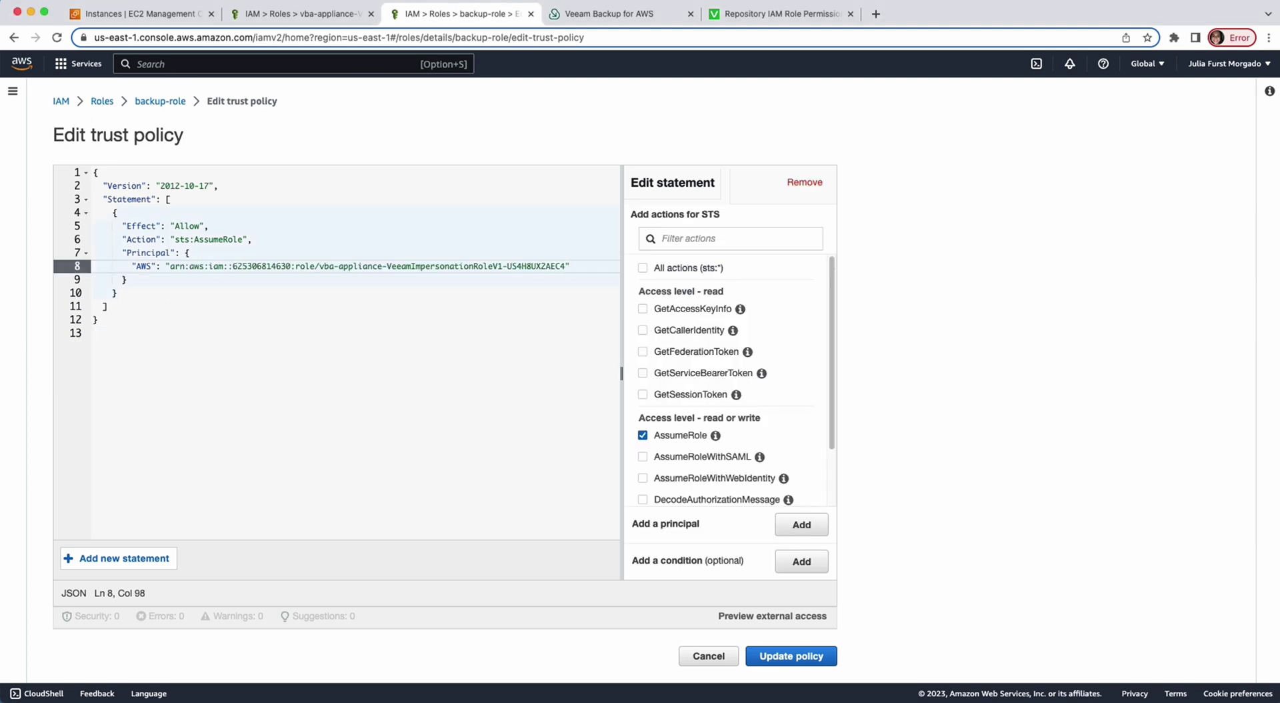
pyautogui.click(779, 659)
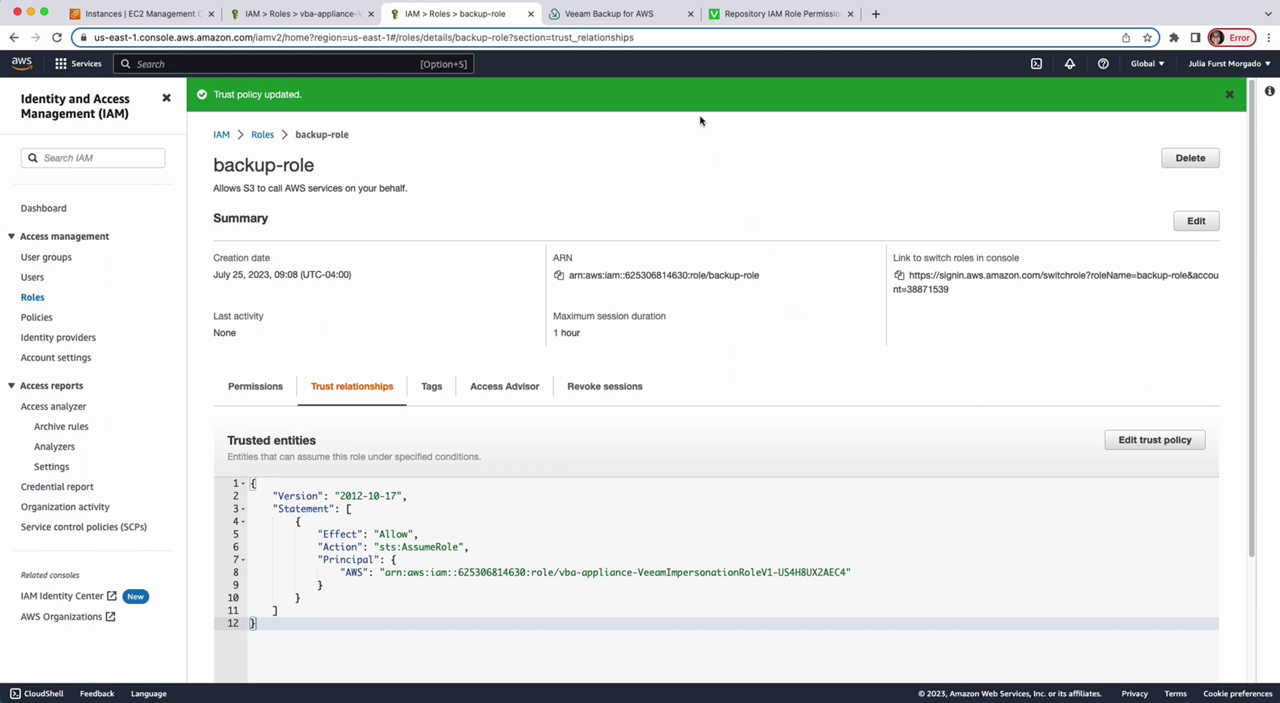
# - Back in Veeam Backup for AWS, set the current-account AWS role name to backup-role and finish adding the IAM role
pyautogui.click(617, 18)
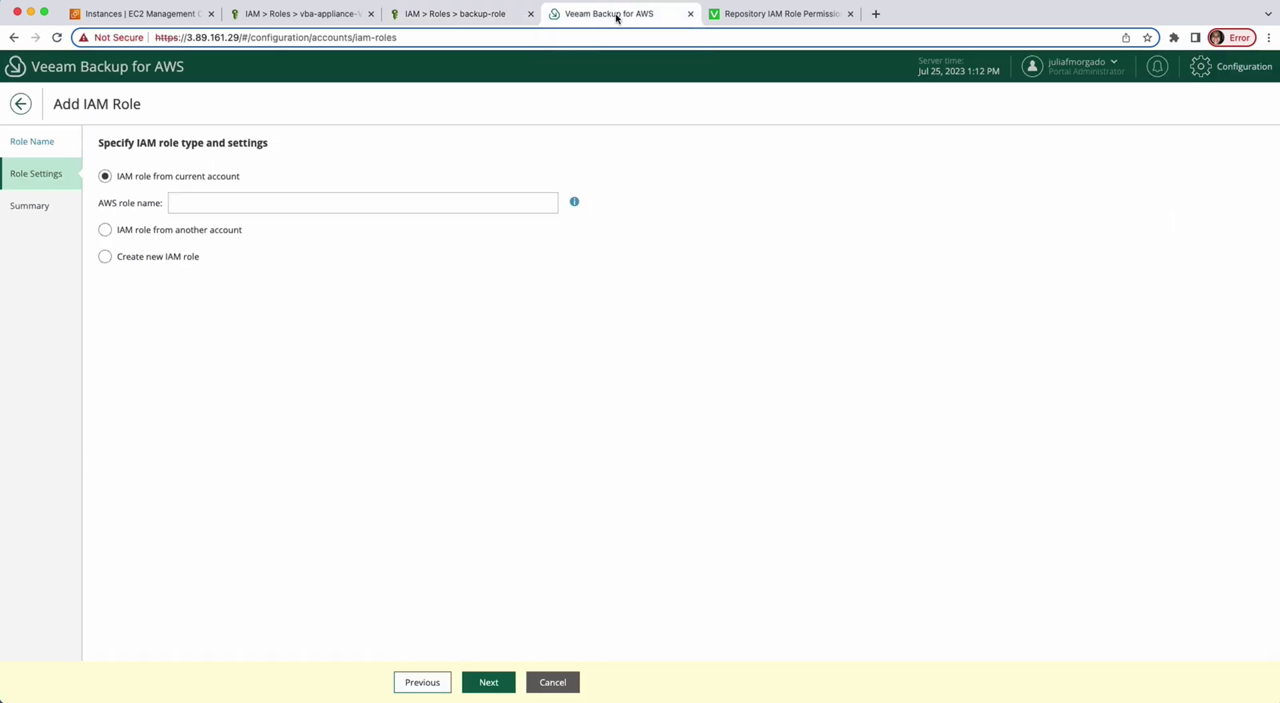
pyautogui.click(212, 207)
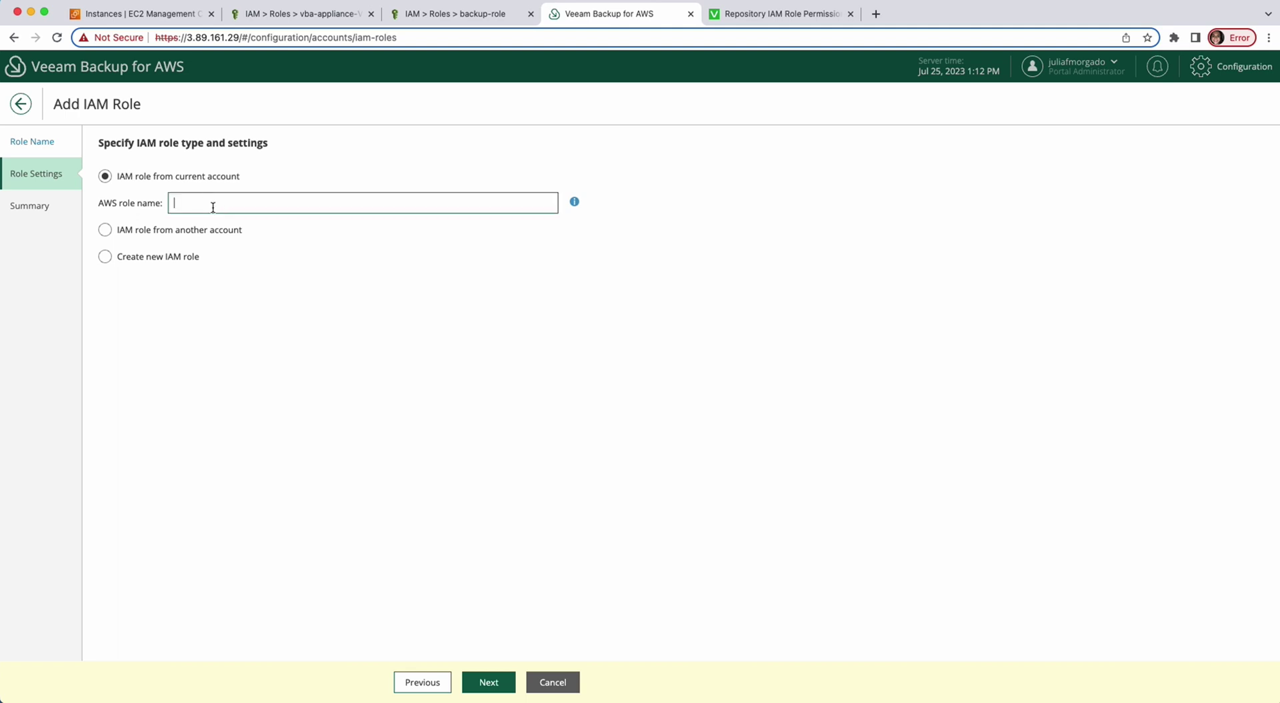
pyautogui.write('back')
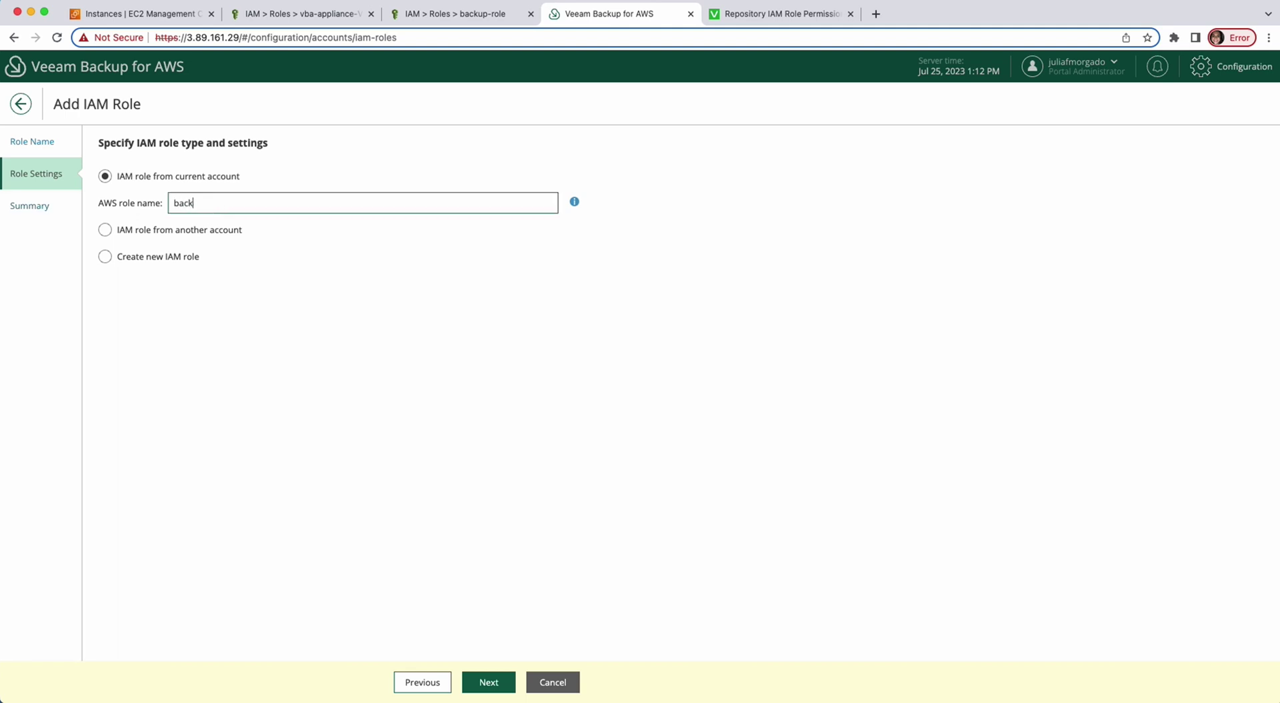
pyautogui.write('up-role')
pyautogui.click(499, 684)
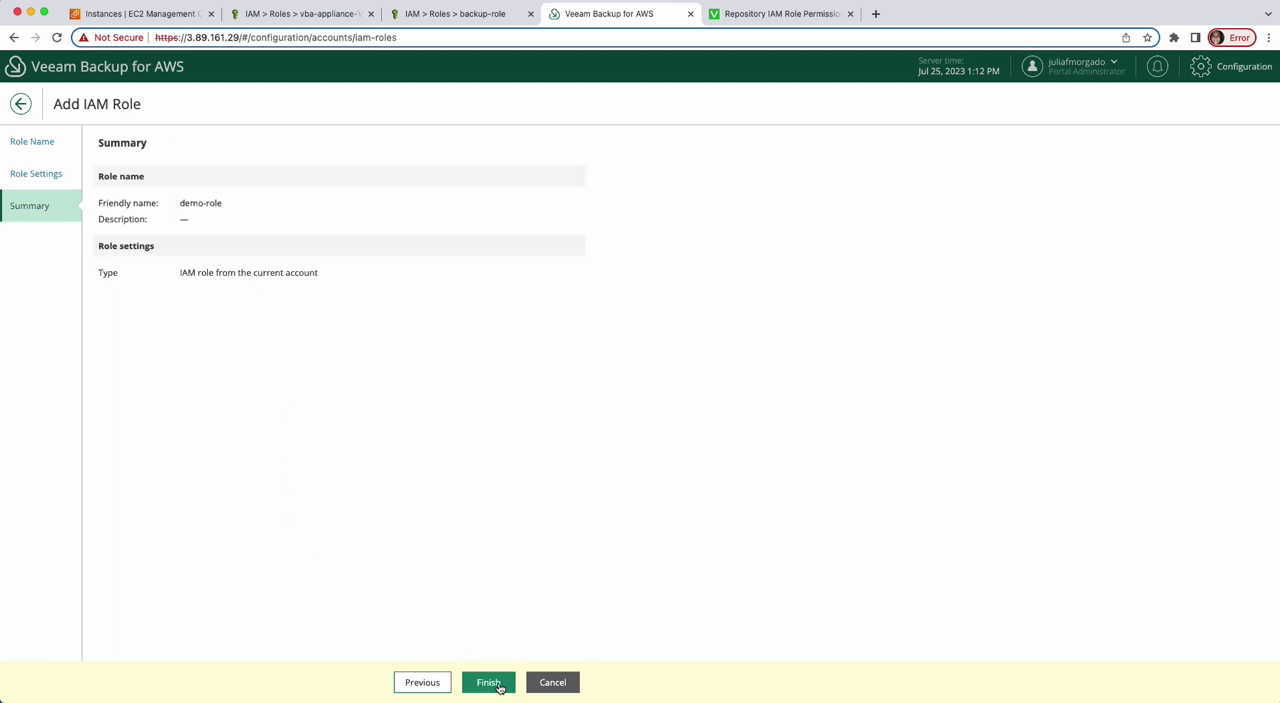
pyautogui.click(500, 684)
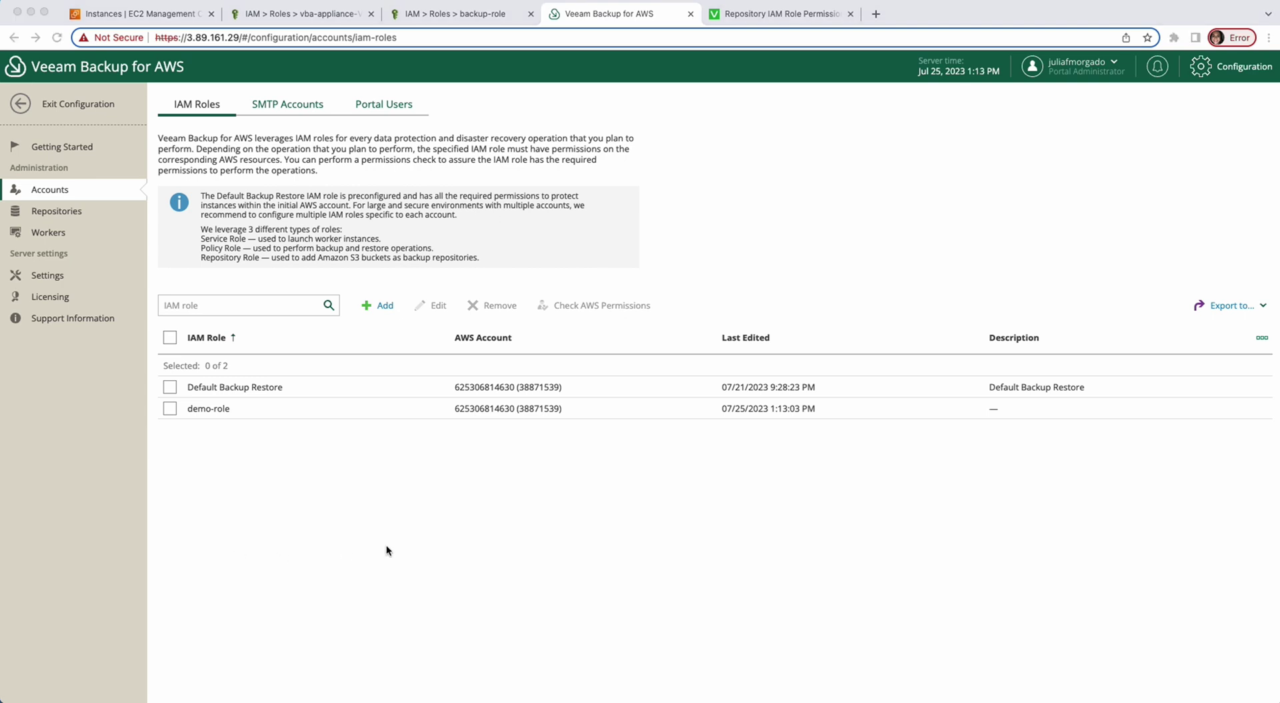
# - Start adding another IAM role with the friendly name DR-role and continue to its role settings
pyautogui.click(385, 307)
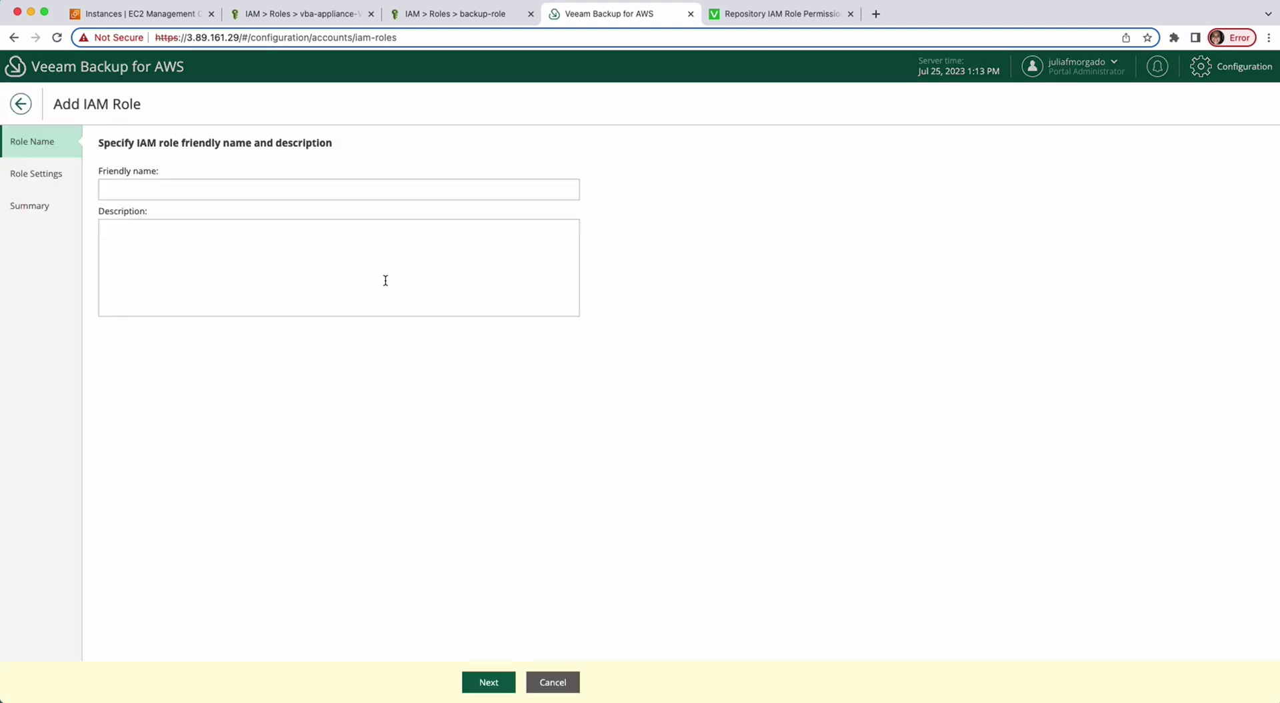
pyautogui.click(384, 190)
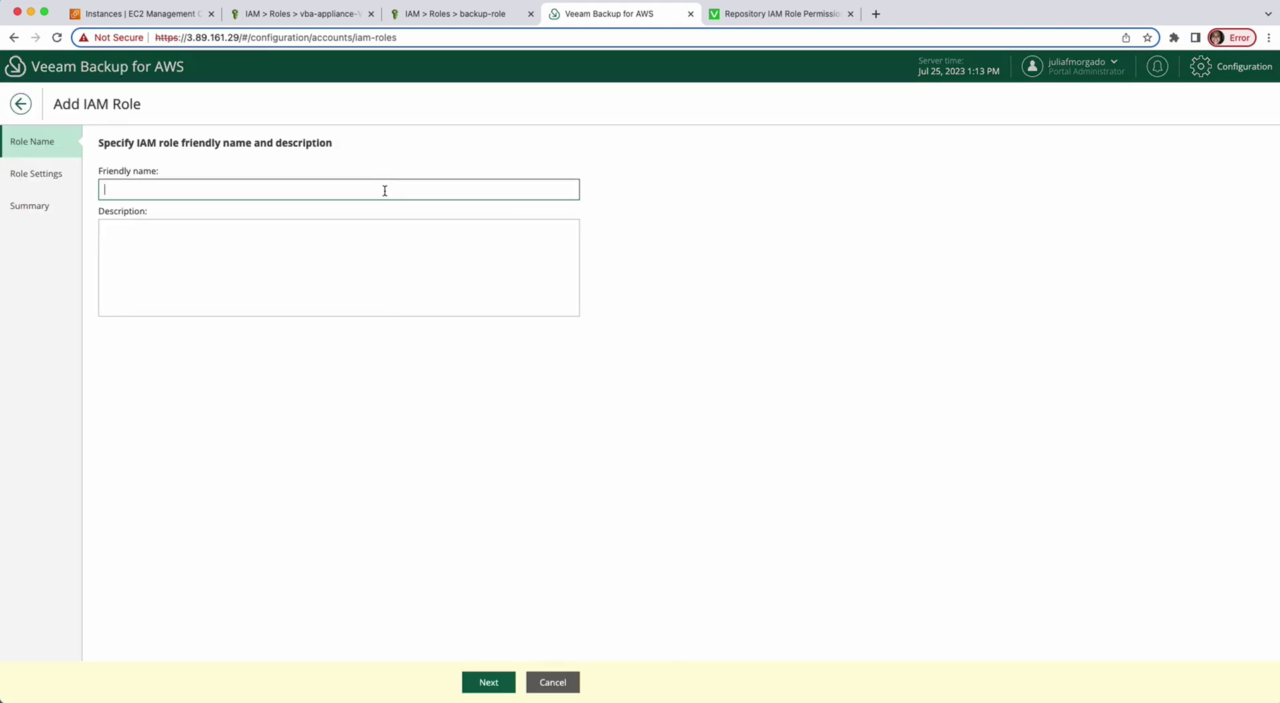
pyautogui.write('DR-role')
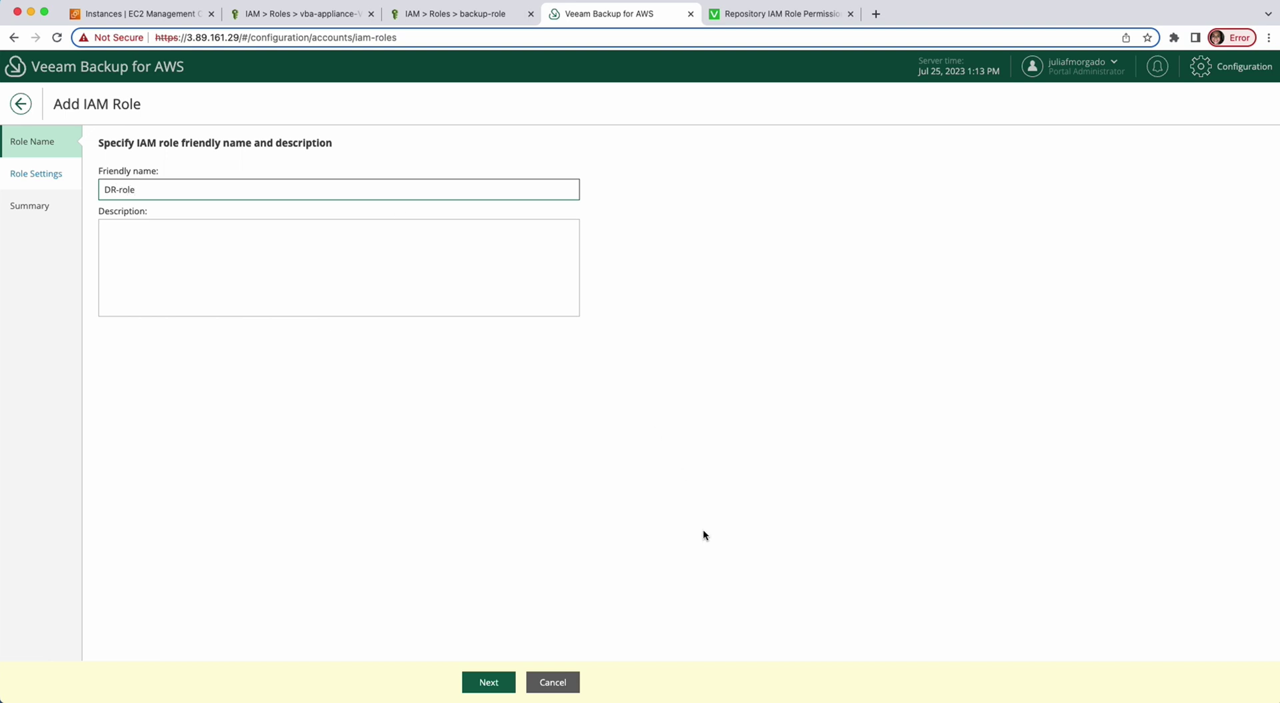
pyautogui.click(492, 681)
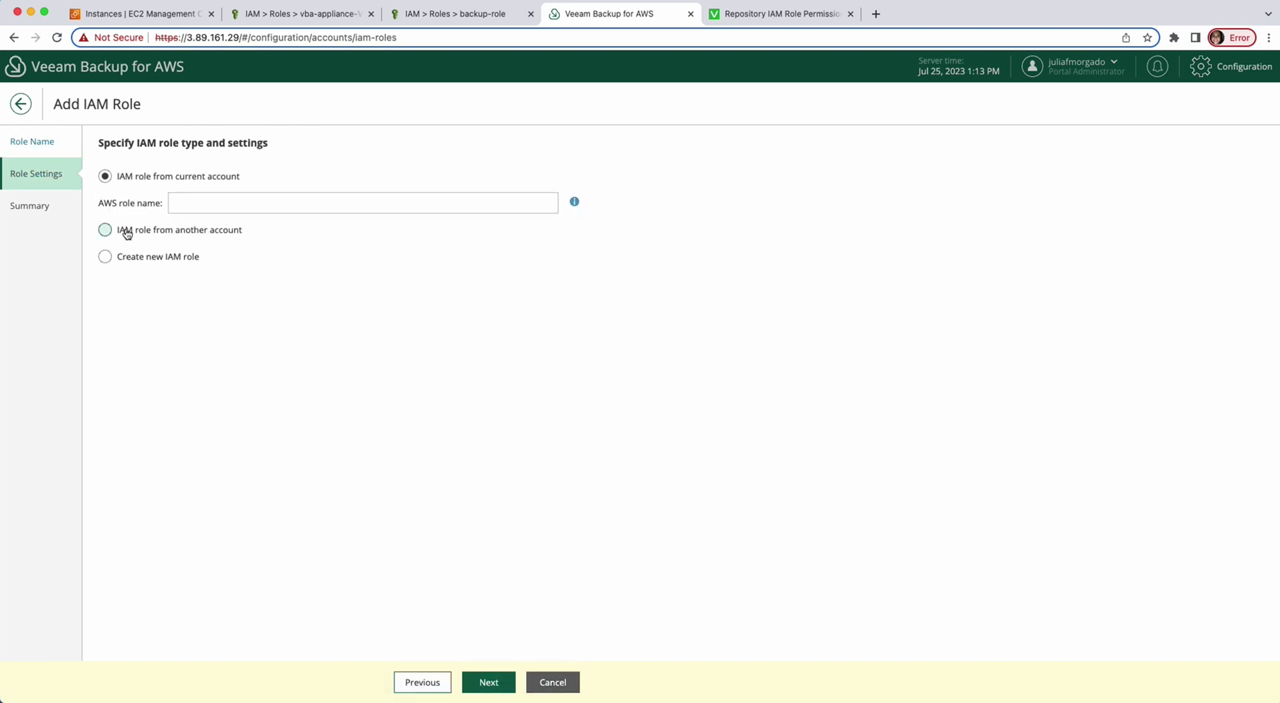
# - Try to add DR-role as an IAM role from another account, entering the account ID, AWS role name JFM-DR and the external ID
pyautogui.click(105, 230)
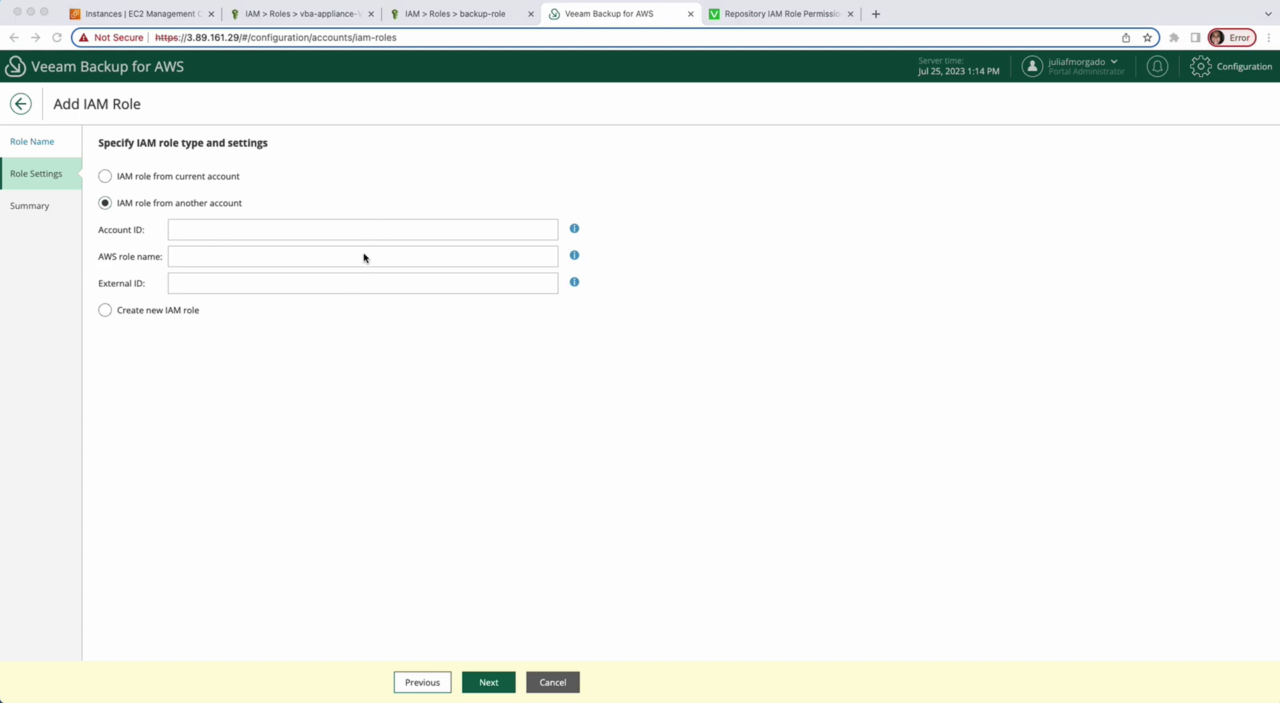
pyautogui.click(240, 229)
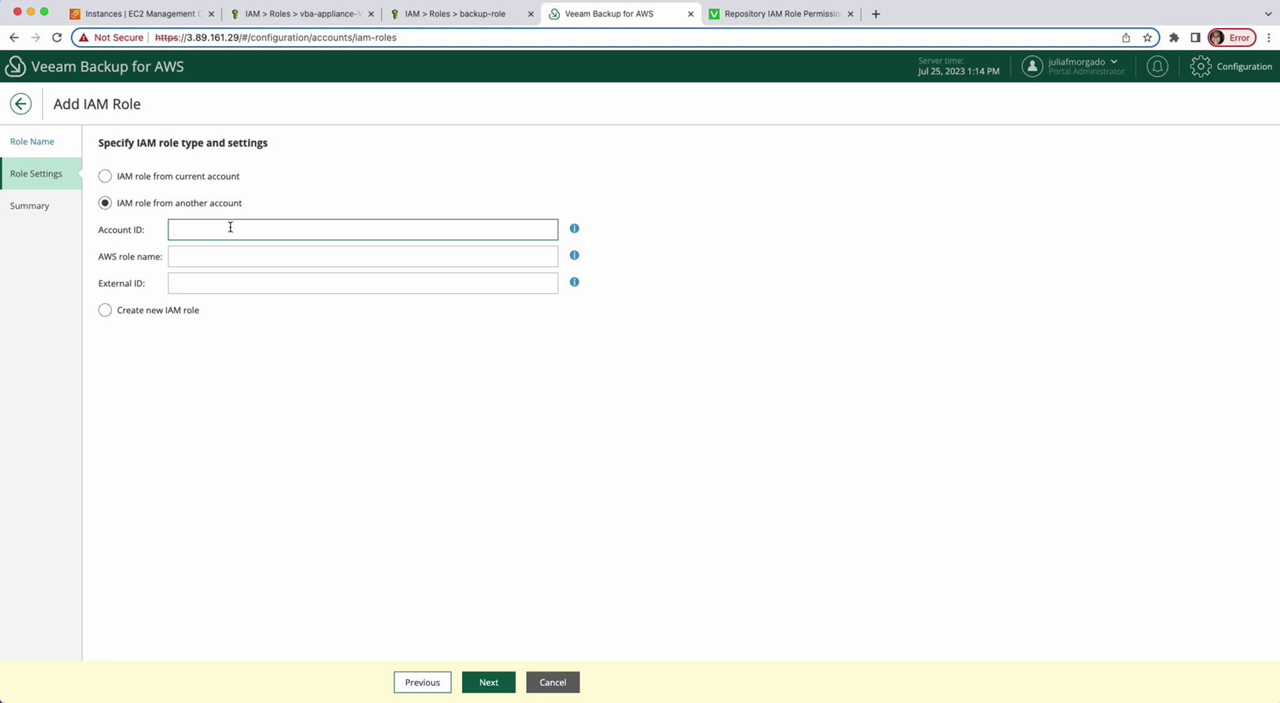
pyautogui.press('super+v')
pyautogui.click(247, 254)
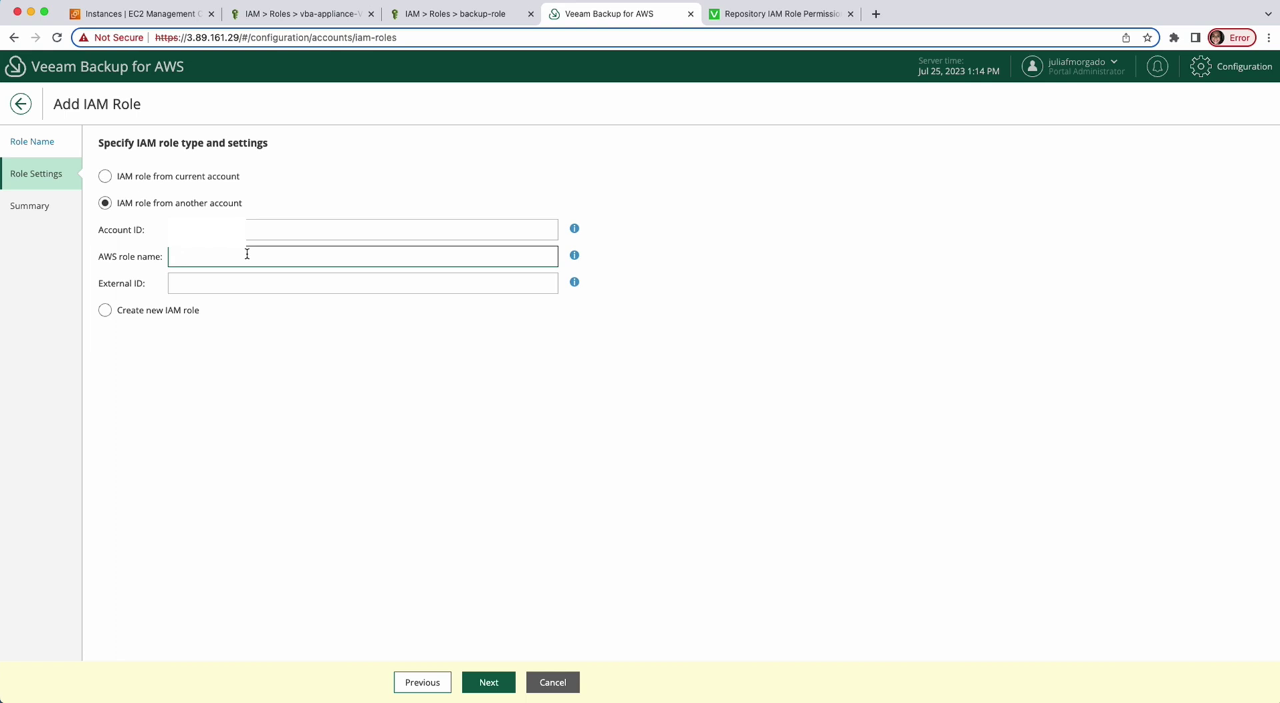
pyautogui.write('JFM-DR')
pyautogui.click(260, 287)
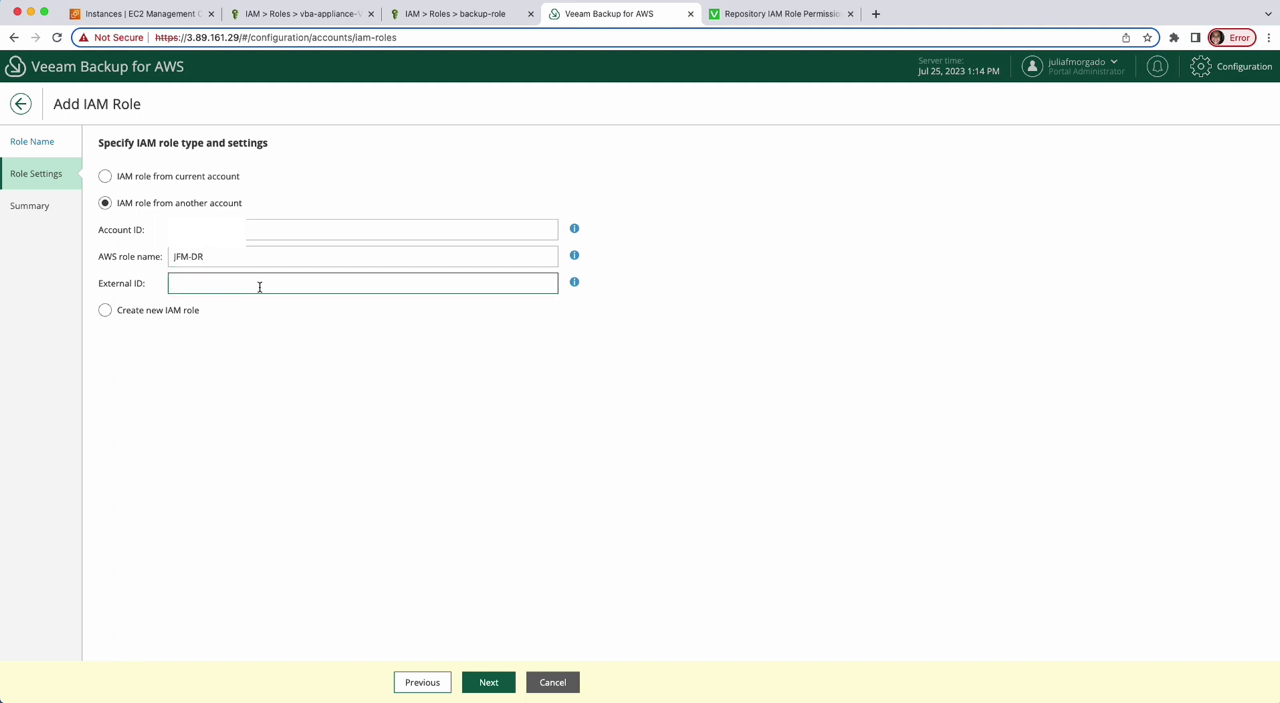
pyautogui.write('12344')
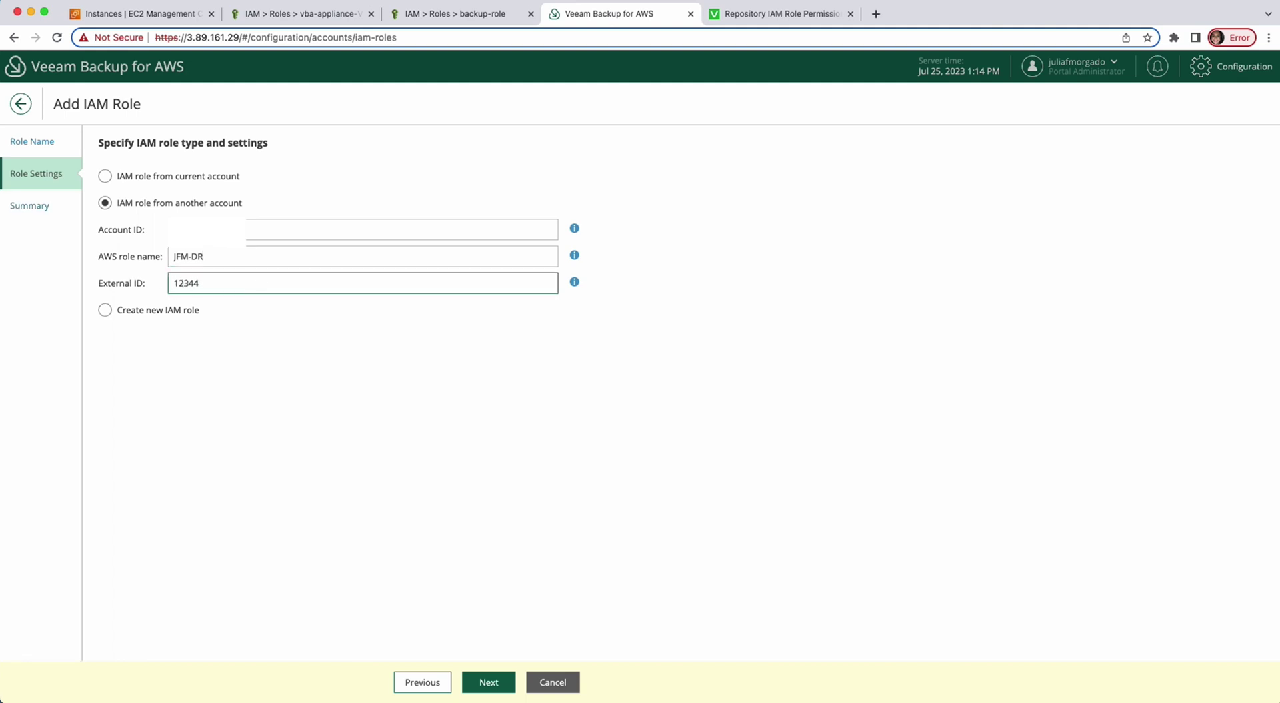
pyautogui.click(493, 686)
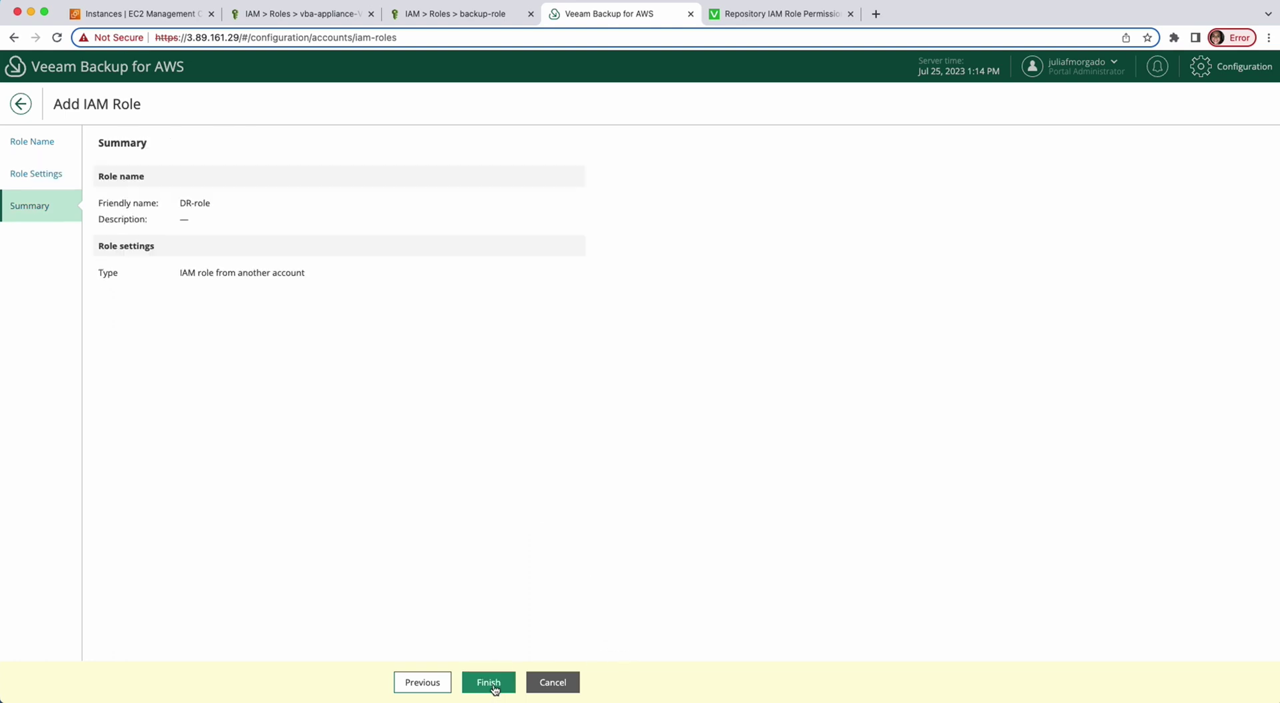
pyautogui.click(488, 682)
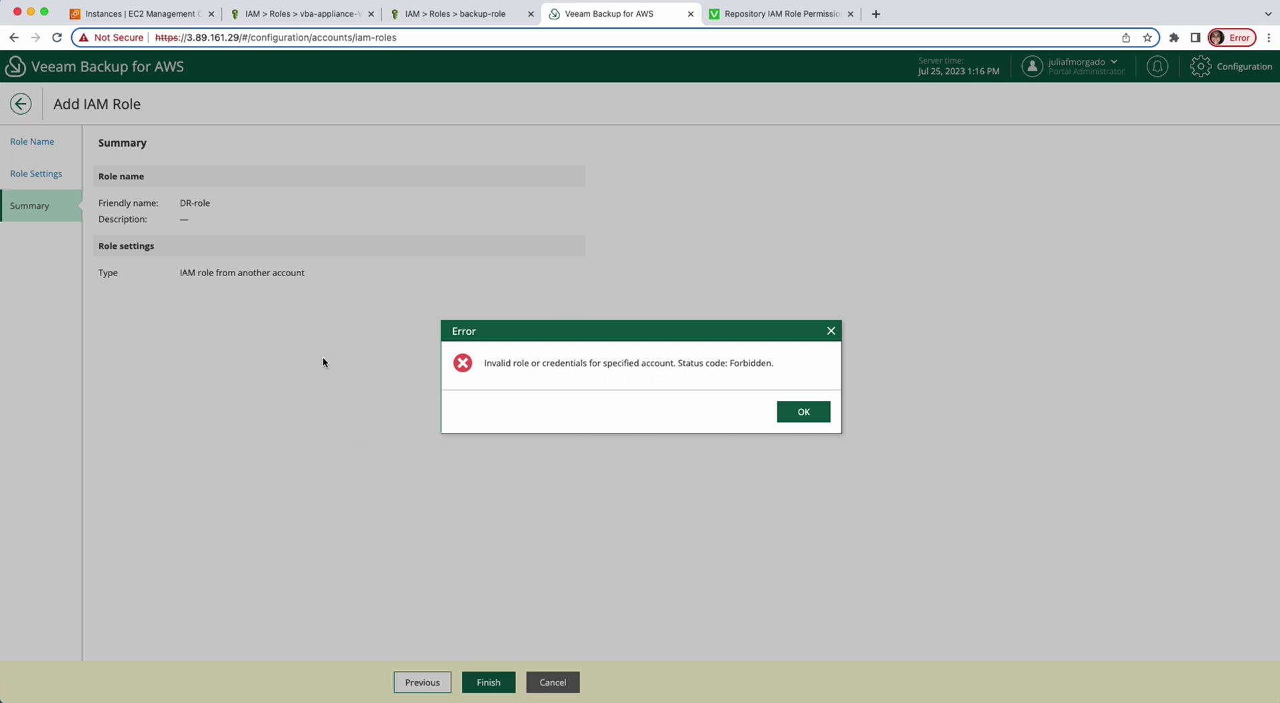
# - Close the browser pages for the vba-appliance impersonation role and EC2 instances, returning to backup-role's trust relationships
pyautogui.click(346, 15)
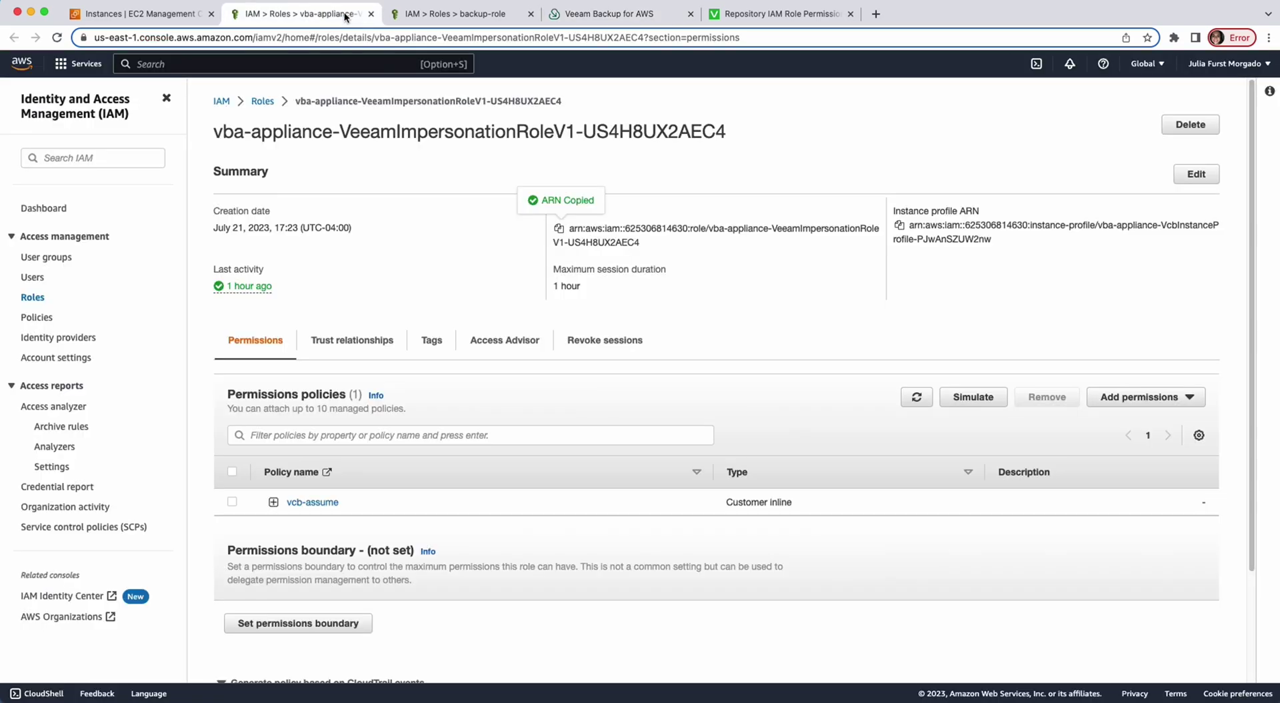
pyautogui.click(371, 14)
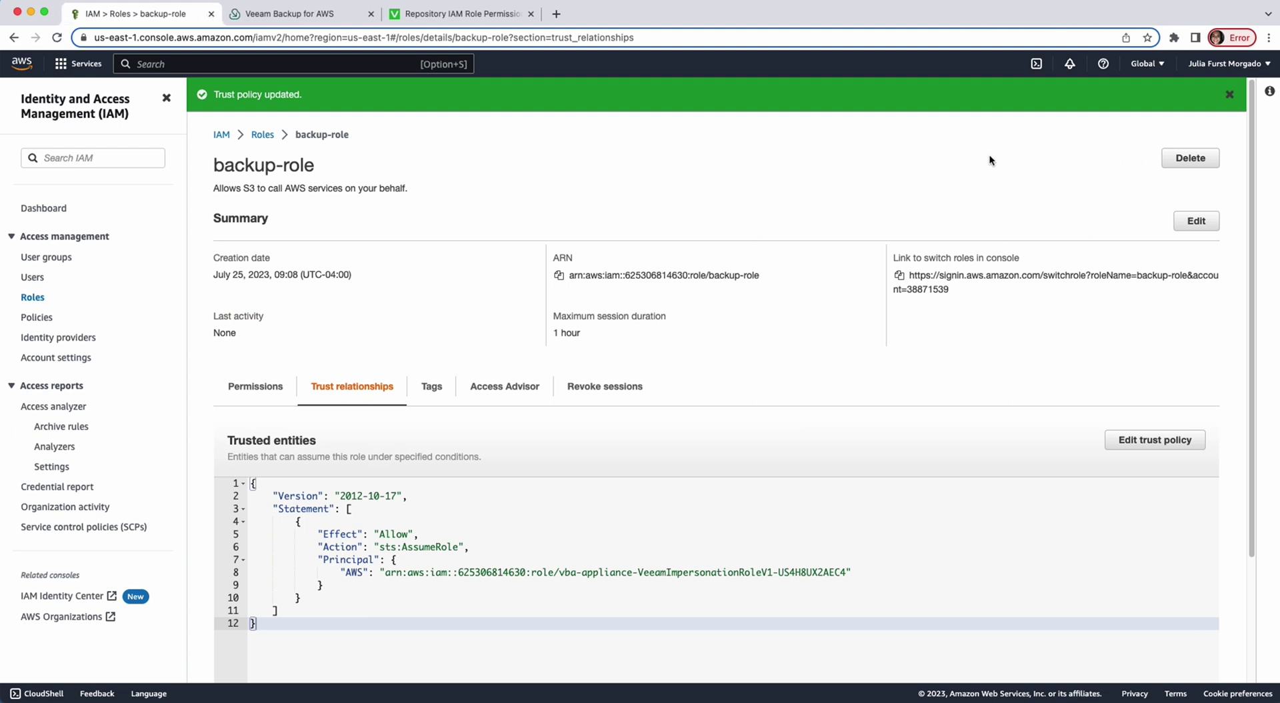
# - Copy the current AWS account's ID and sign out of the account
pyautogui.click(1222, 64)
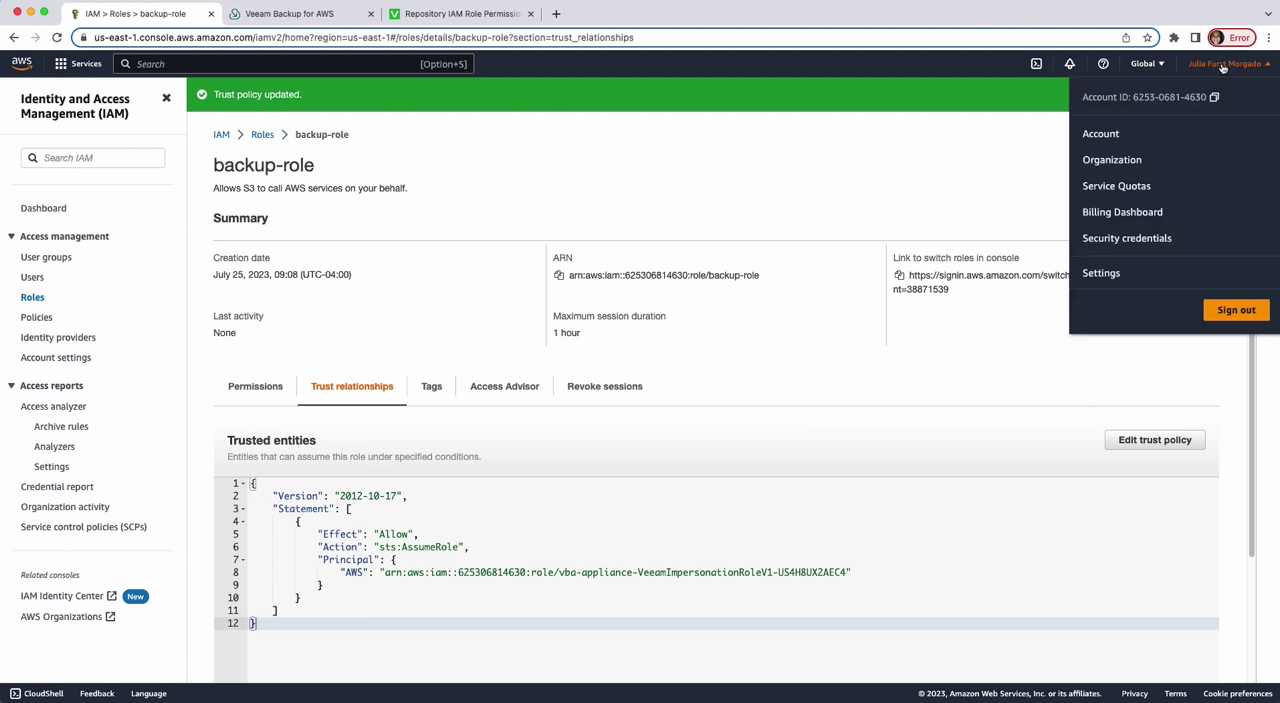
pyautogui.click(1216, 100)
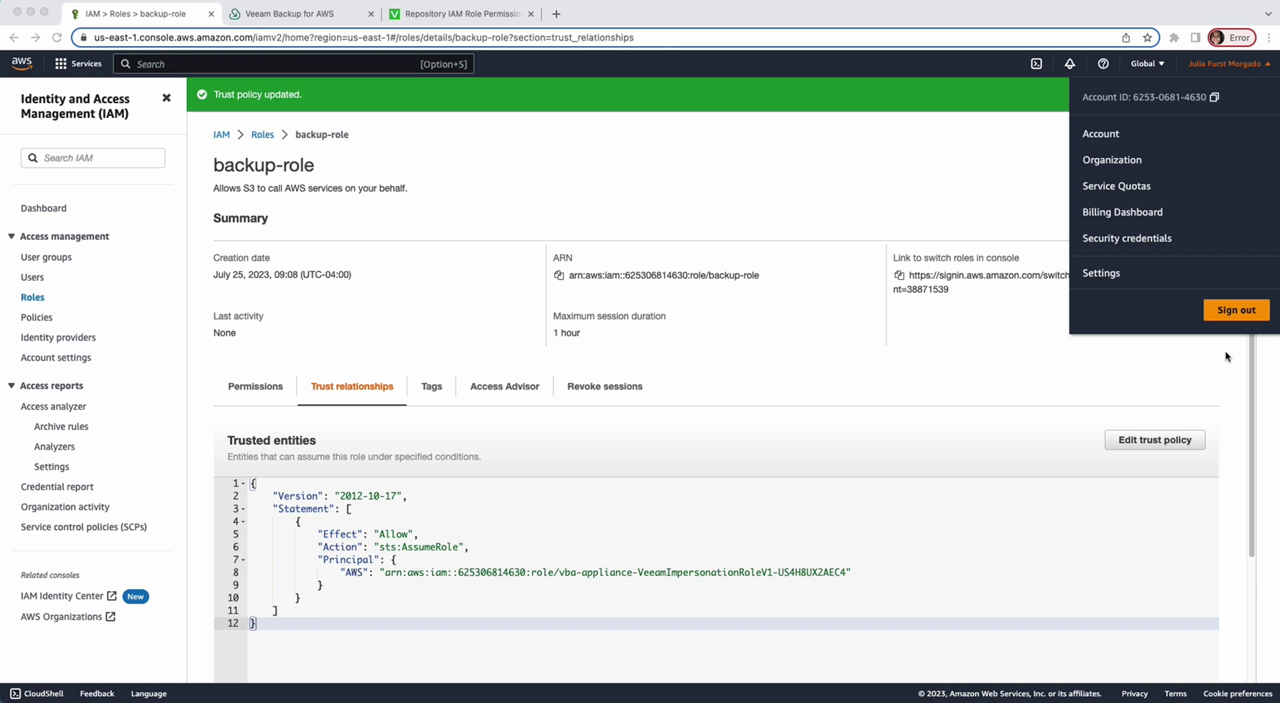
pyautogui.click(1236, 316)
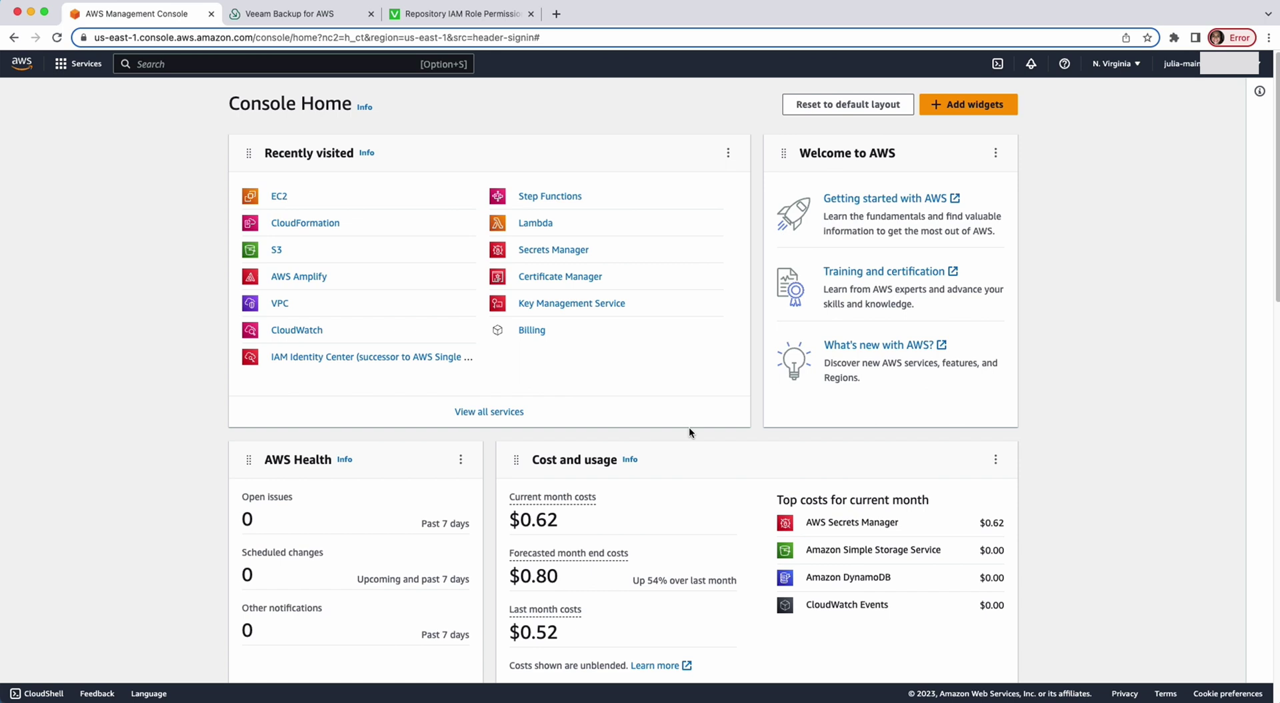
# - In the other AWS account's console, find the IAM service and start creating a new role
pyautogui.click(339, 64)
pyautogui.write('iam')
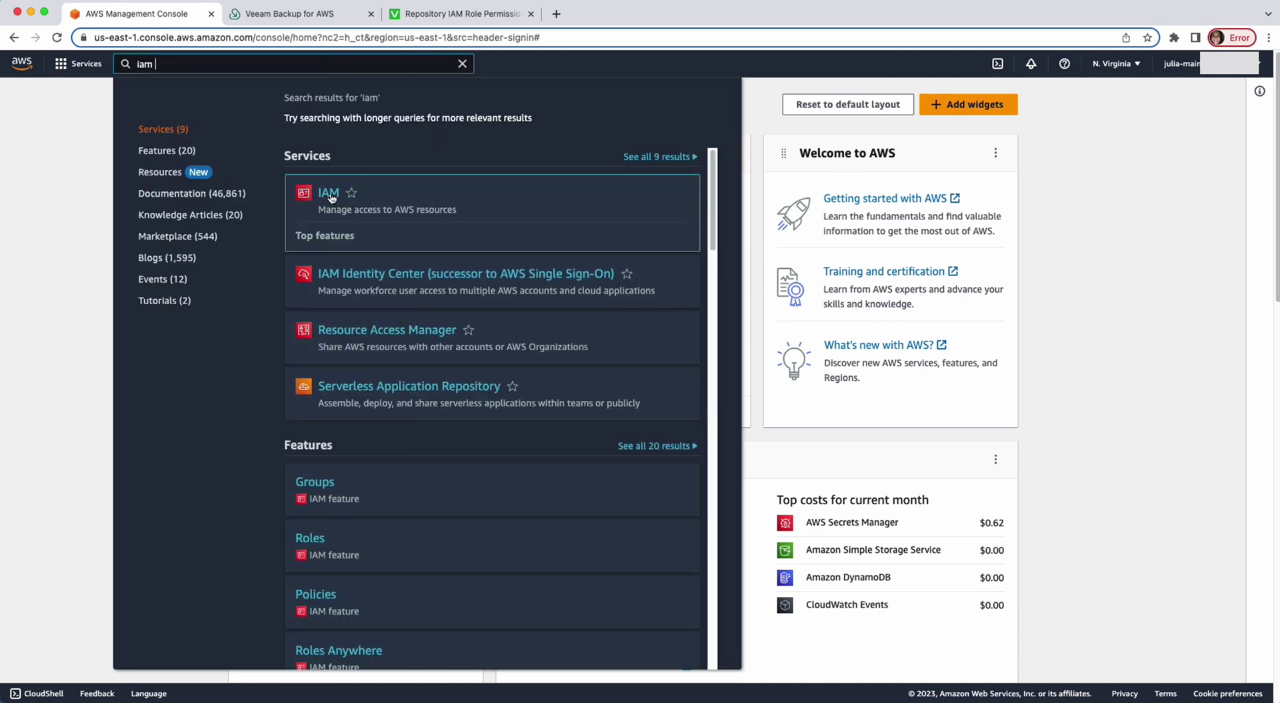
pyautogui.click(329, 194)
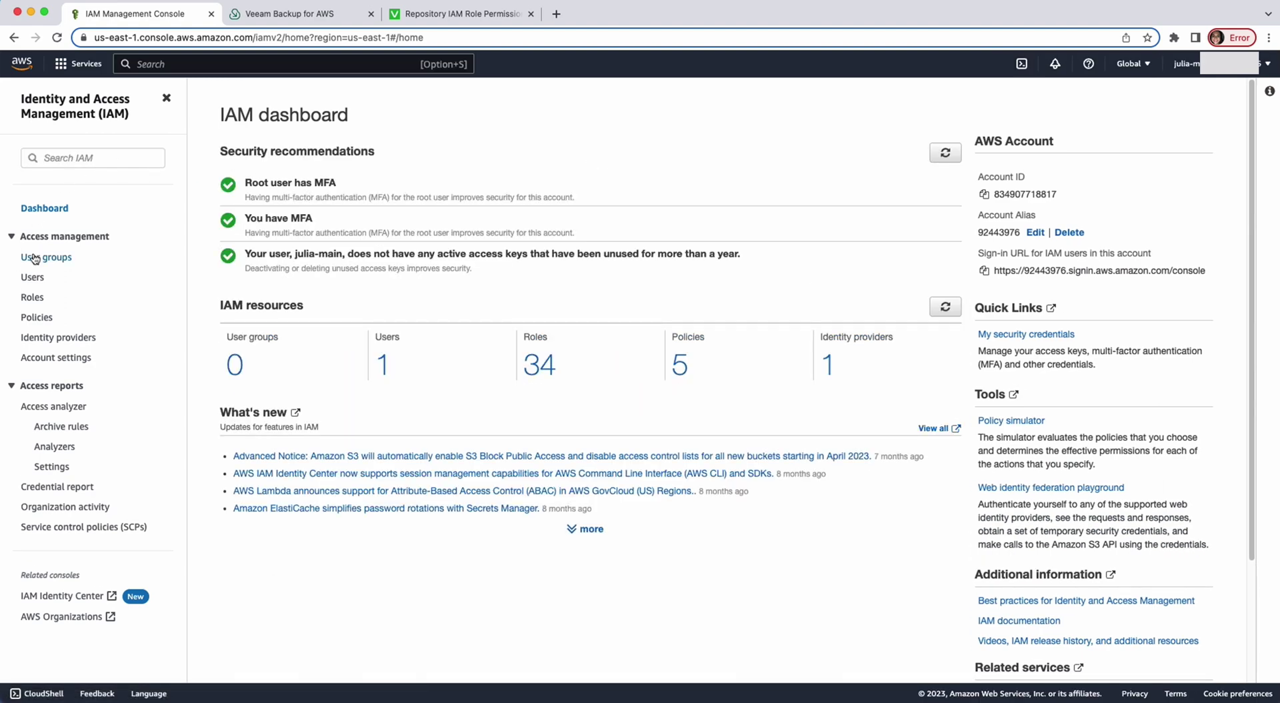
pyautogui.click(32, 300)
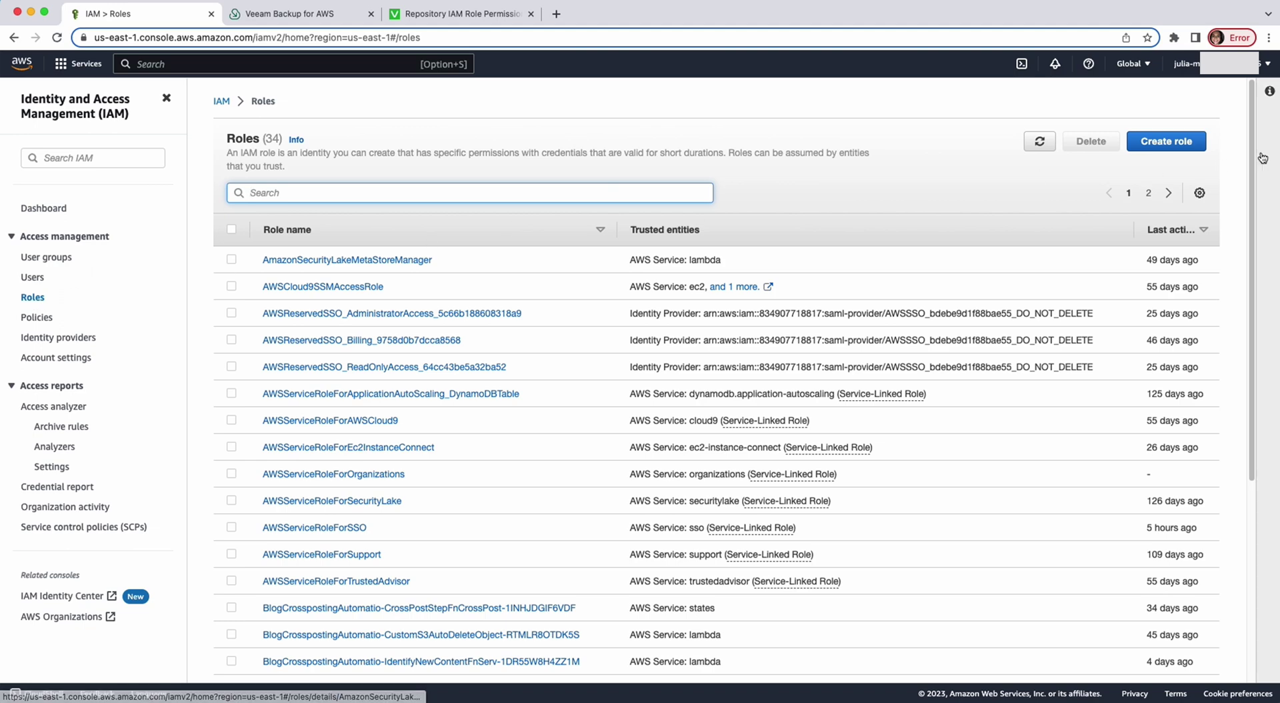
pyautogui.click(1170, 142)
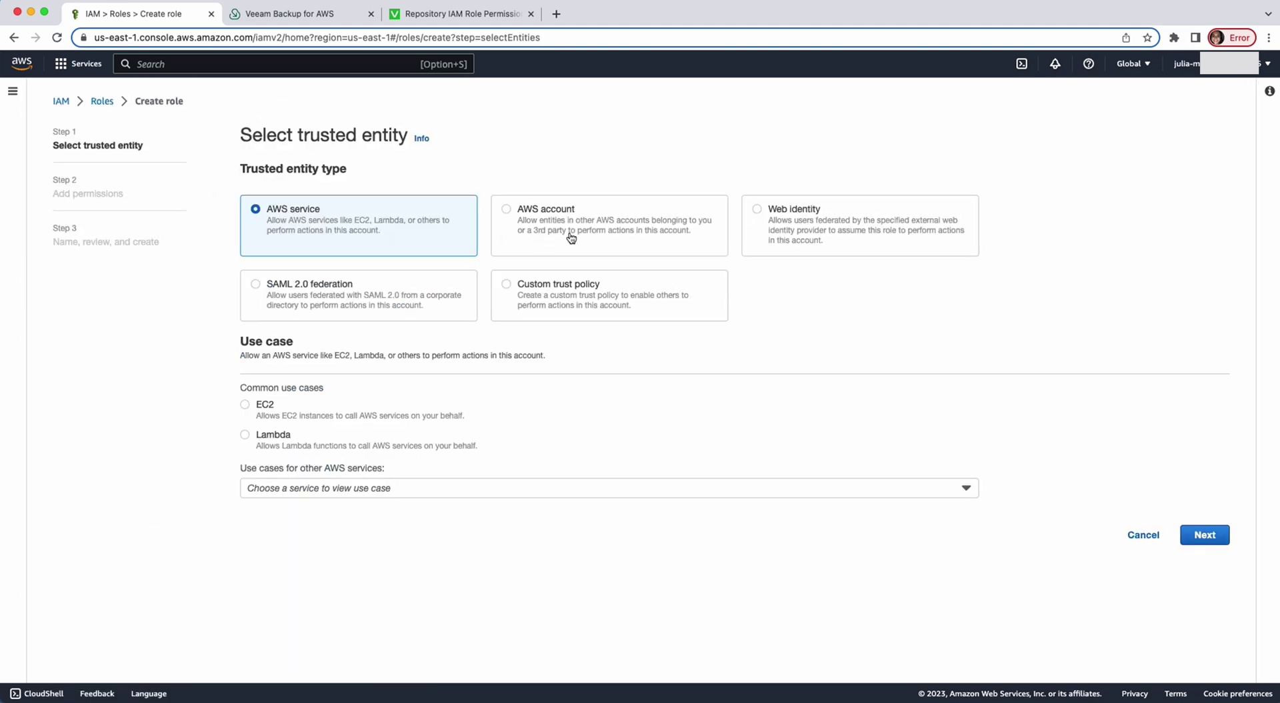
# - Set the trusted entity to another AWS account, paste the copied account ID, and continue to the permissions
pyautogui.click(546, 226)
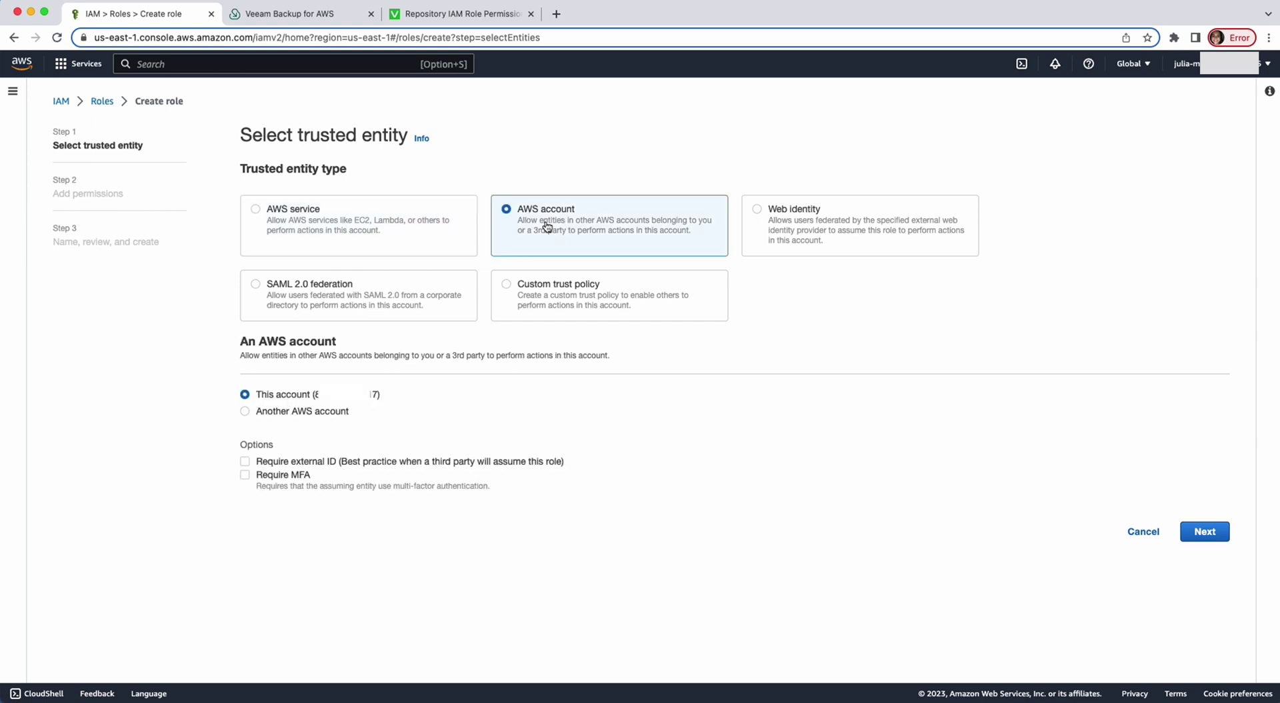
pyautogui.click(246, 411)
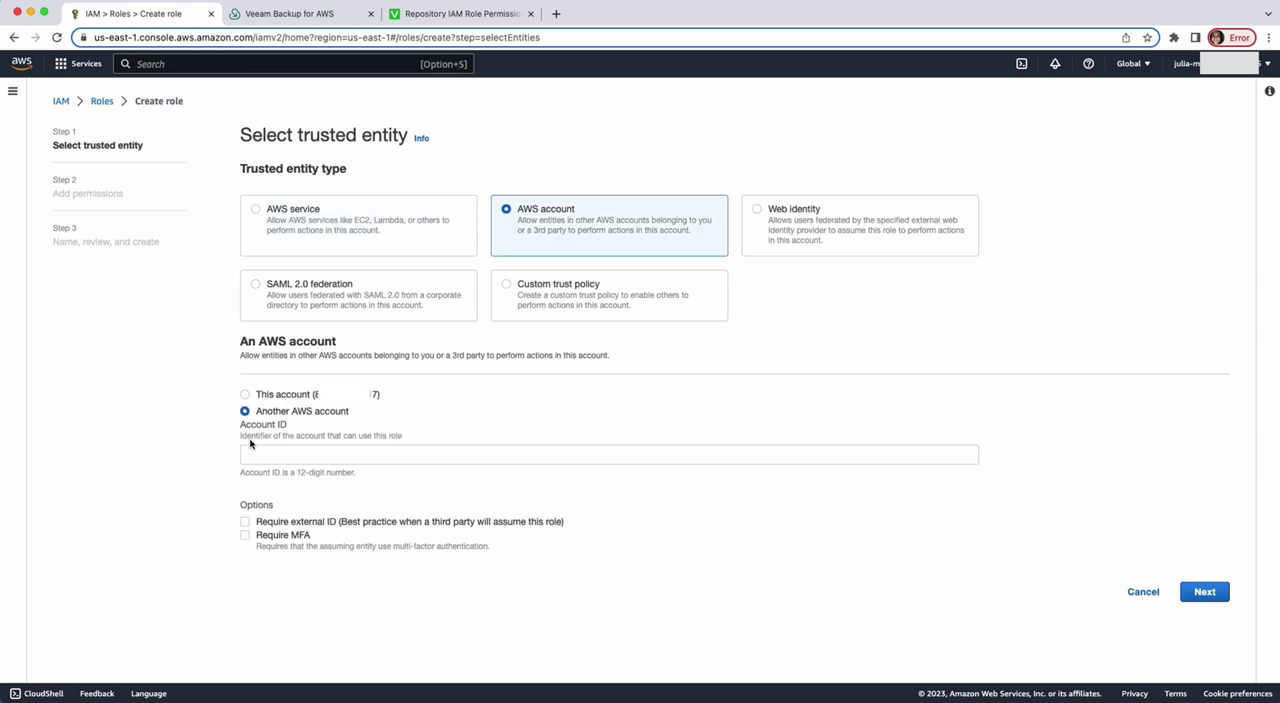
pyautogui.moveTo(240, 426); pyautogui.dragTo(285, 424)
pyautogui.click(281, 455)
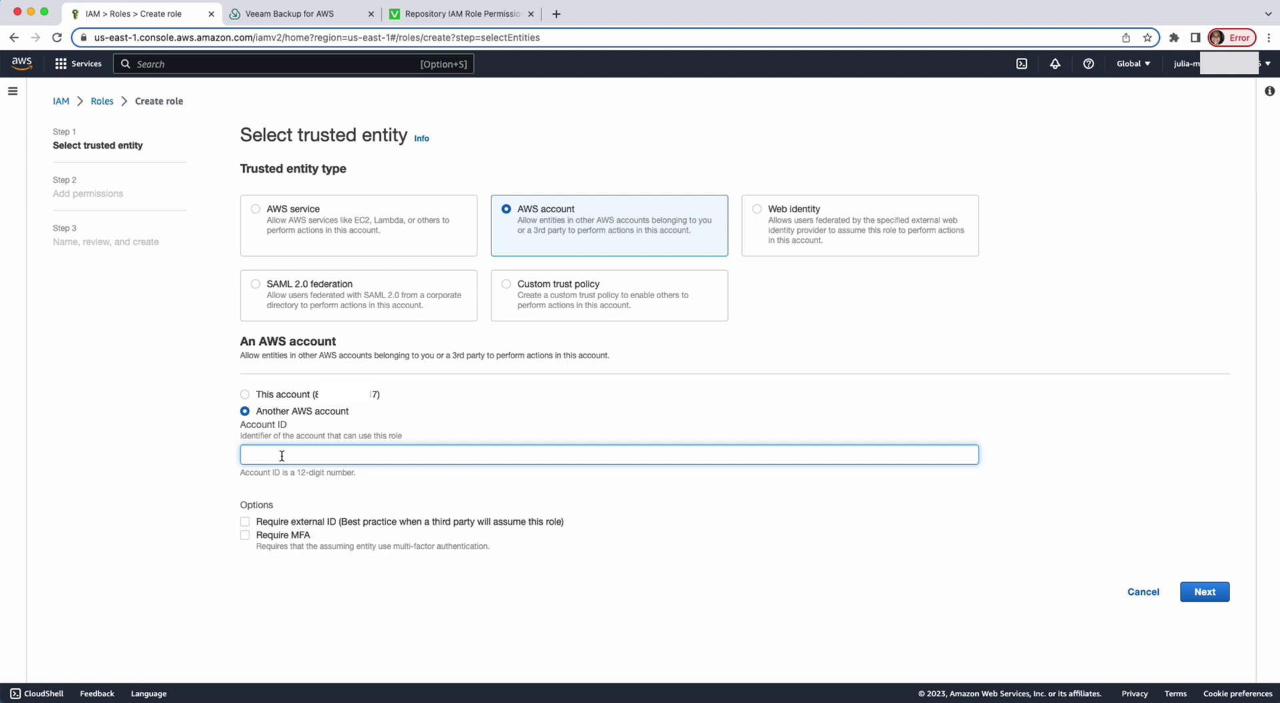
pyautogui.click(308, 454)
pyautogui.press('super+v')
pyautogui.click(1195, 587)
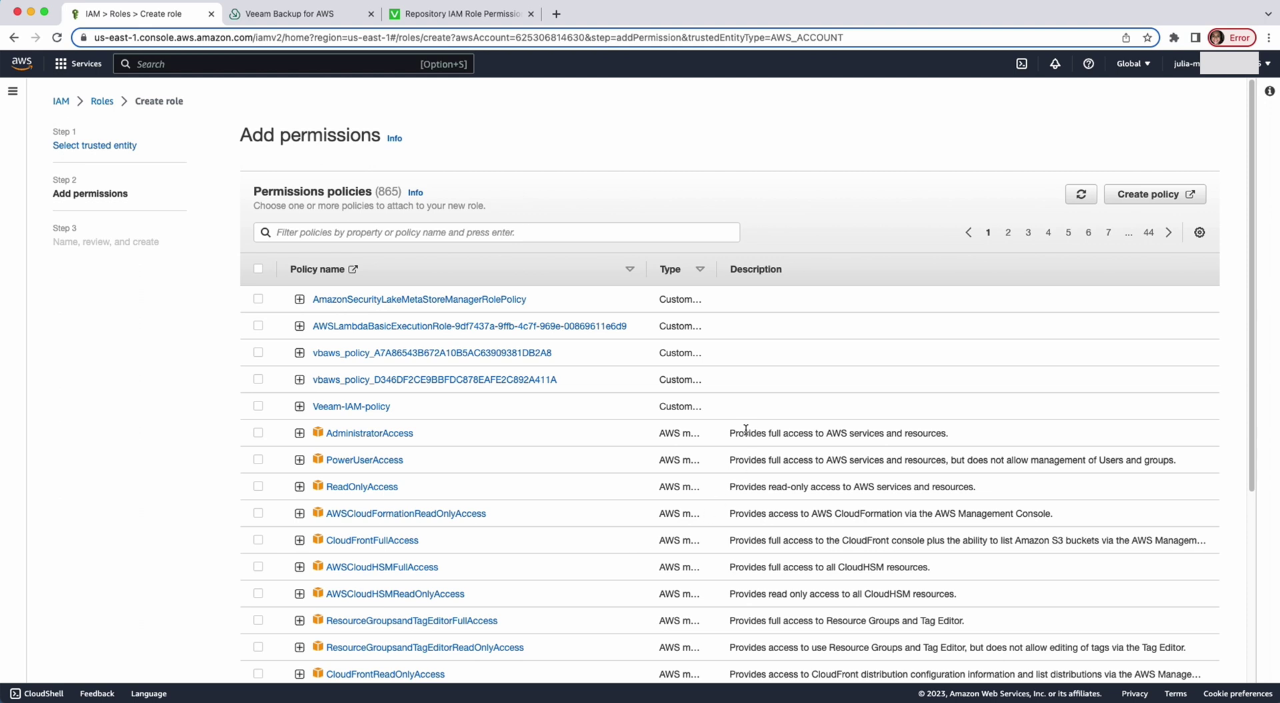
# - Attach Veeam-IAM-policy to the new role and continue to the naming and review stage
pyautogui.click(259, 406)
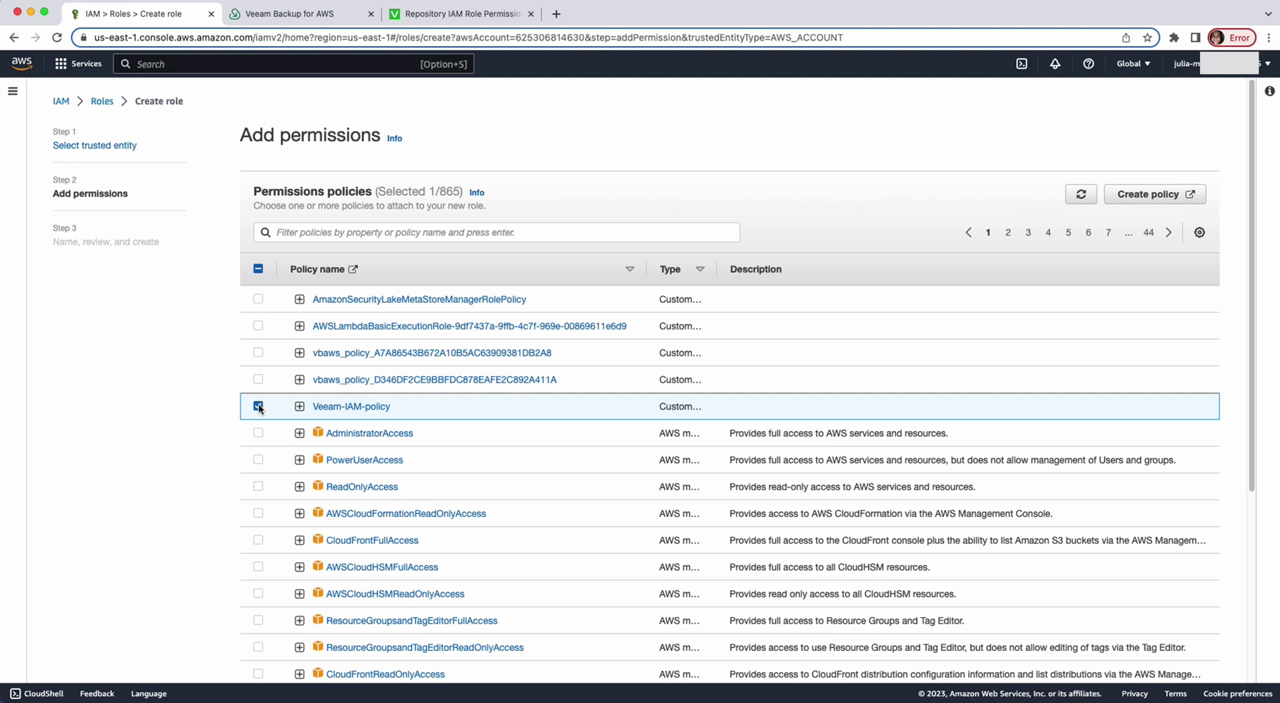
pyautogui.scroll(-5, 822, 422)
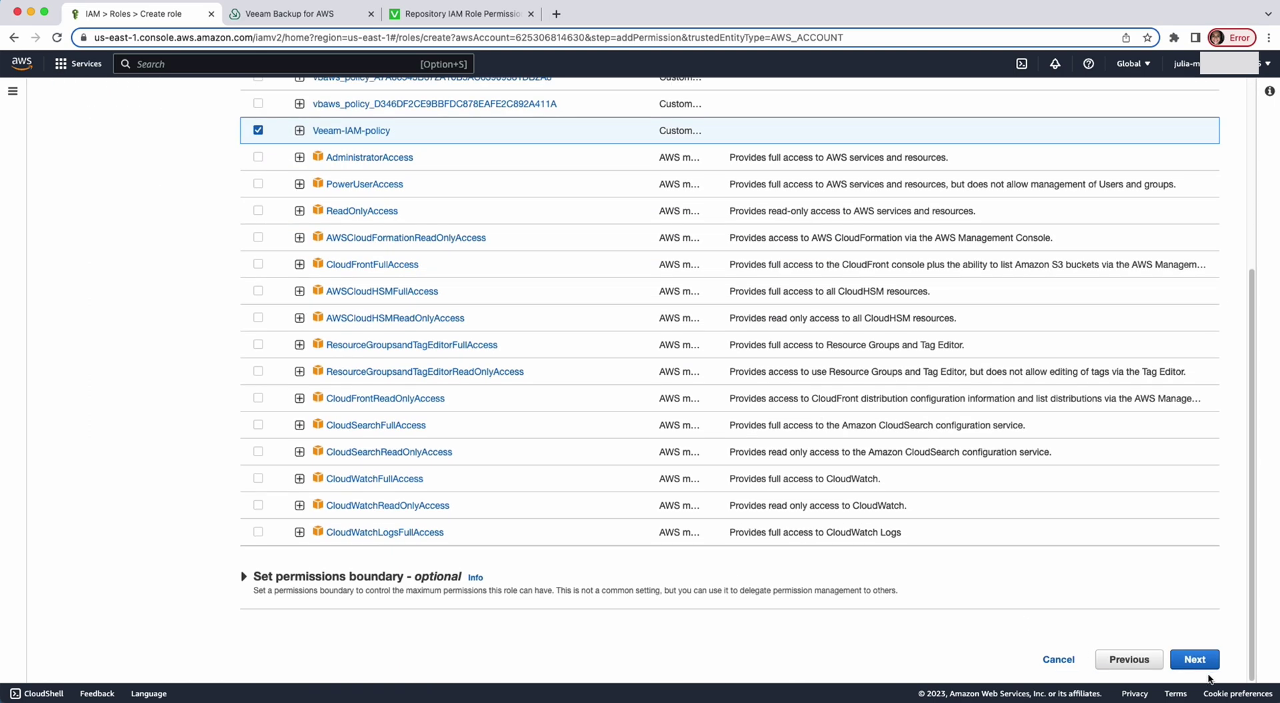
pyautogui.click(1194, 659)
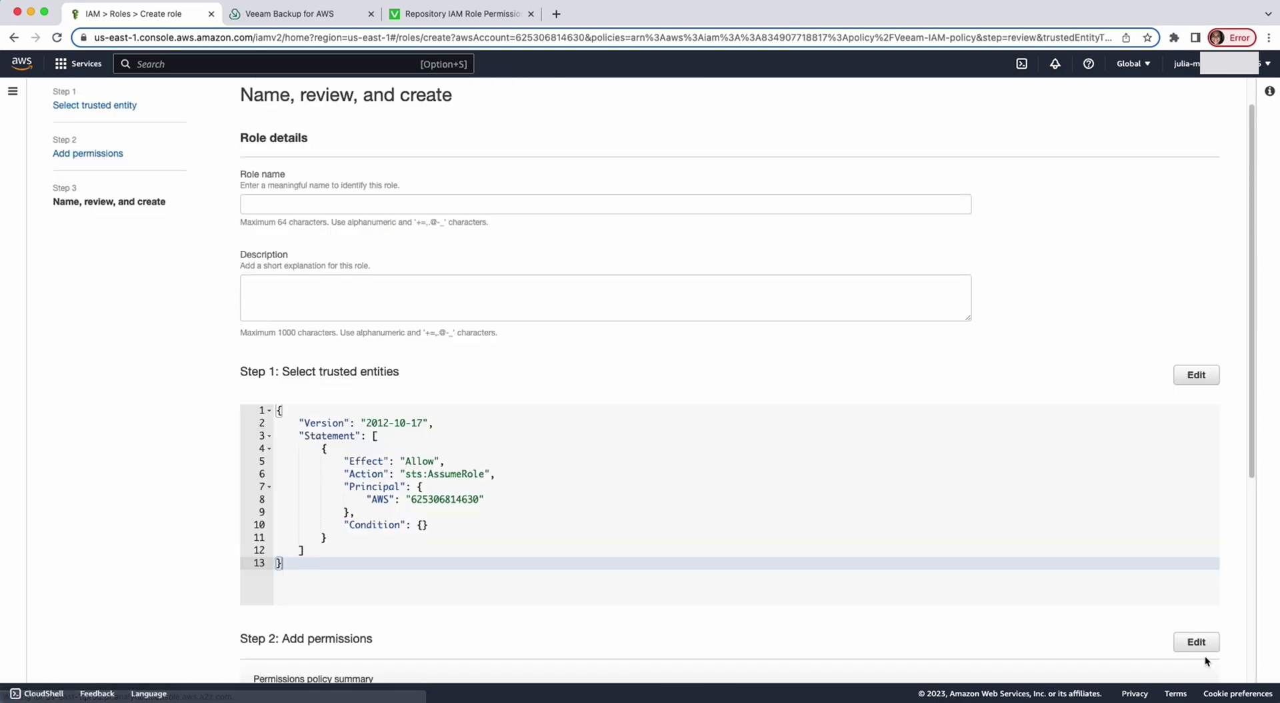
# - Name the role DR-role, check the trusted account in its policy, and create the role
pyautogui.click(292, 204)
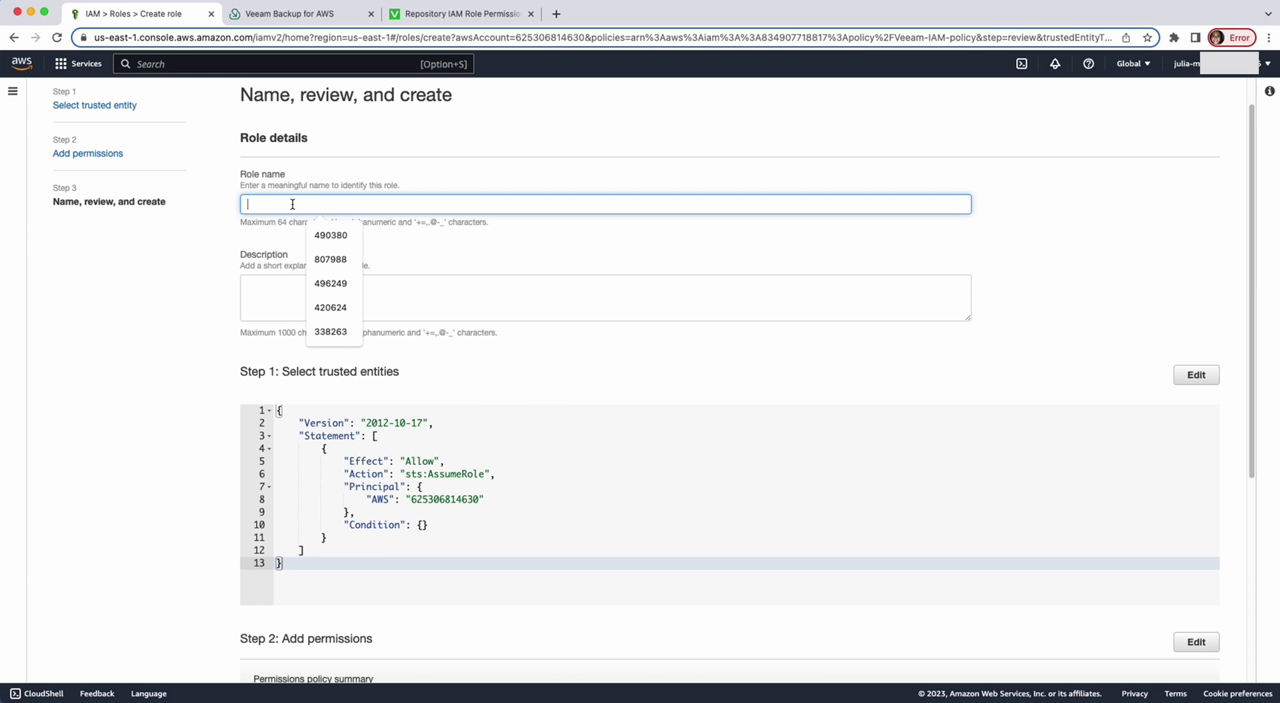
pyautogui.write('DR-')
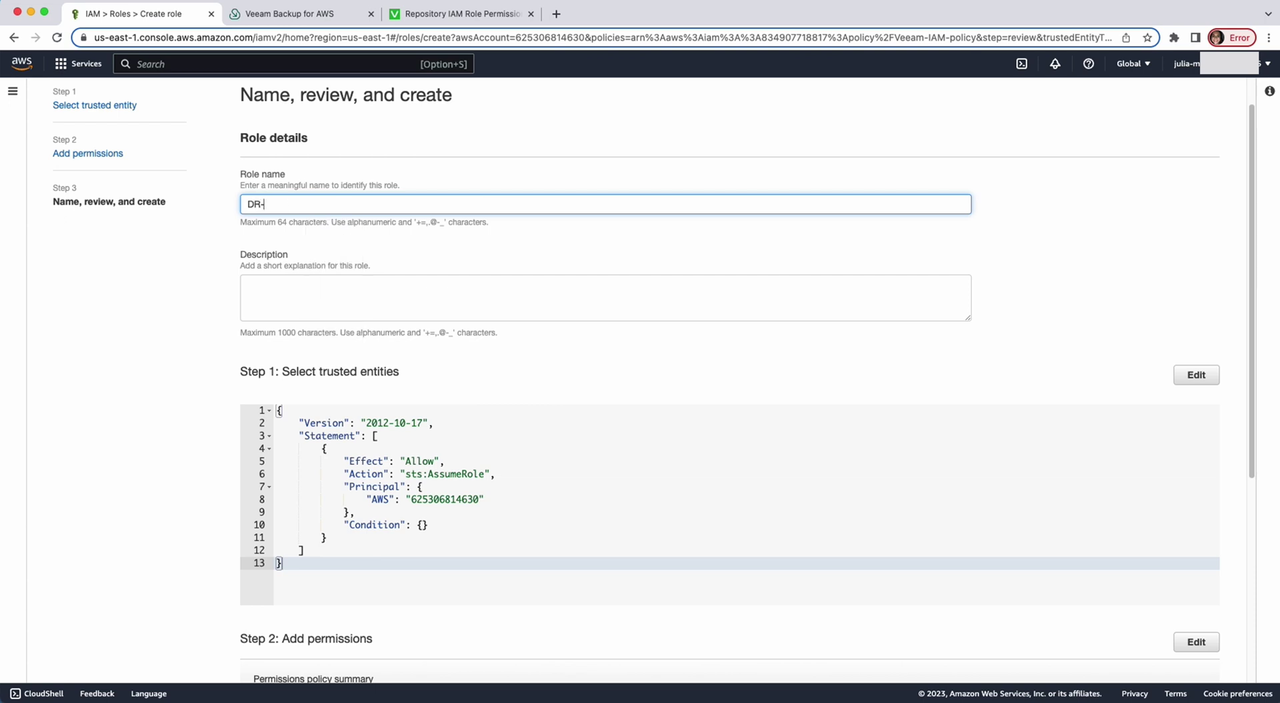
pyautogui.write('role')
pyautogui.scroll(-3, 362, 319)
pyautogui.click(409, 329)
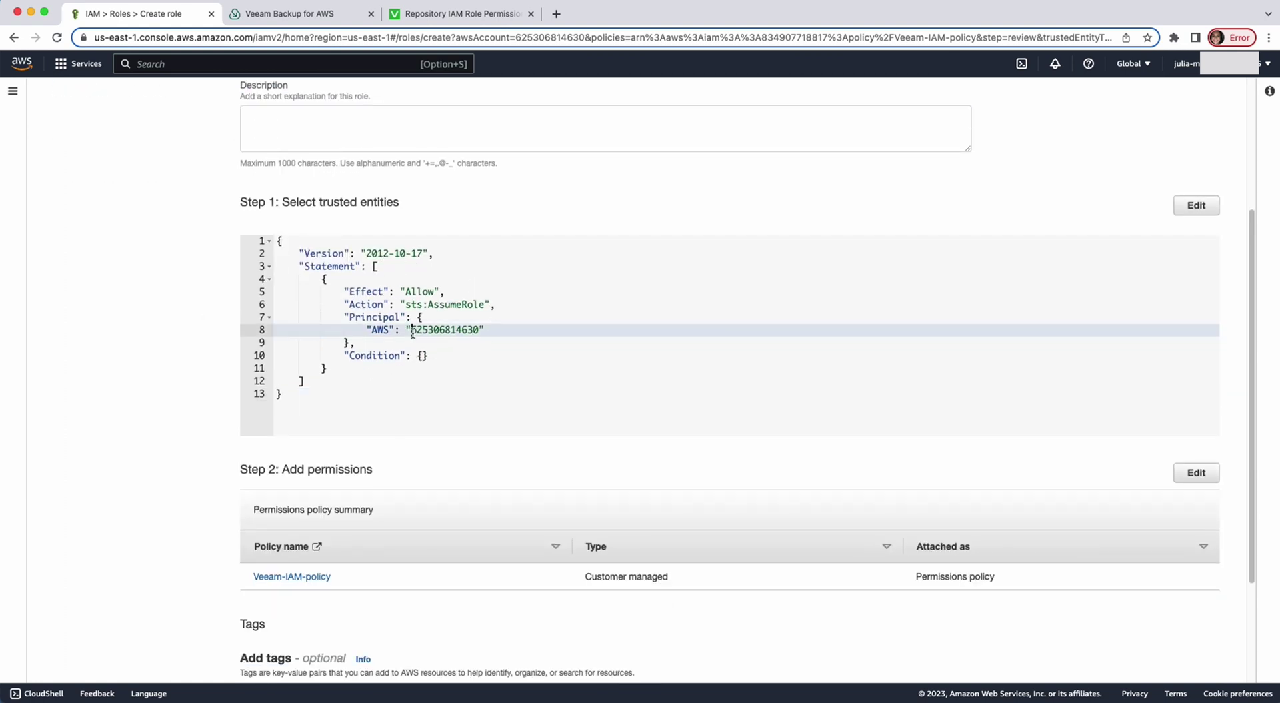
pyautogui.moveTo(409, 330); pyautogui.dragTo(478, 332)
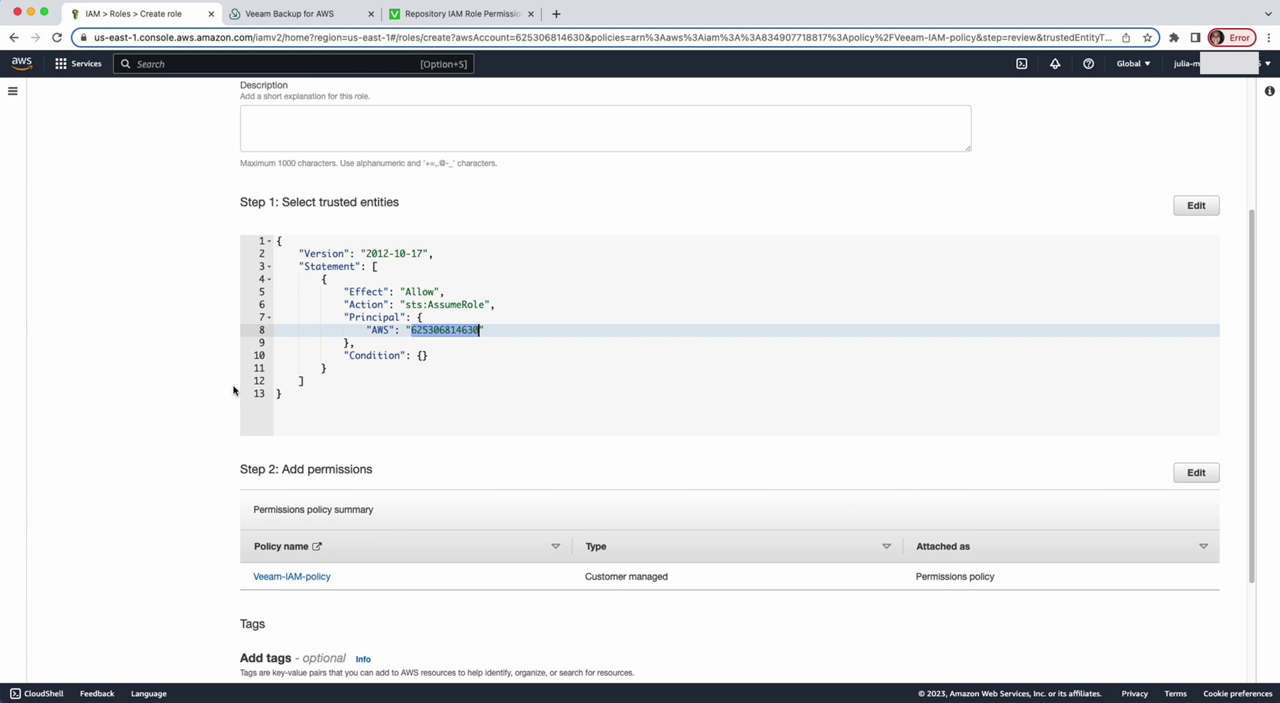
pyautogui.scroll(-2, 230, 391)
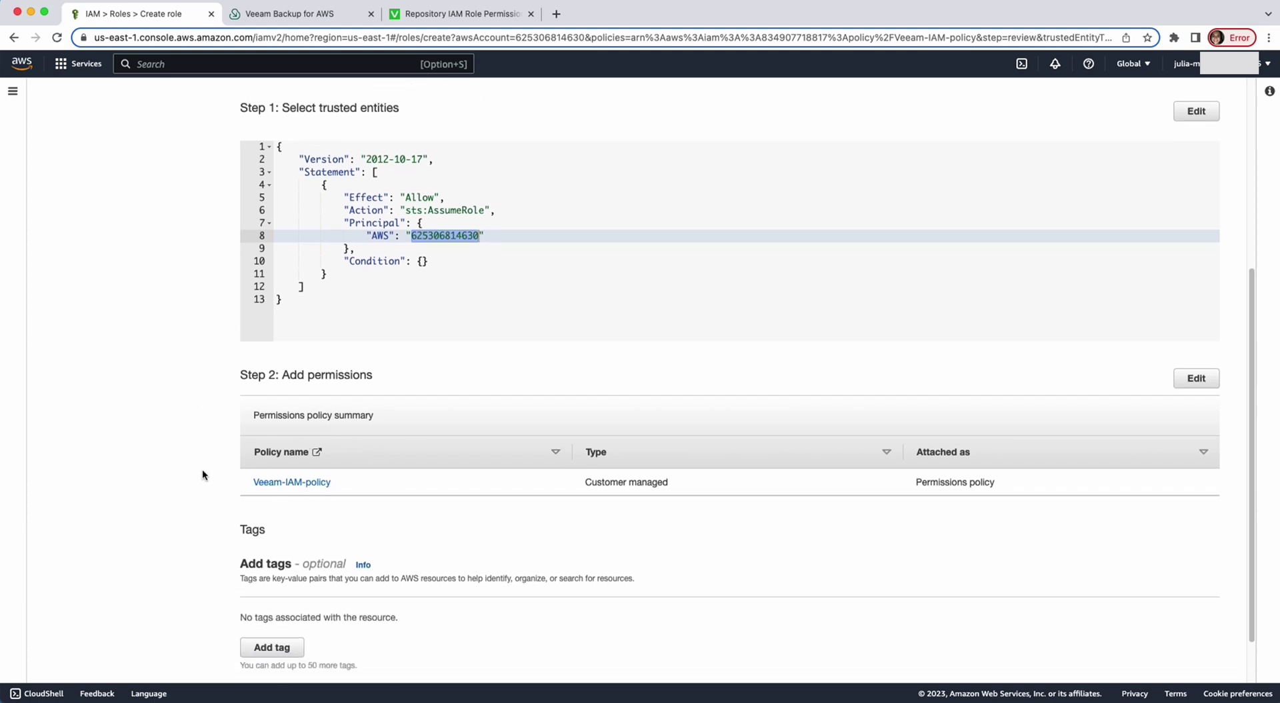
pyautogui.scroll(-2, 204, 468)
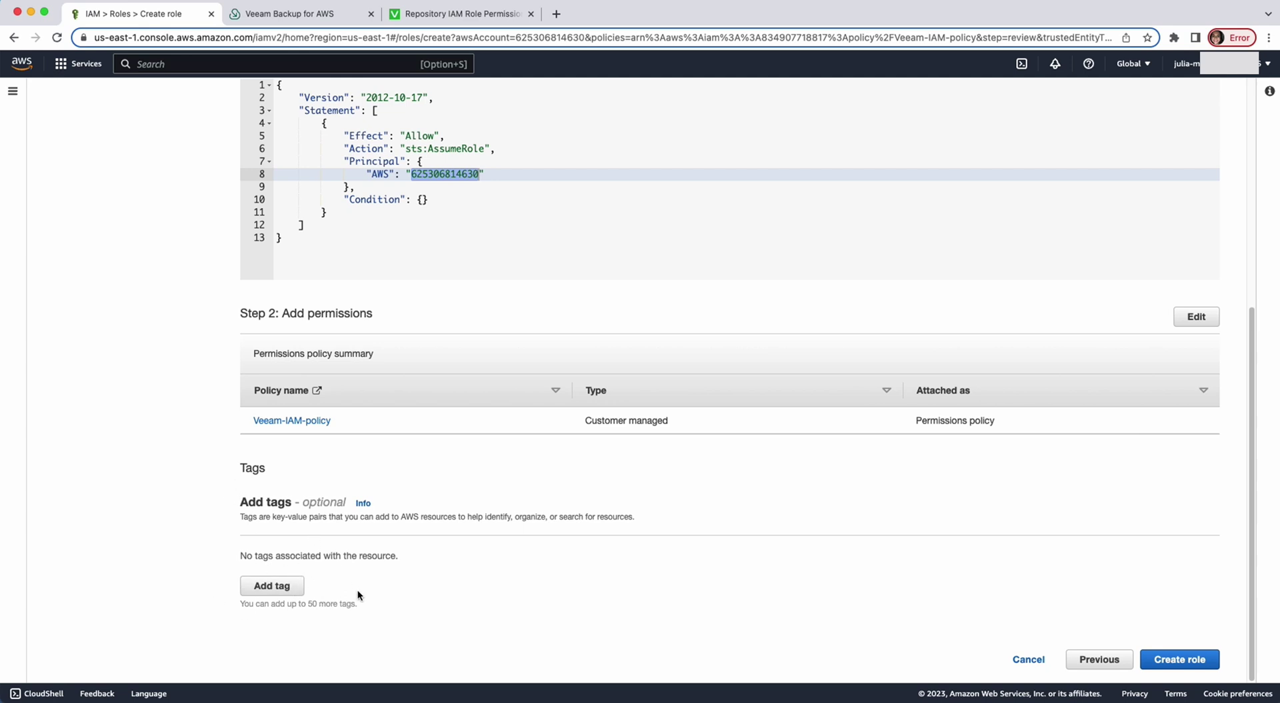
pyautogui.click(1177, 660)
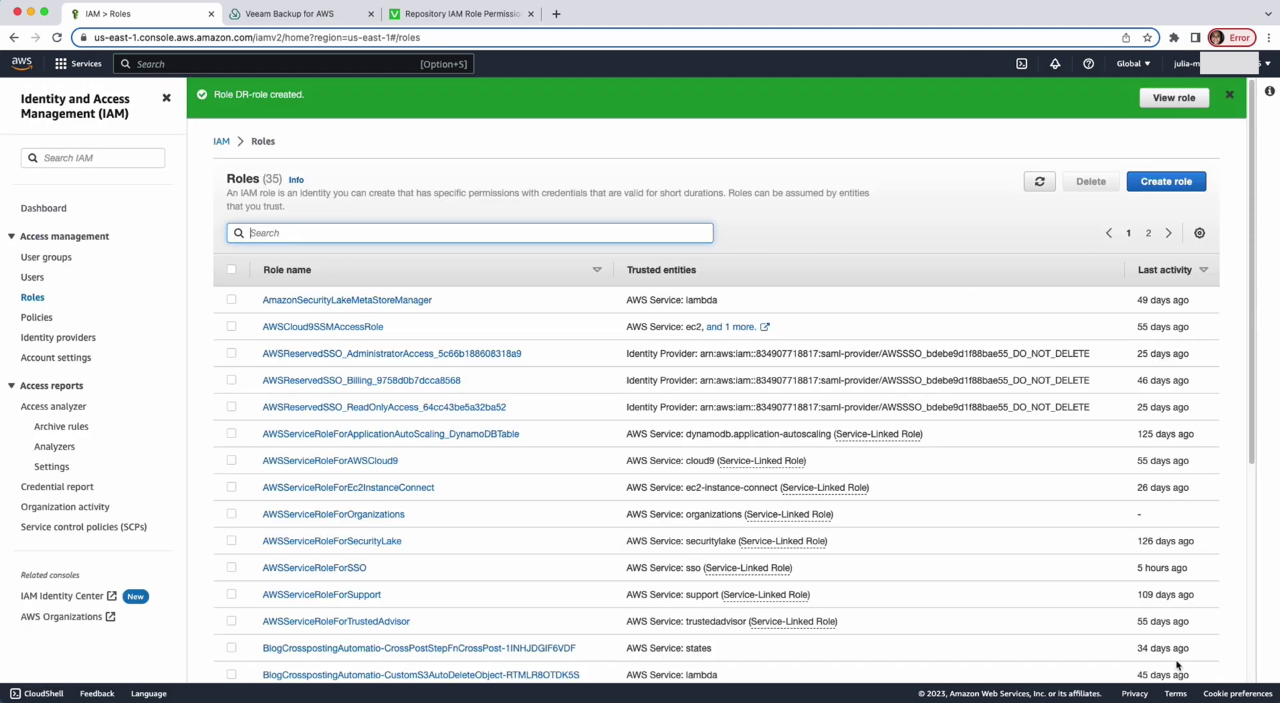
# - Back in Veeam Backup for AWS, dismiss the error, set the other-account AWS role name to DR-role, and finish adding the IAM role
pyautogui.click(318, 20)
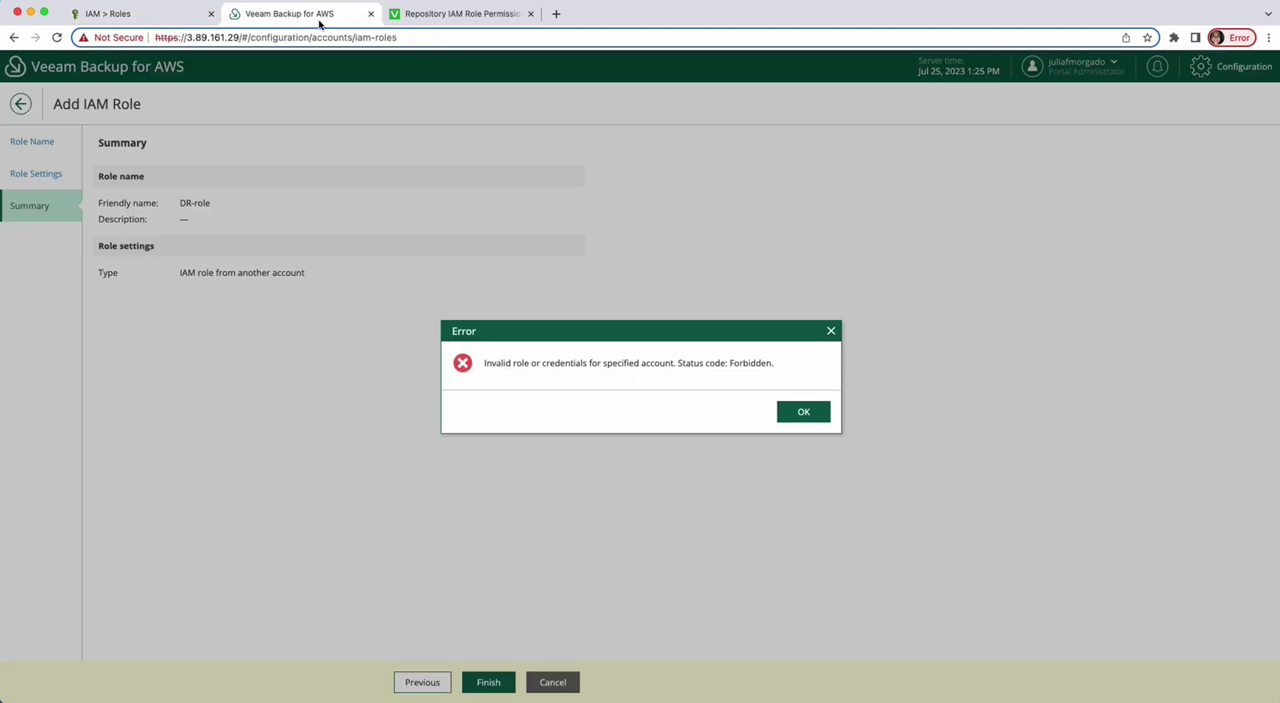
pyautogui.click(811, 413)
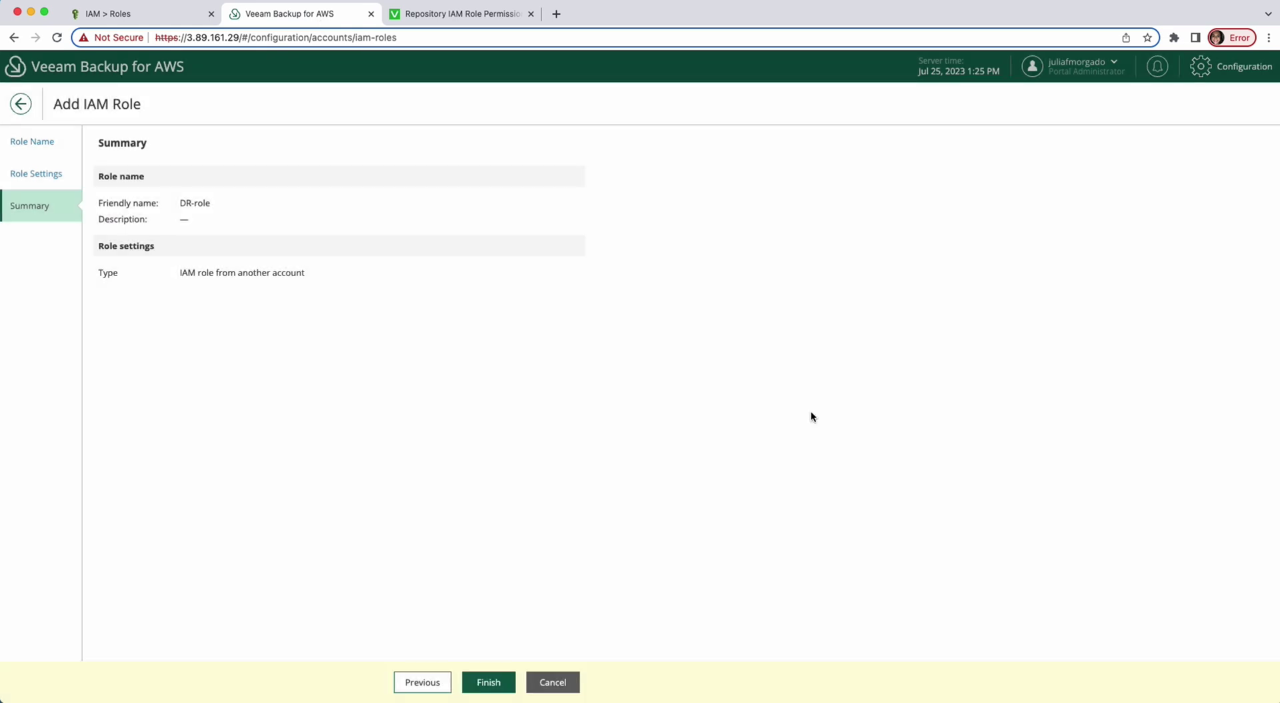
pyautogui.click(422, 682)
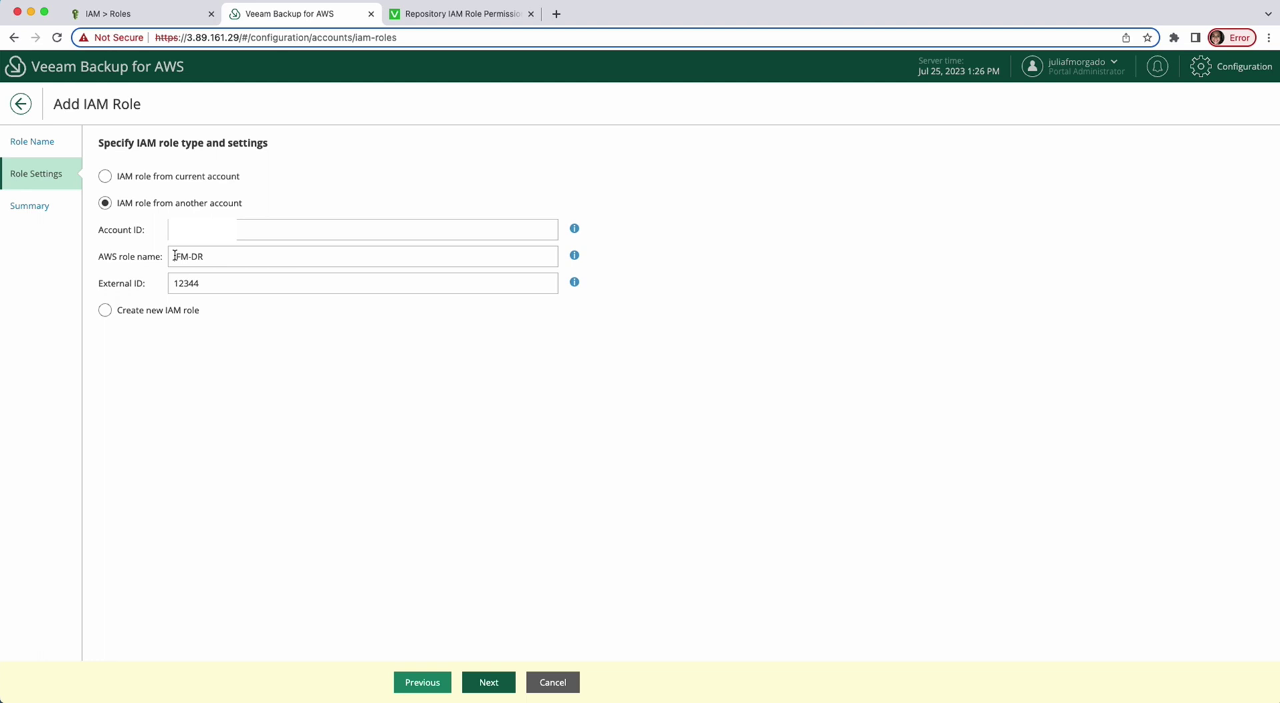
pyautogui.moveTo(175, 255); pyautogui.dragTo(239, 260)
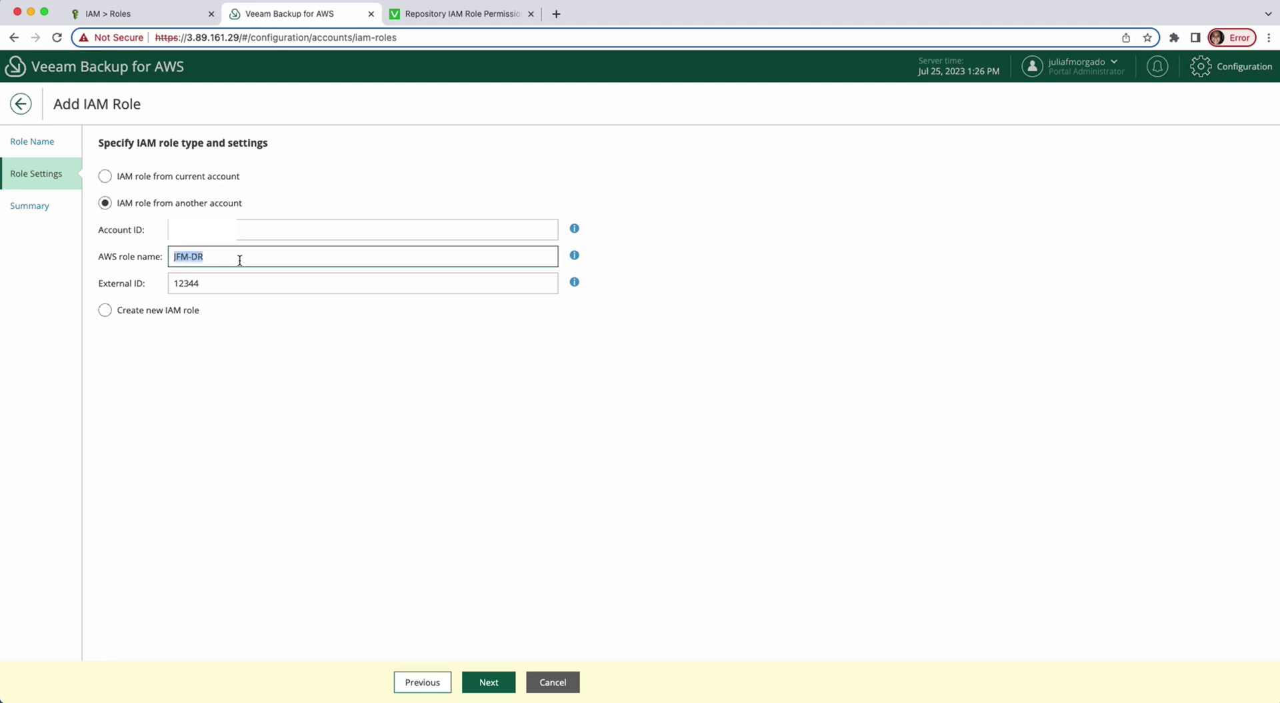
pyautogui.press('BackSpace')
pyautogui.write('DR-role')
pyautogui.click(497, 685)
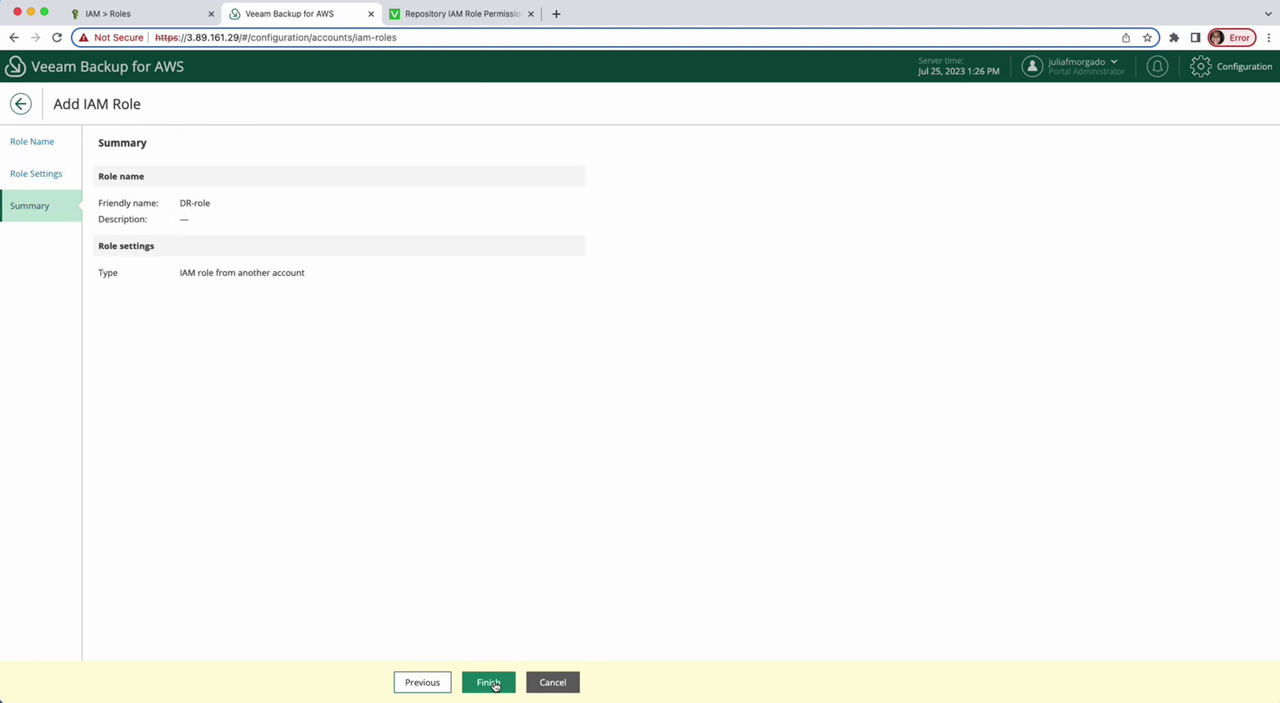
pyautogui.click(488, 682)
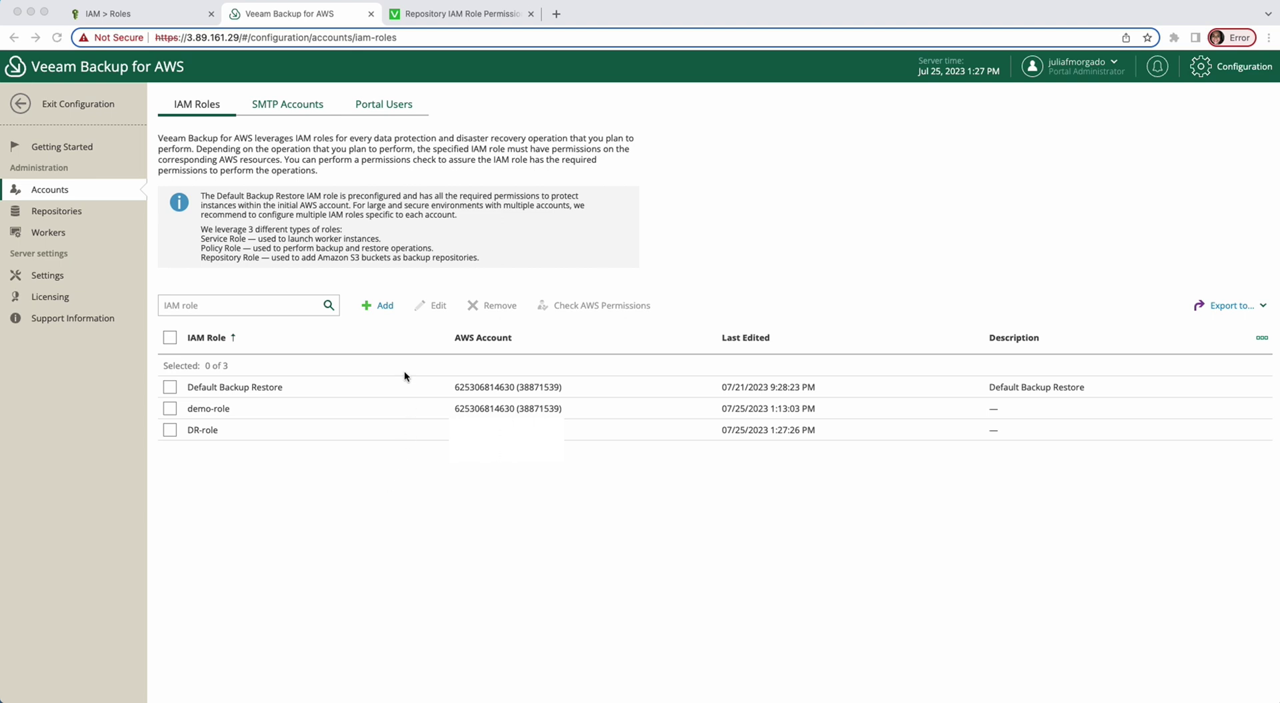
# - Start adding another IAM role with the friendly name prod-role and continue to its role settings
pyautogui.click(384, 305)
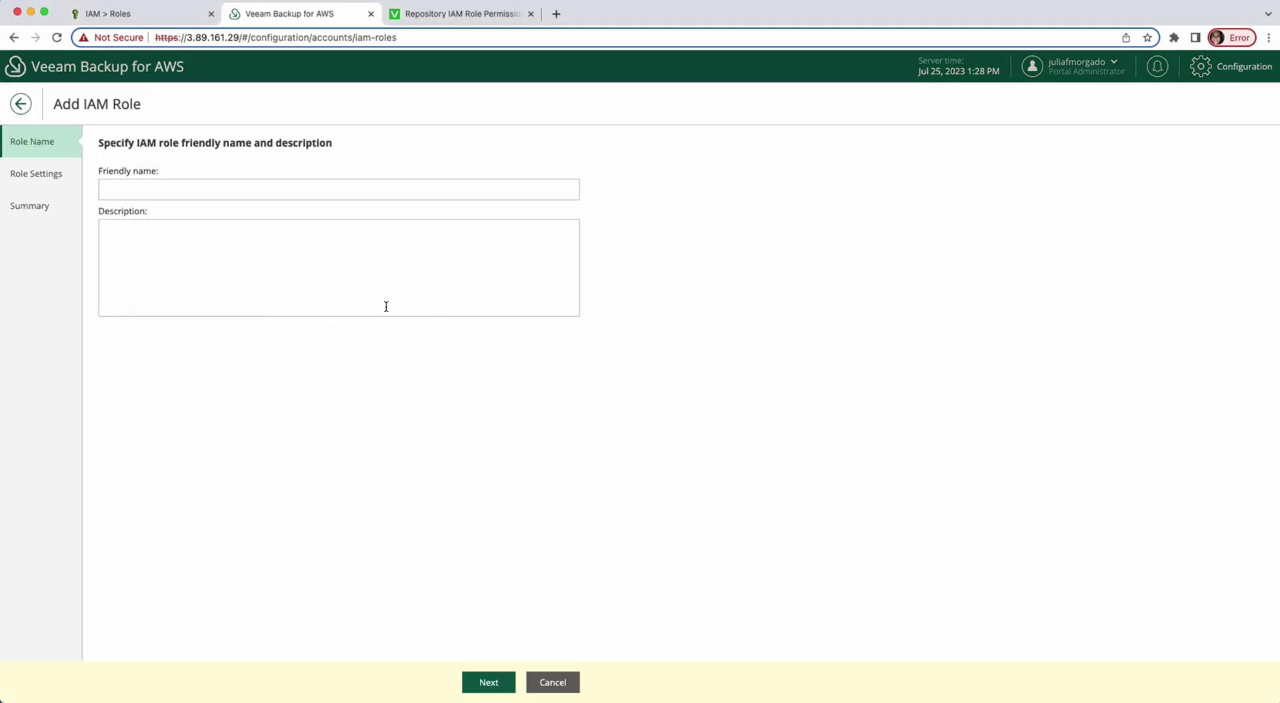
pyautogui.click(374, 187)
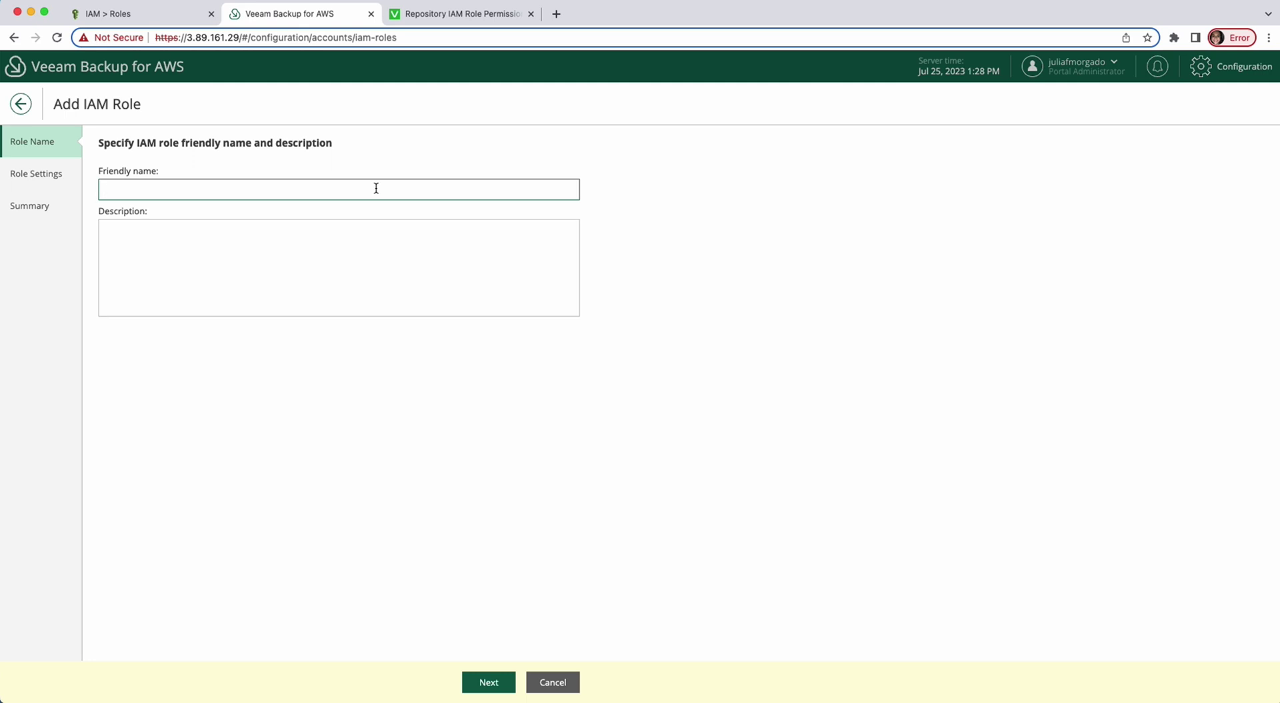
pyautogui.write('prod-role')
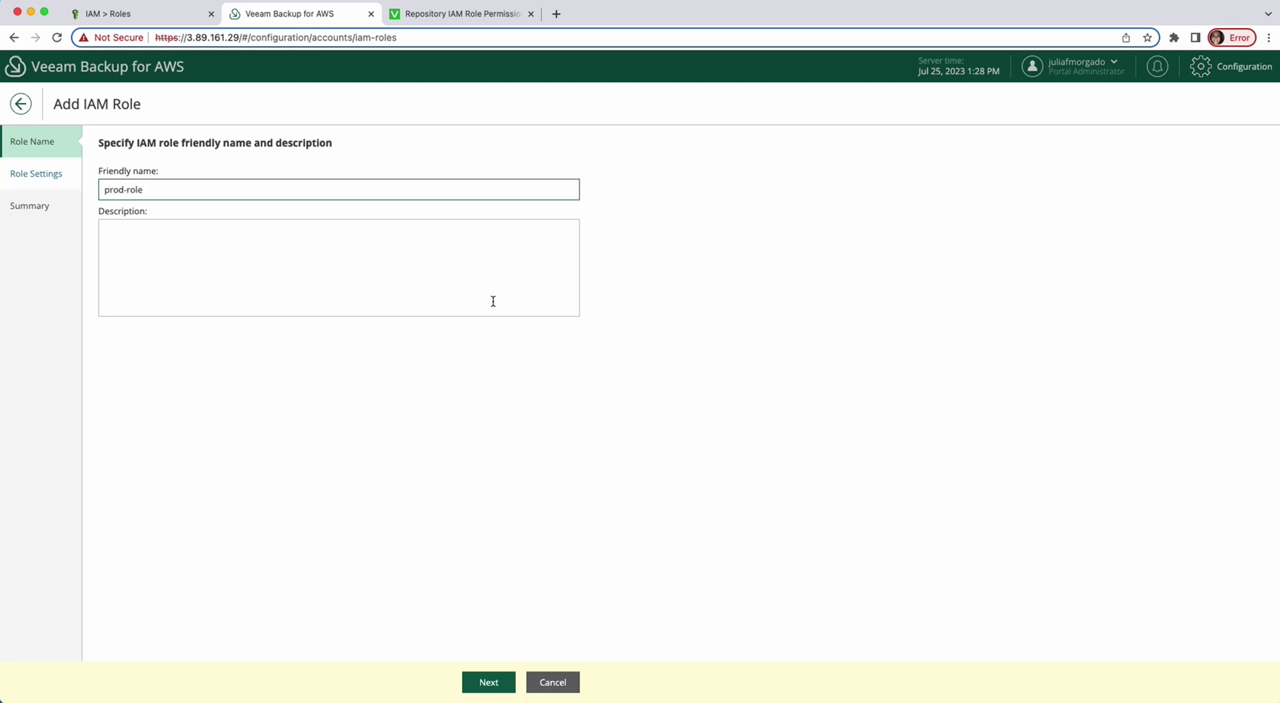
pyautogui.click(483, 684)
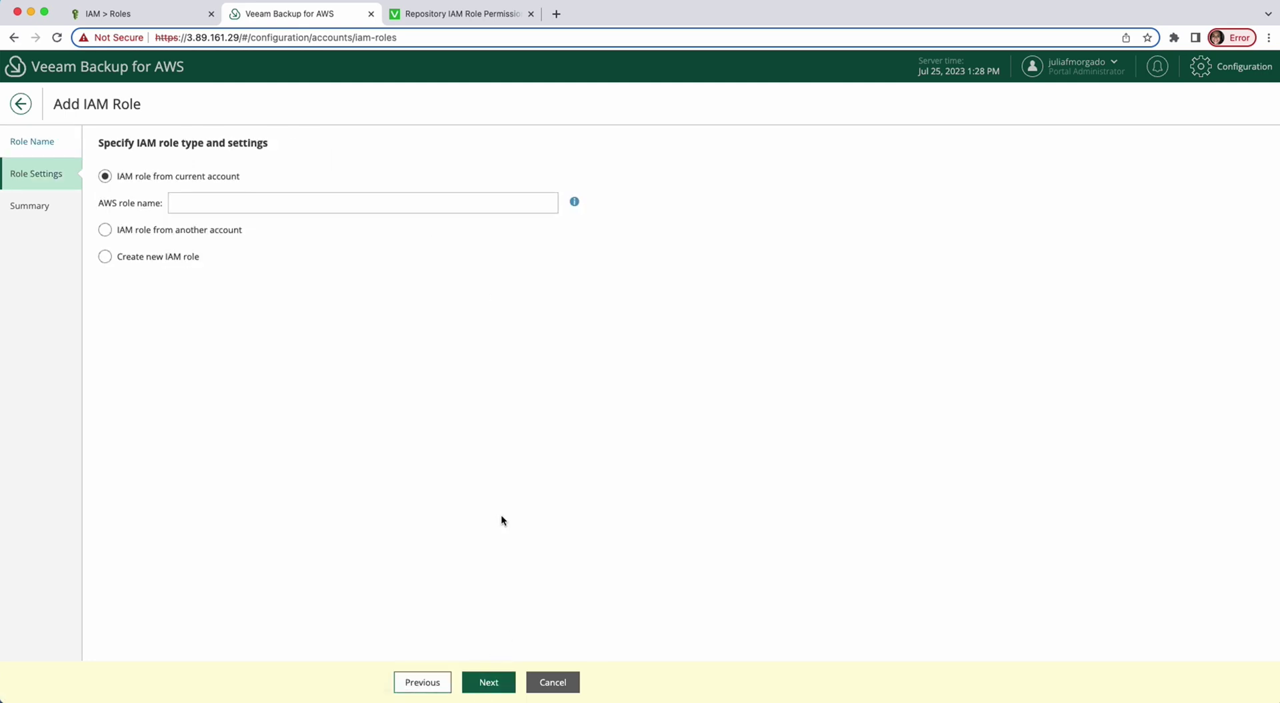
# - Choose to create a new IAM role for prod-role and set its AWS role name to veeam-pro-role
pyautogui.click(105, 256)
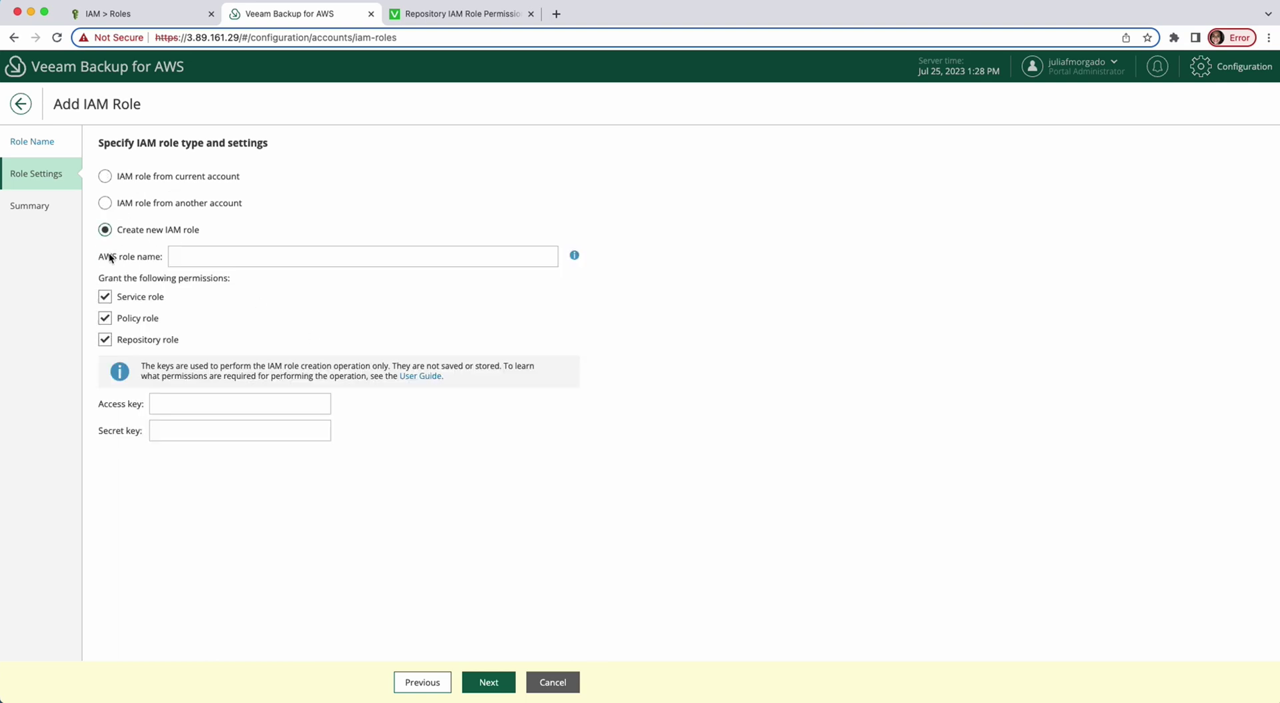
pyautogui.click(201, 257)
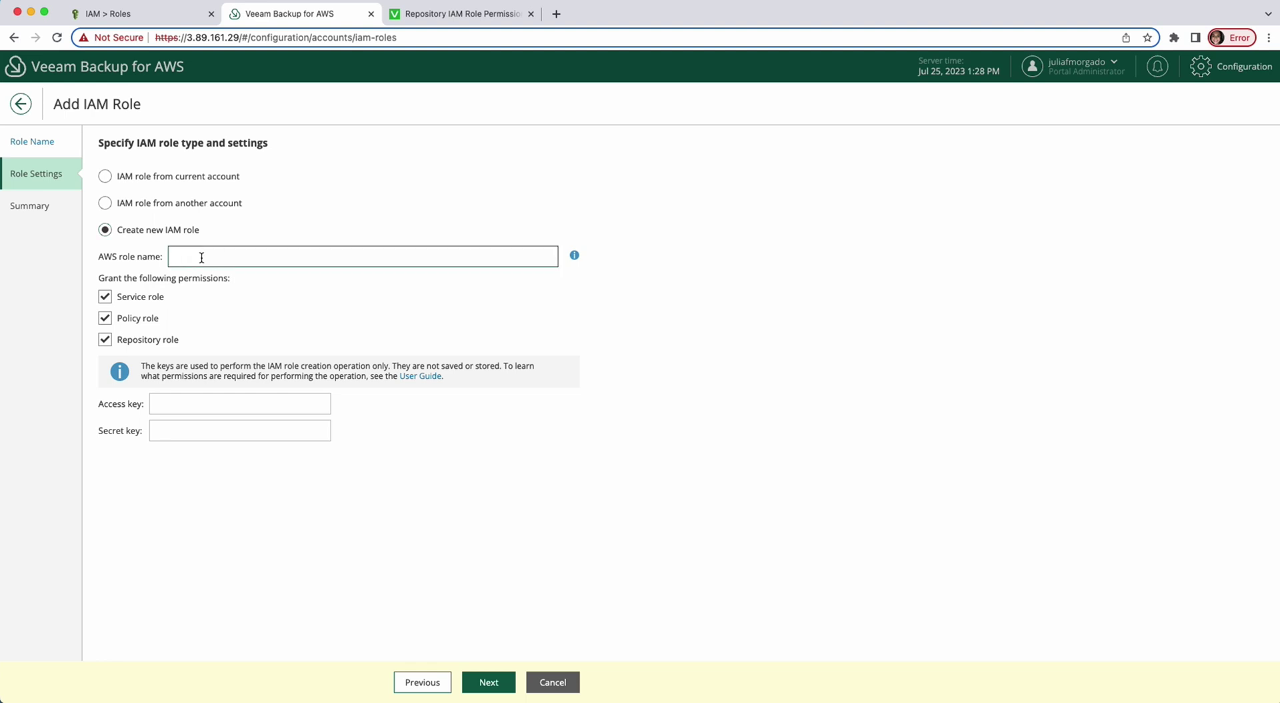
pyautogui.write('veeam-pro-role')
pyautogui.click(171, 400)
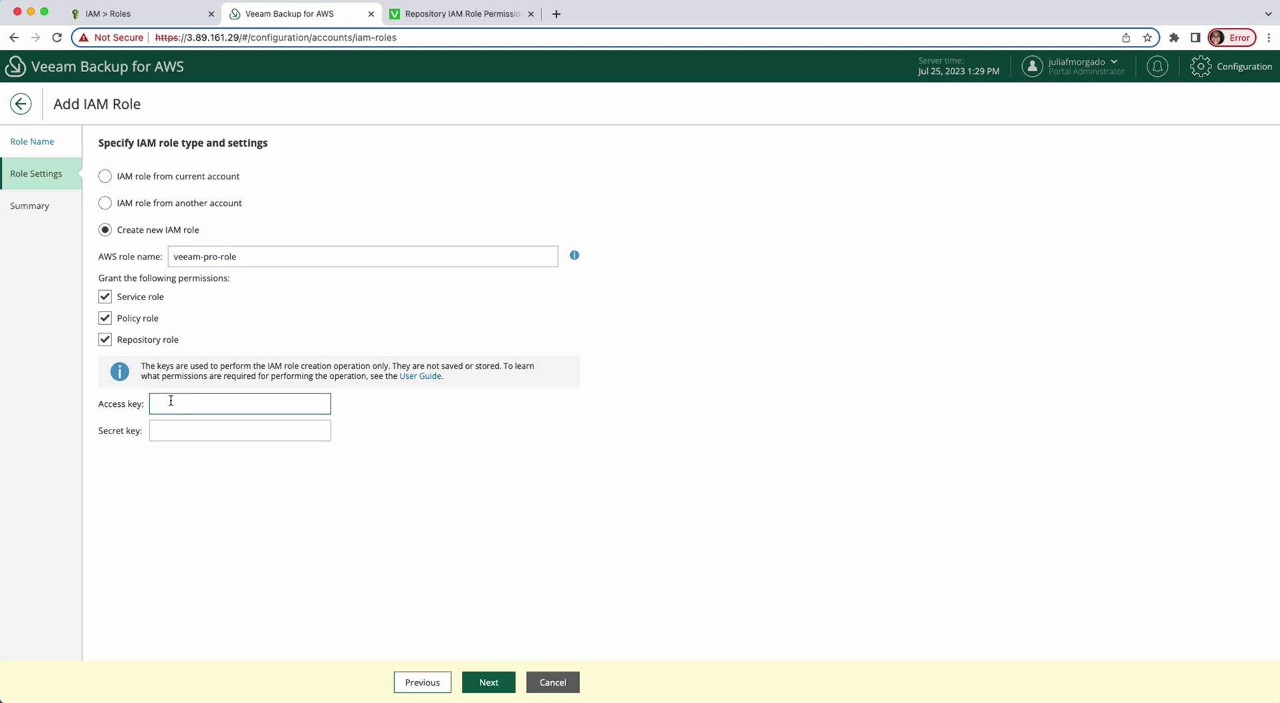